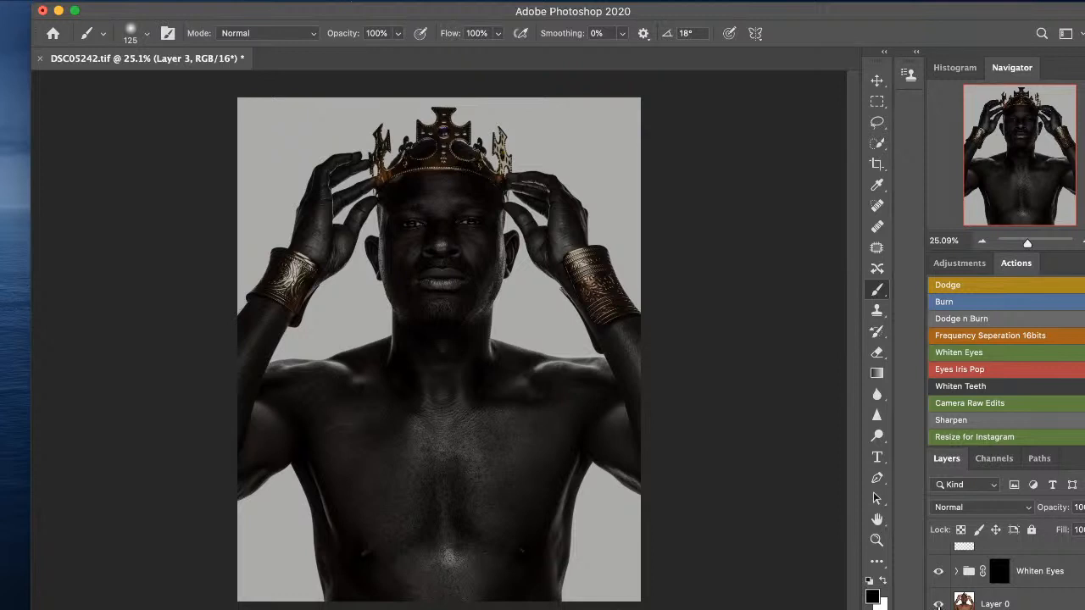
Compare the original Layer 0 portrait with the fully edited version by toggling the visibility of all the other layers.
left_click(939, 603, "alt")
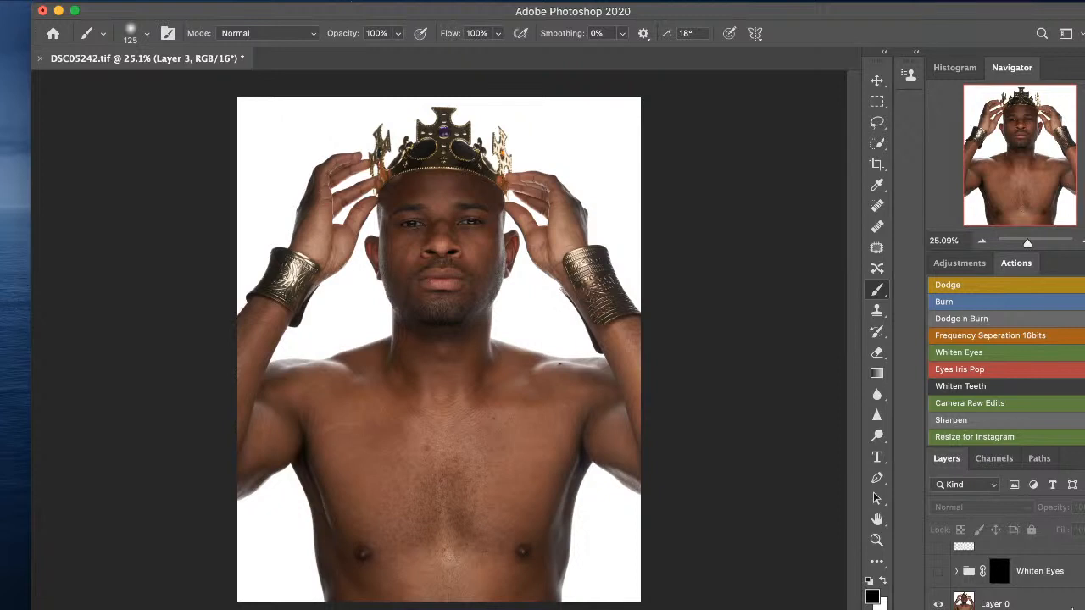
scroll(1018, 577, "up", 5)
scroll(1018, 577, "down", 3)
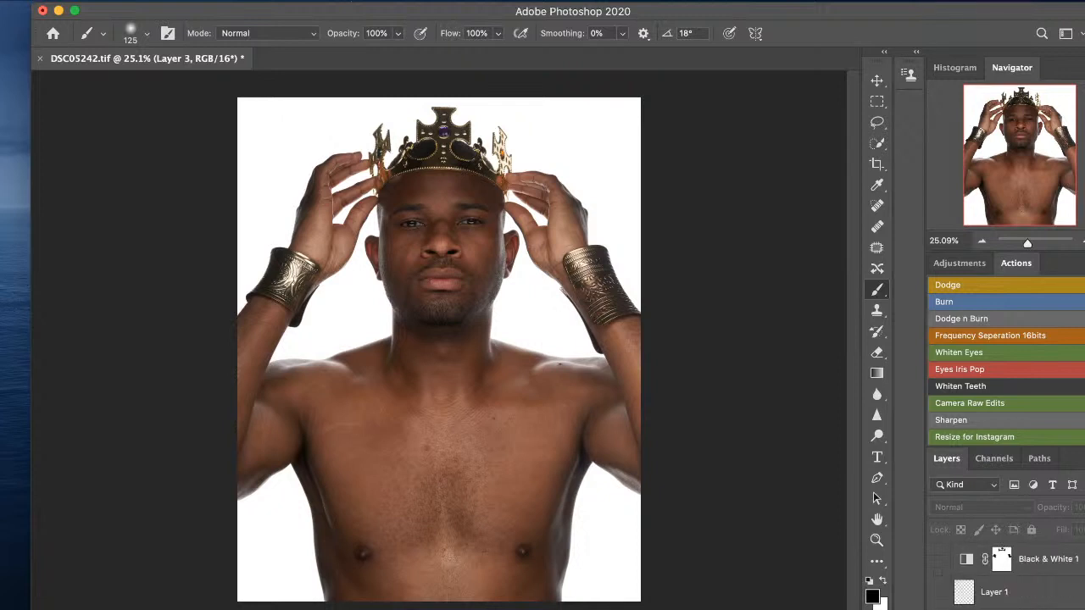
scroll(1008, 568, "down", 2)
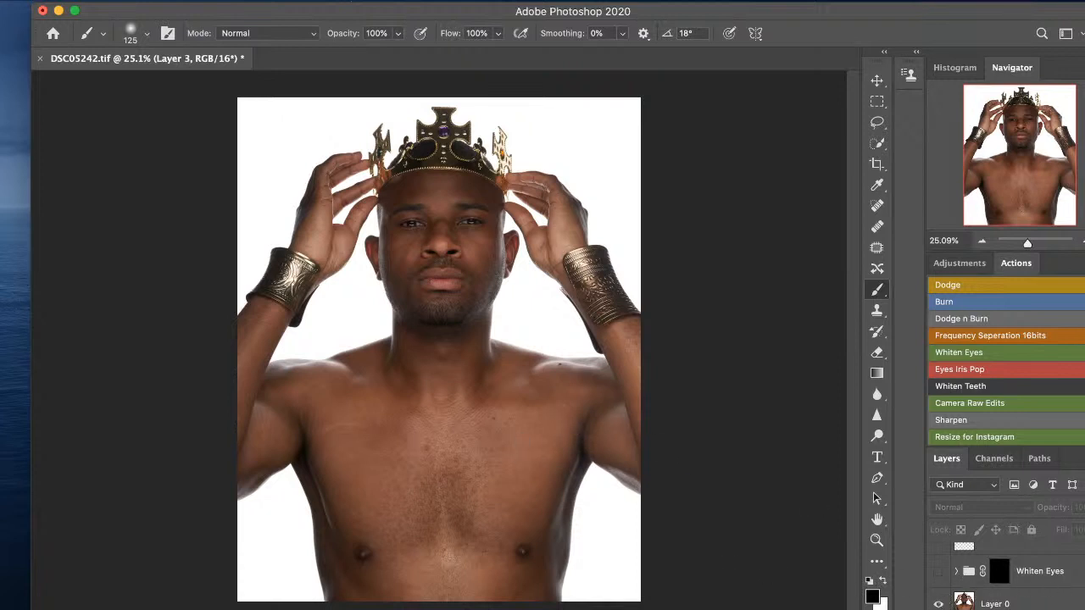
scroll(1009, 577, "up", 10)
scroll(1008, 576, "down", 10)
left_click(939, 603)
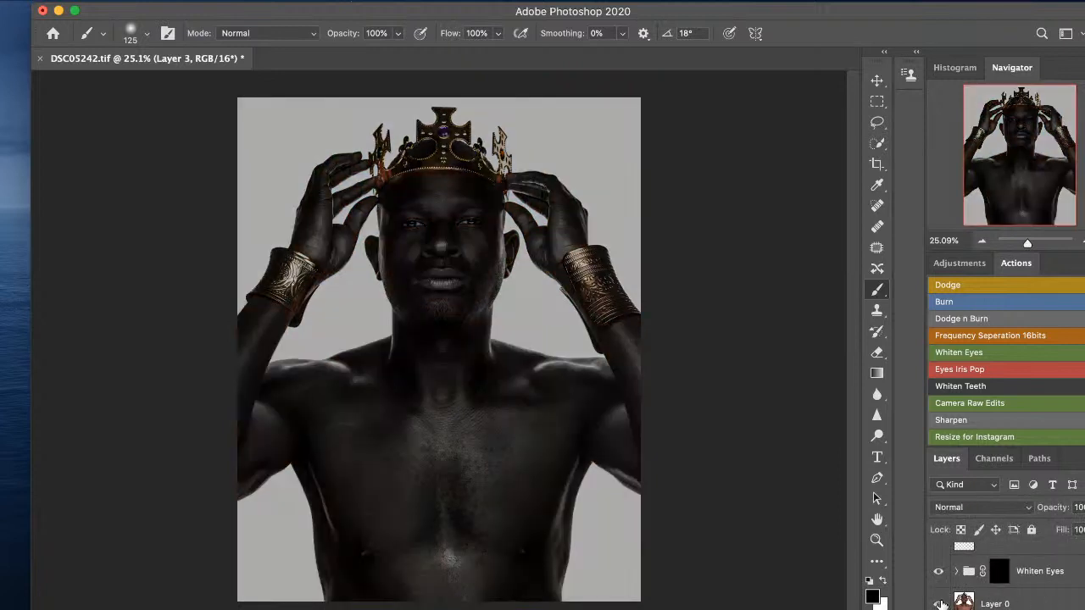
left_click(938, 603)
left_click(939, 603)
left_click(938, 604)
left_click(939, 603)
left_click(938, 603)
Delete all the editing layers and groups above Layer 0, keeping only the original portrait.
left_click(1051, 575)
key("Delete")
left_click(1047, 575)
key("Delete")
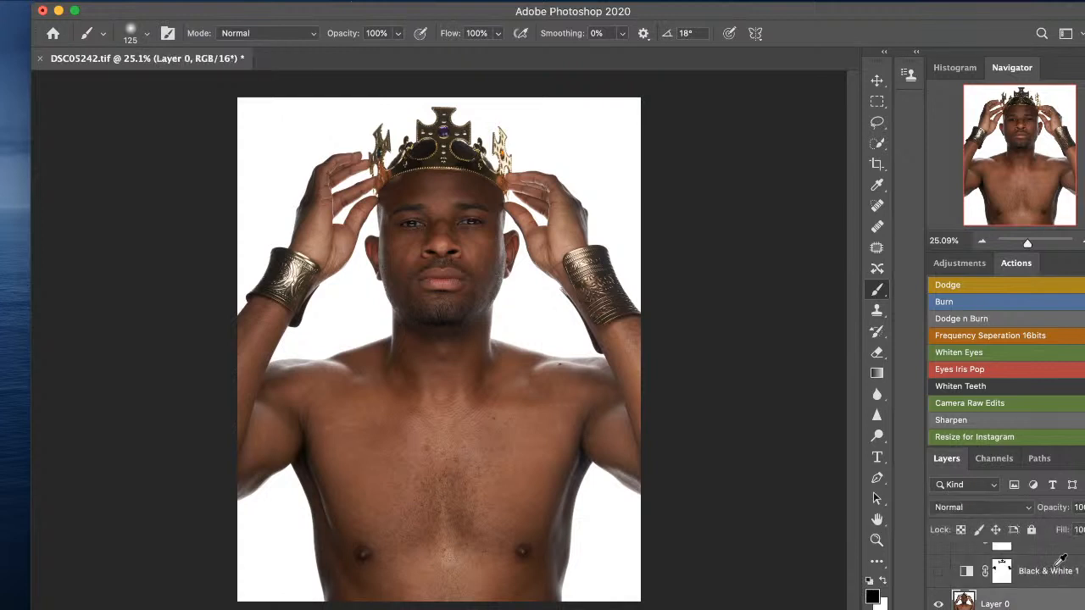
left_click(1049, 572)
key("Delete")
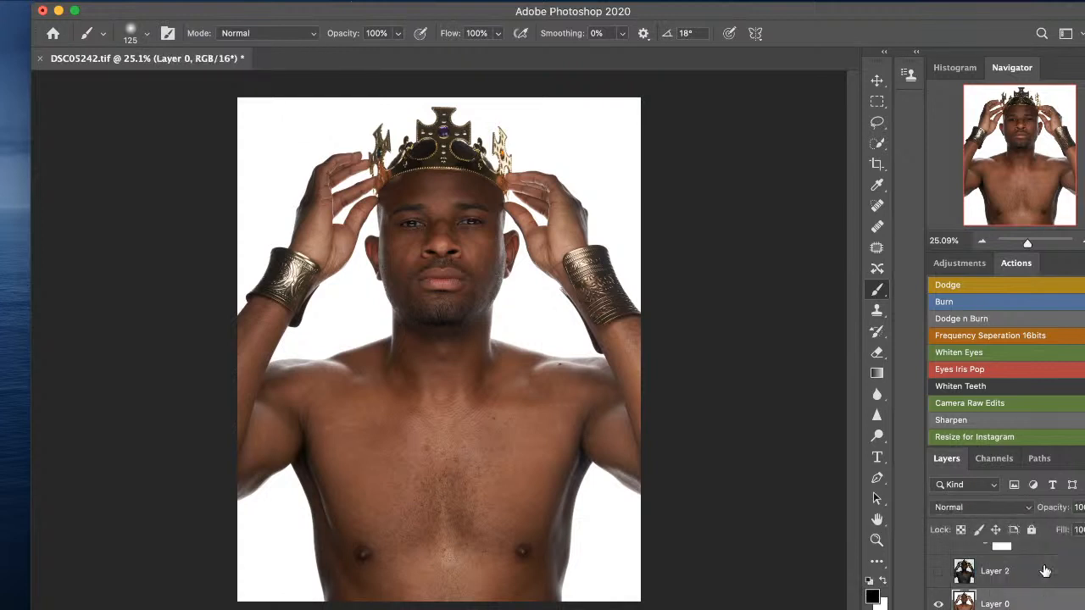
left_click(1046, 572)
key("Delete")
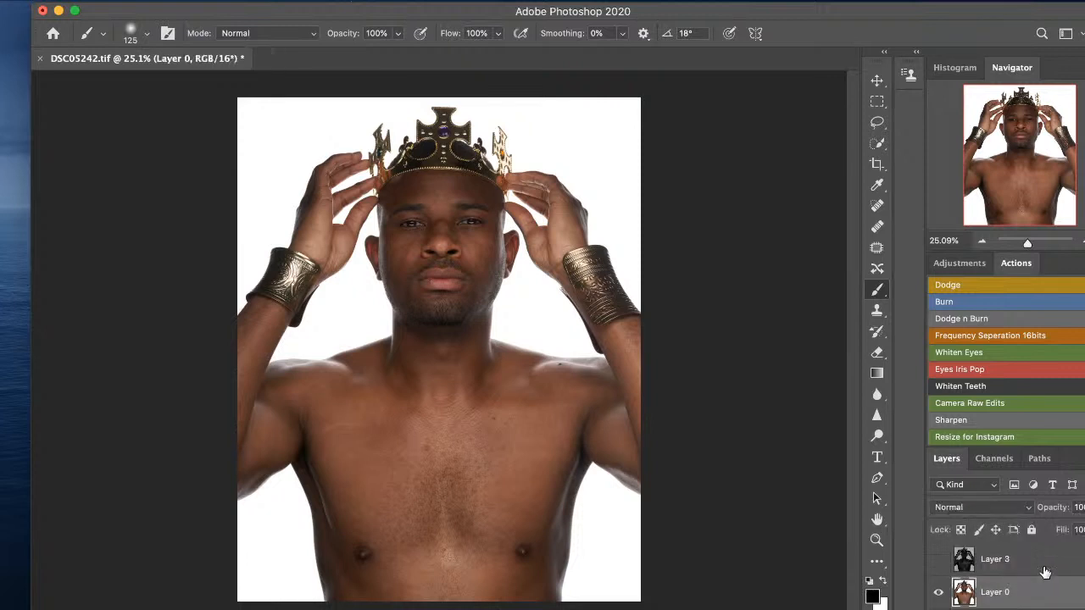
left_click(1046, 565)
key("Delete")
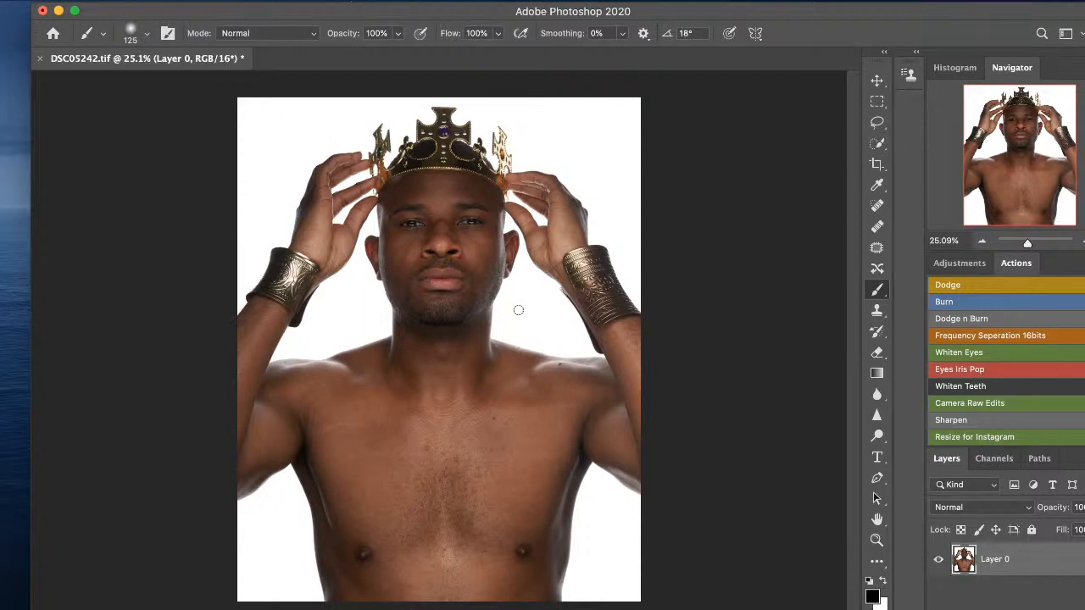
Inspect the portrait's face and torso up close and add a Black & White adjustment layer above Layer 0.
key("z")
left_click(425, 242)
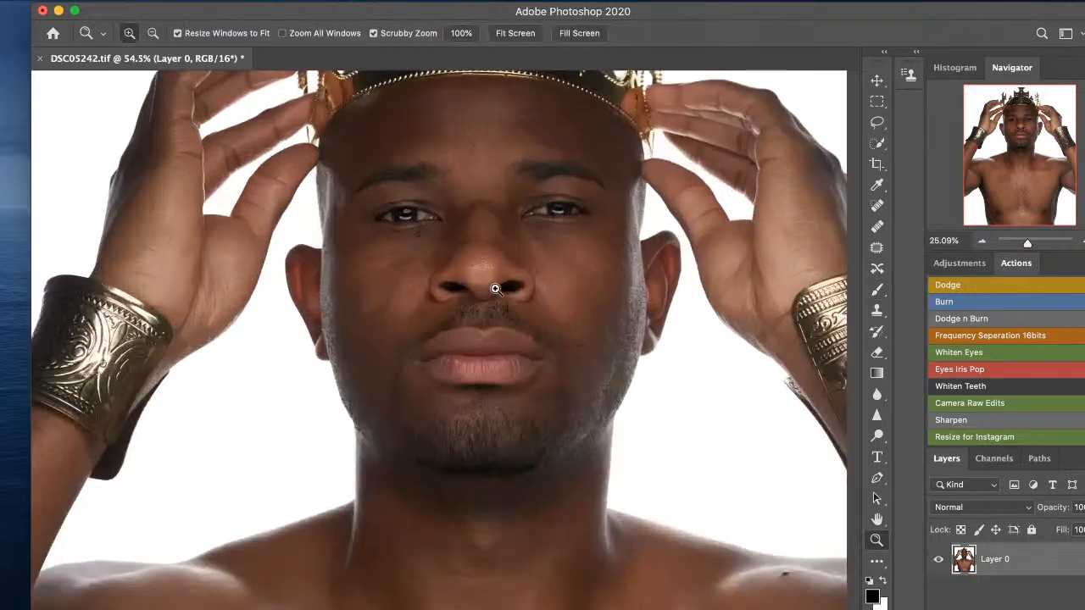
left_click_drag(508, 304, 339, 254)
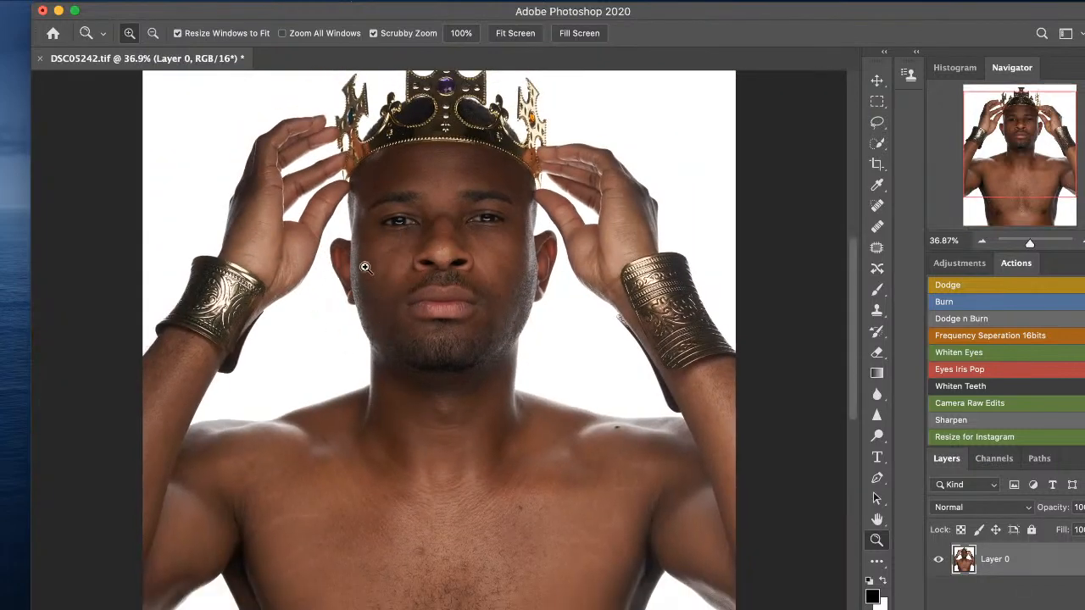
left_click_drag(407, 223, 384, 300)
left_click_drag(457, 428, 512, 497)
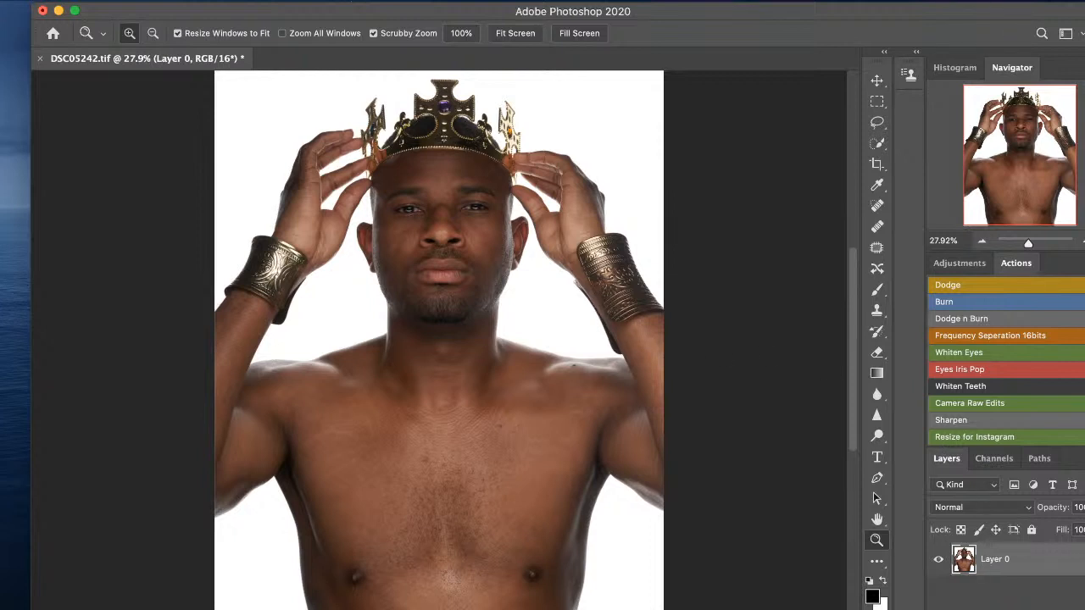
left_click(1021, 608)
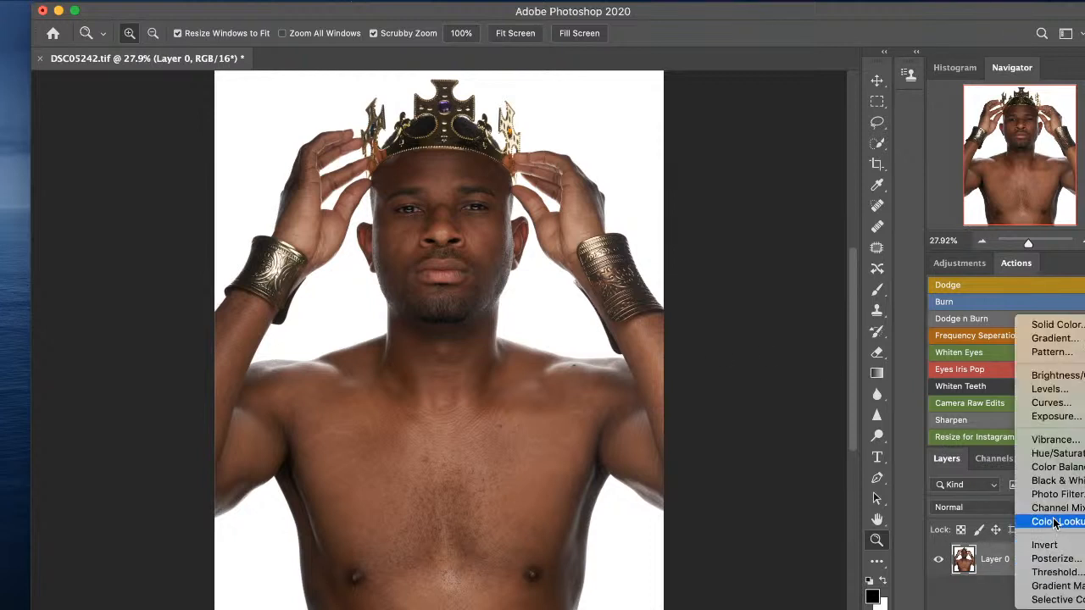
left_click(1046, 482)
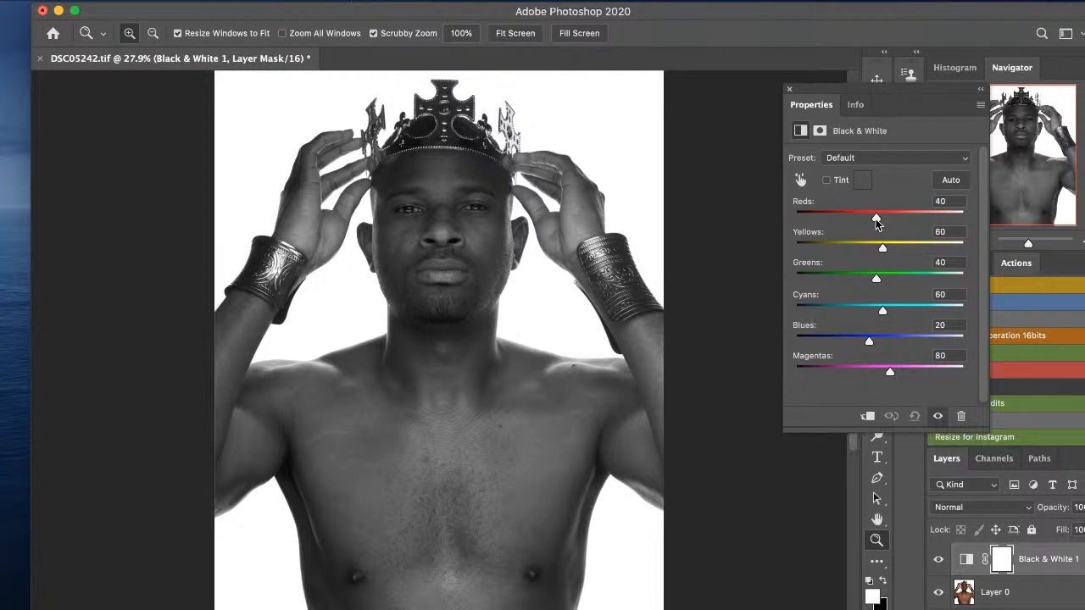
Darken the skin in the Black & White adjustment by lowering Reds to about -36 and Yellows to about -50.
left_click_drag(876, 220, 841, 218)
left_click_drag(877, 249, 855, 221)
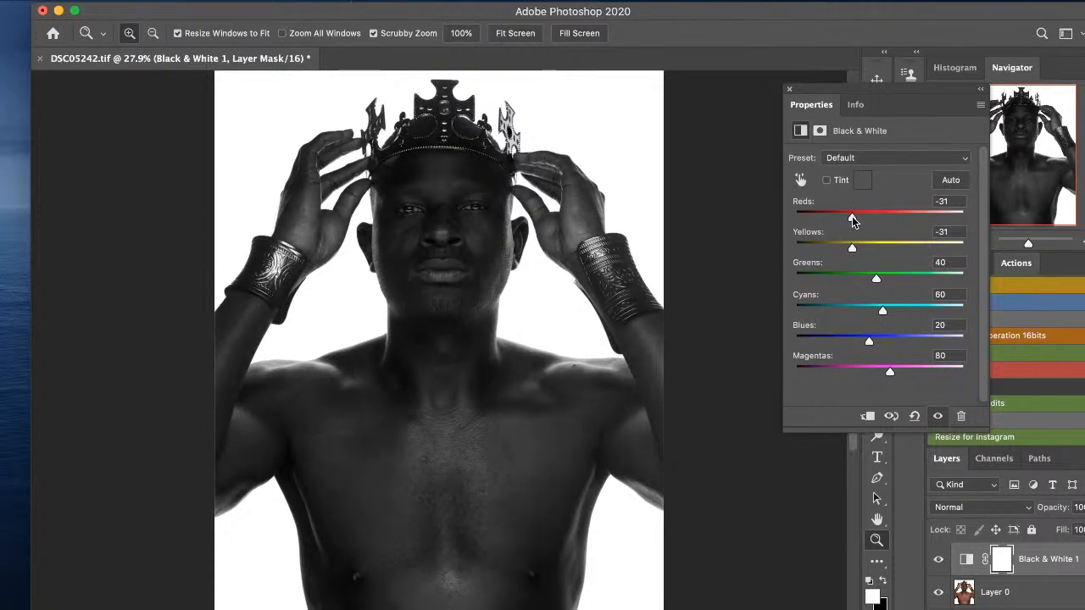
left_click_drag(854, 249, 851, 221)
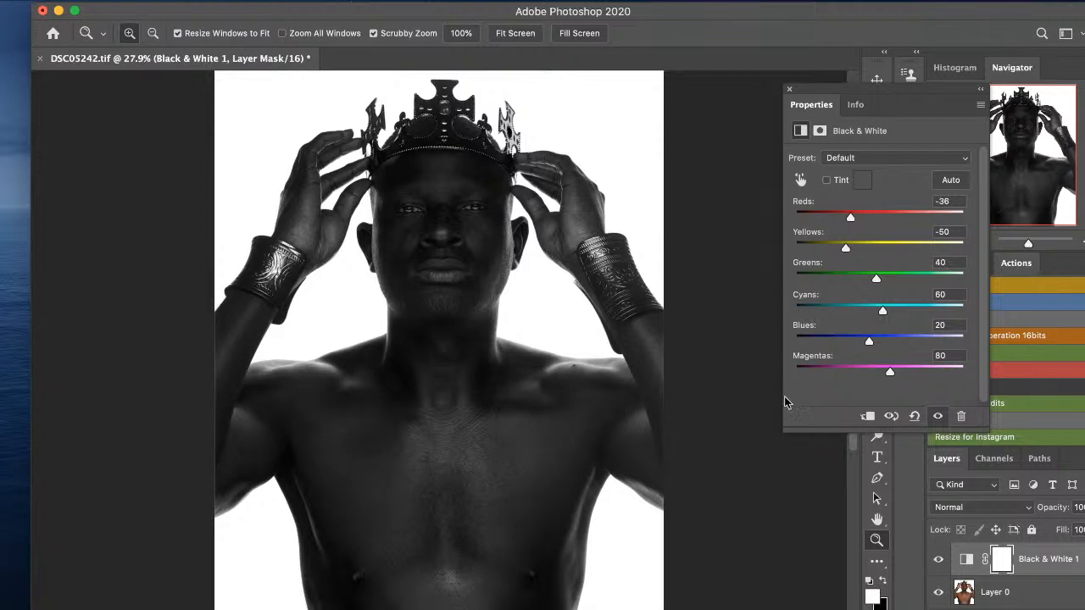
left_click_drag(852, 220, 852, 219)
left_click(789, 89)
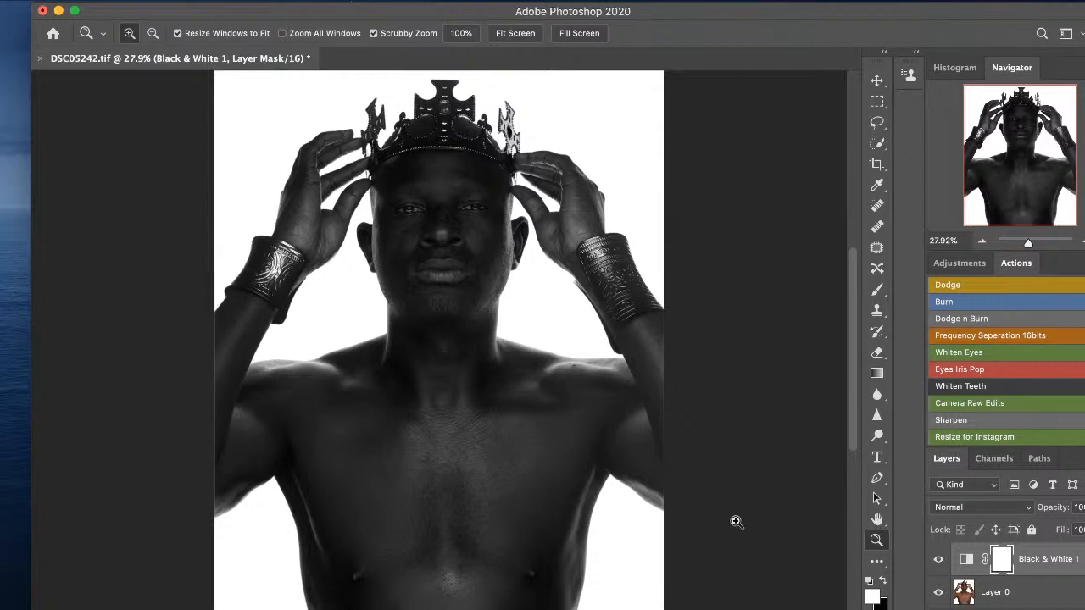
Set up a Brush with black as the foreground colour and a harder edge for painting on the adjustment's mask.
key("b")
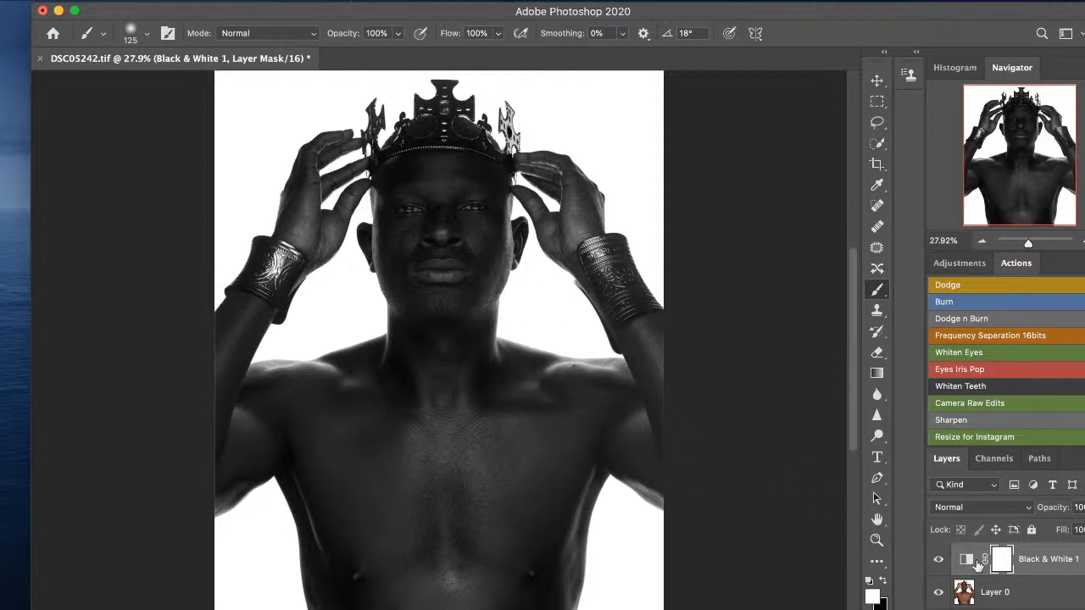
key("x")
left_click(141, 30)
left_click_drag(124, 123, 175, 129)
type("5100")
key("Return")
Paint black on the Black & White mask over the crown's central cross with a size 30 brush to restore its colour.
key("z")
left_click_drag(447, 94, 536, 231)
left_click_drag(484, 291, 463, 378)
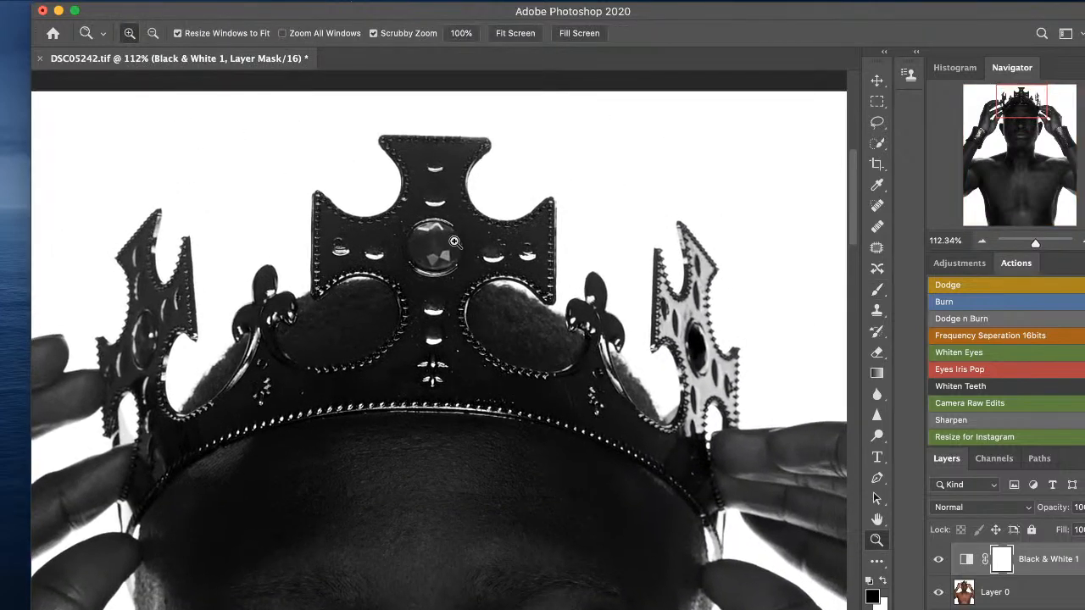
key("b")
key("bracketleft")
key("bracketleft")
key("bracketleft")
key("bracketleft")
key("bracketleft")
key("bracketleft")
key("bracketleft")
key("bracketleft")
left_click_drag(386, 140, 467, 146)
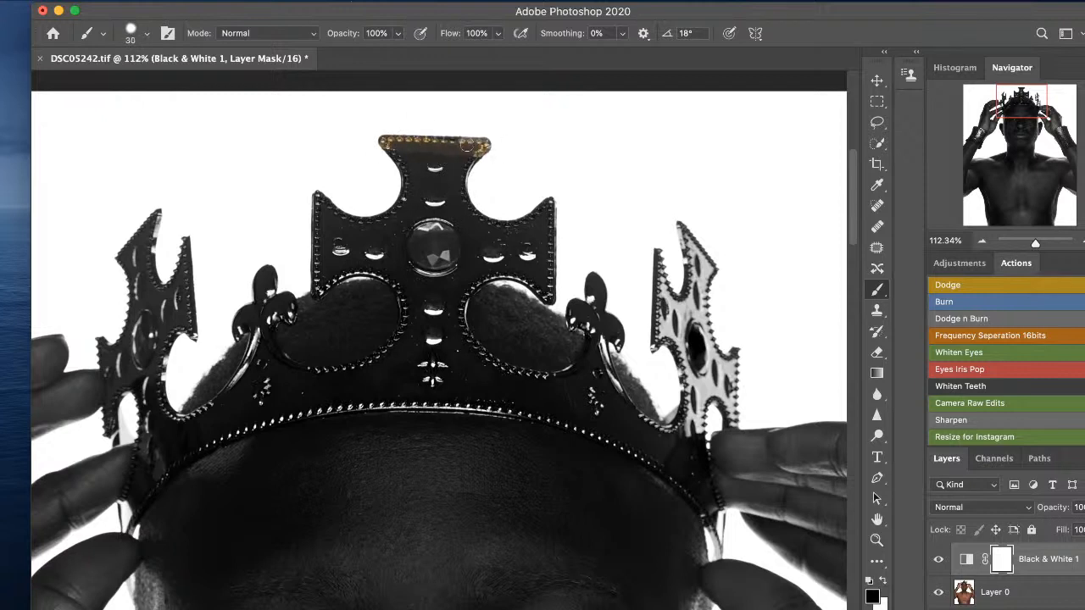
mouse_move(395, 141)
left_mouse_down()
mouse_move(396, 201)
mouse_move(417, 162)
mouse_move(418, 207)
mouse_move(415, 155)
mouse_move(422, 194)
mouse_move(455, 161)
mouse_move(452, 204)
mouse_move(460, 190)
mouse_move(474, 223)
mouse_move(458, 209)
mouse_move(513, 227)
mouse_move(548, 206)
mouse_move(541, 270)
mouse_move(548, 246)
mouse_move(550, 271)
mouse_move(539, 287)
mouse_move(519, 231)
mouse_move(510, 256)
mouse_move(484, 229)
mouse_move(481, 248)
mouse_move(463, 245)
mouse_move(473, 227)
mouse_move(451, 217)
mouse_move(456, 241)
mouse_move(397, 213)
mouse_move(415, 197)
mouse_move(338, 218)
mouse_move(319, 197)
mouse_move(317, 254)
mouse_move(337, 247)
mouse_move(318, 288)
mouse_move(326, 264)
mouse_move(338, 272)
mouse_move(354, 240)
mouse_move(363, 252)
mouse_move(376, 246)
mouse_move(385, 222)
mouse_move(401, 296)
mouse_move(409, 233)
mouse_move(436, 290)
left_mouse_up()
mouse_move(457, 284)
left_mouse_down()
mouse_move(437, 312)
mouse_move(445, 340)
mouse_move(420, 352)
left_mouse_up()
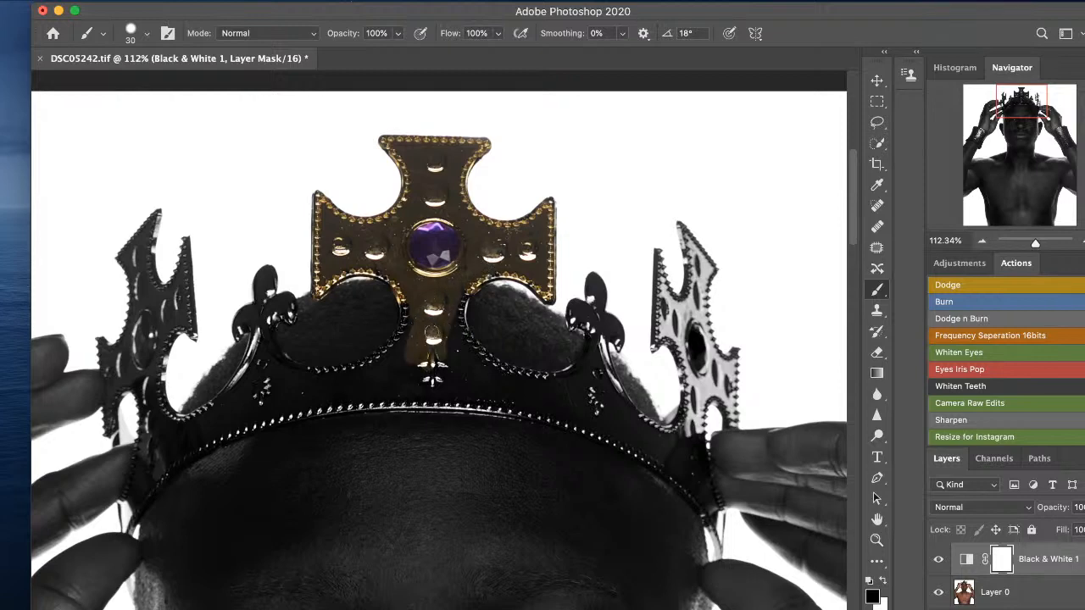
Enlarge the brush and paint black on the mask over the rest of the crown to bring back its gold colour.
key("super+minus")
key("super+minus")
key("super+minus")
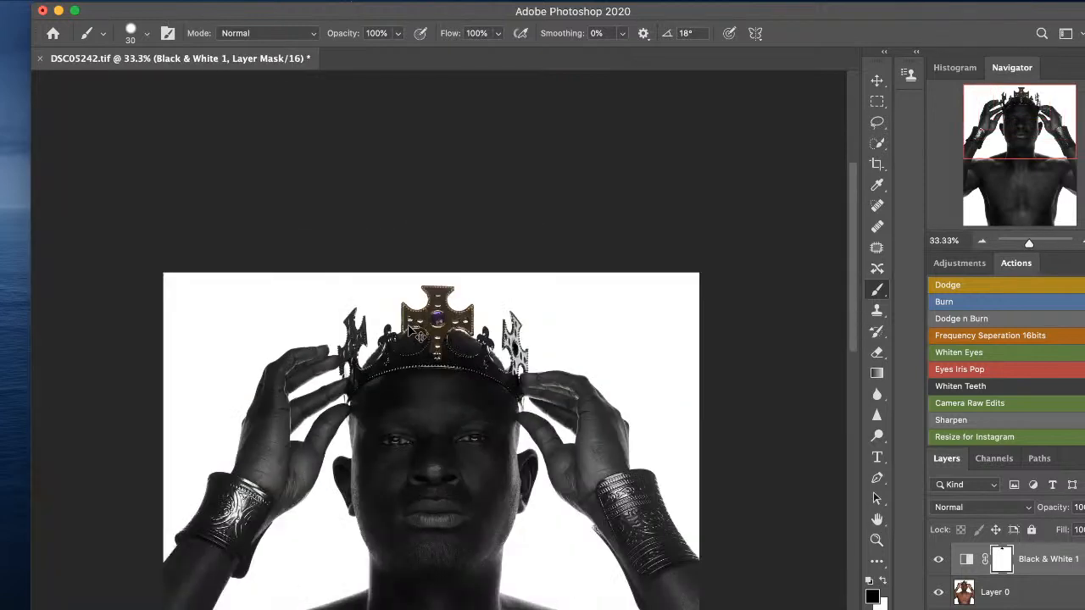
key("super+minus")
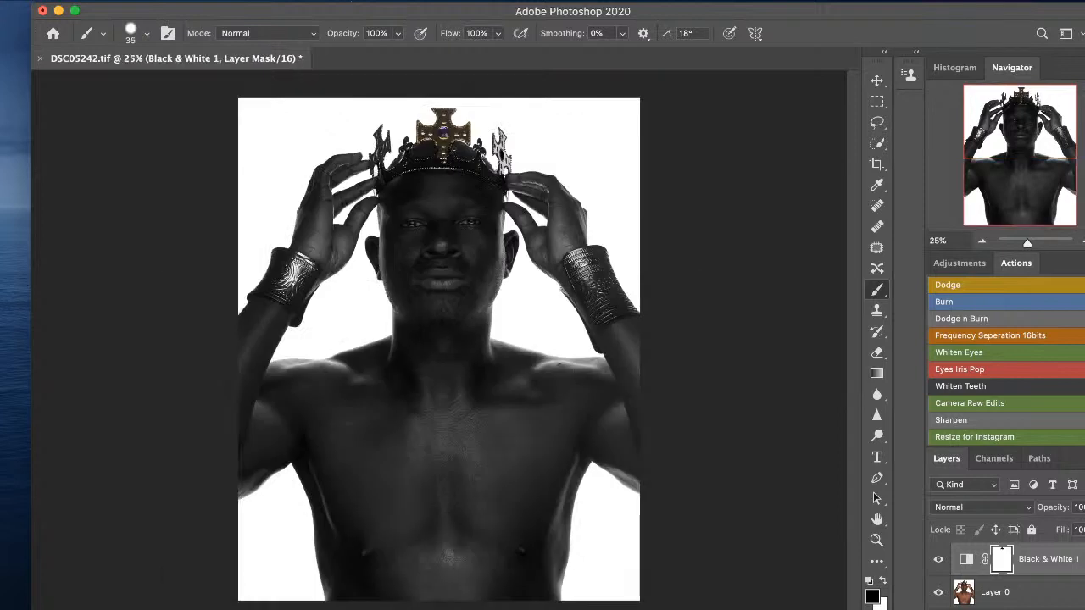
key("bracketright")
key("bracketright")
key("bracketright")
mouse_move(443, 154)
left_mouse_down()
mouse_move(493, 175)
mouse_move(480, 140)
mouse_move(498, 137)
mouse_move(508, 158)
mouse_move(499, 175)
mouse_move(462, 160)
mouse_move(403, 164)
mouse_move(407, 145)
mouse_move(392, 174)
mouse_move(380, 132)
mouse_move(375, 154)
mouse_move(388, 172)
mouse_move(375, 190)
mouse_move(384, 194)
left_mouse_up()
Paint black on the mask over both wristbands with a brush enlarged to 150 to restore their gold colour.
key("bracketright")
key("bracketright")
key("bracketright")
mouse_move(279, 259)
left_mouse_down()
mouse_move(258, 288)
mouse_move(277, 281)
mouse_move(292, 295)
mouse_move(284, 273)
mouse_move(297, 265)
mouse_move(285, 259)
mouse_move(307, 295)
left_mouse_up()
mouse_move(563, 298)
left_mouse_down()
mouse_move(573, 266)
mouse_move(590, 313)
mouse_move(599, 306)
mouse_move(586, 254)
mouse_move(570, 256)
mouse_move(603, 259)
mouse_move(630, 306)
mouse_move(611, 306)
mouse_move(592, 259)
mouse_move(573, 264)
mouse_move(606, 310)
left_mouse_up()
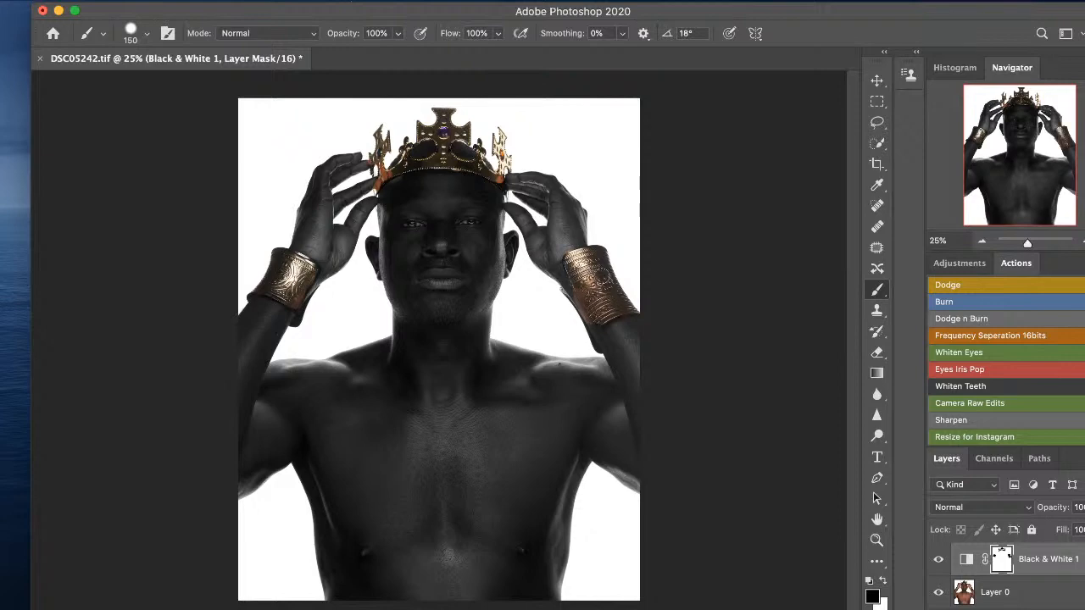
Paint white on the mask along the inner edge of the right wristband with a size 30 brush to remove colour from the skin.
key("z")
mouse_move(561, 281)
left_mouse_down()
mouse_move(622, 344)
mouse_move(684, 344)
left_mouse_up()
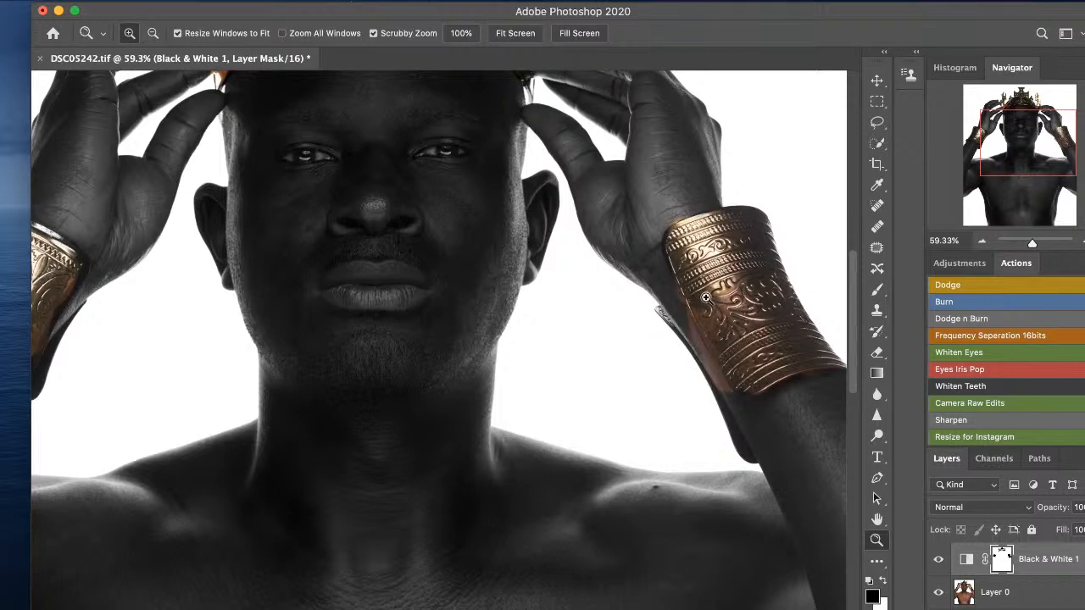
left_click_drag(709, 303, 745, 336)
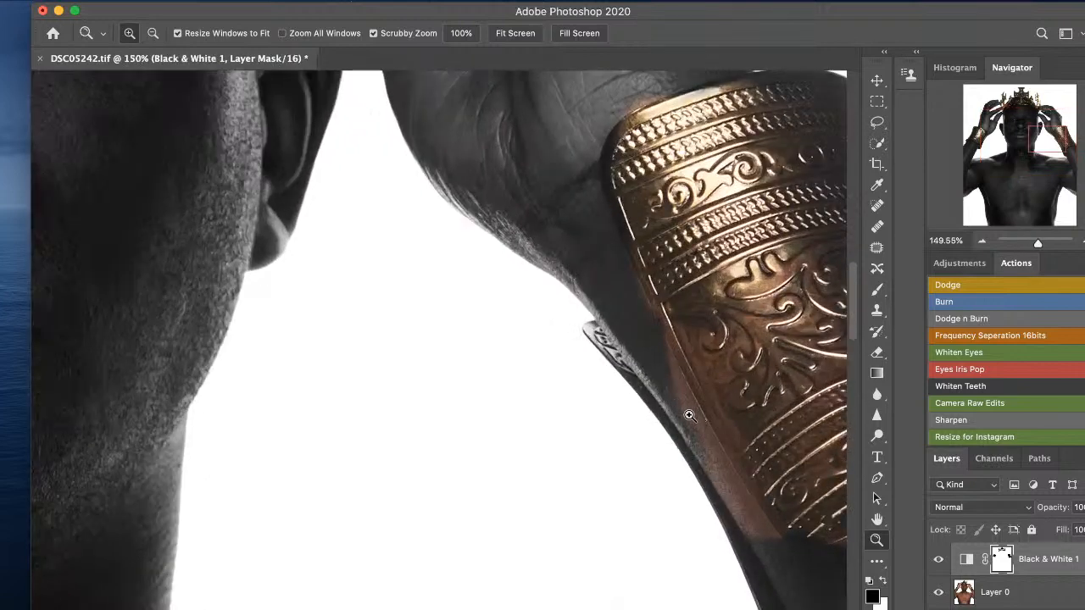
key("x")
key("b")
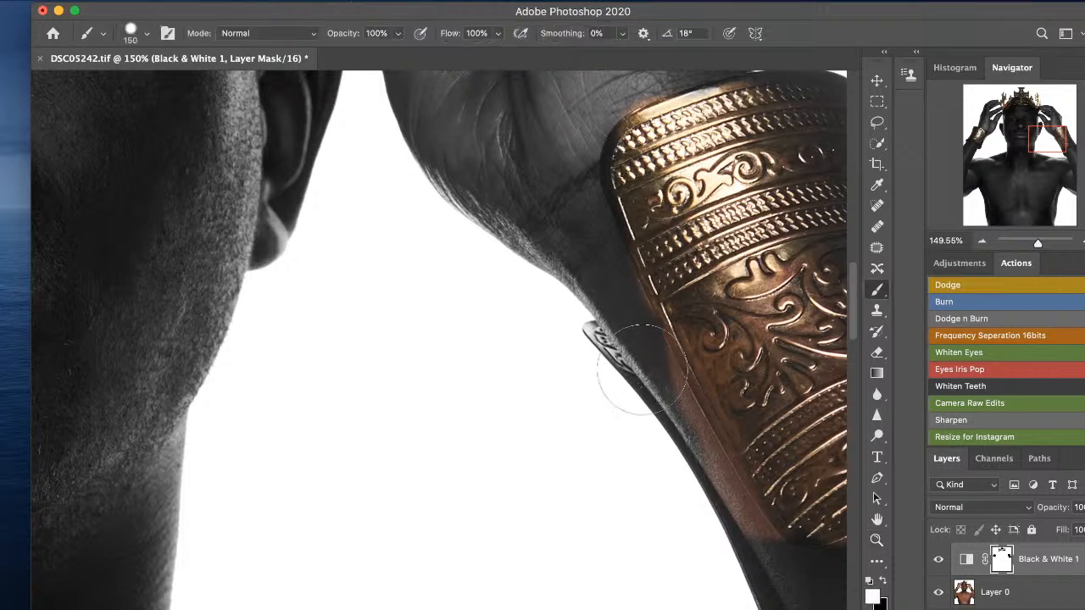
key("bracketleft")
key("bracketleft")
key("bracketleft")
key("bracketleft")
key("bracketleft")
key("bracketleft")
key("bracketleft")
key("bracketleft")
key("bracketleft")
key("bracketleft")
key("bracketleft")
key("bracketleft")
key("bracketleft")
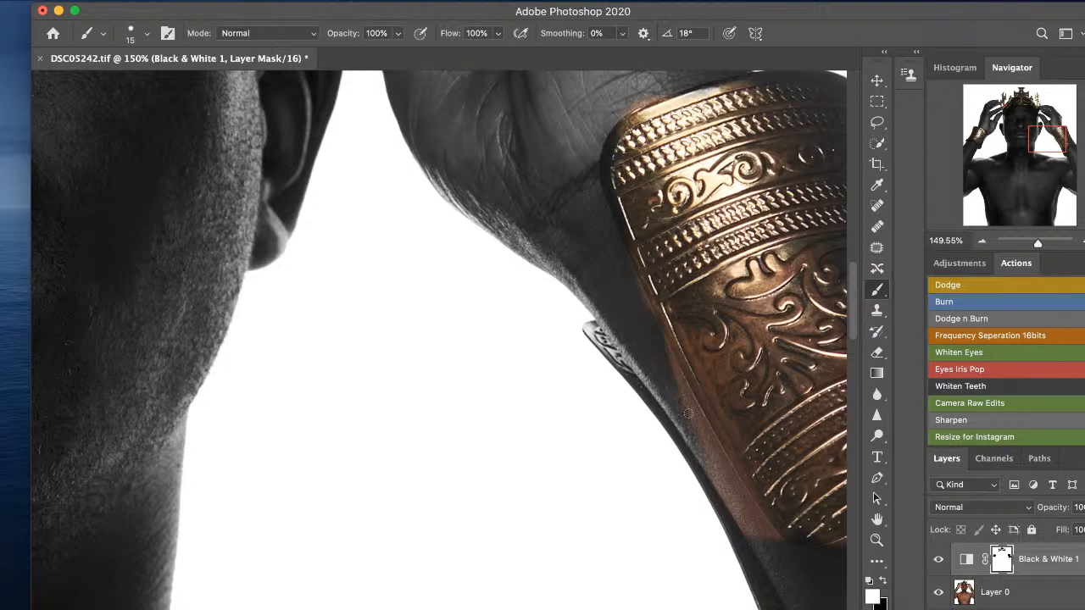
key("bracketright")
key("bracketright")
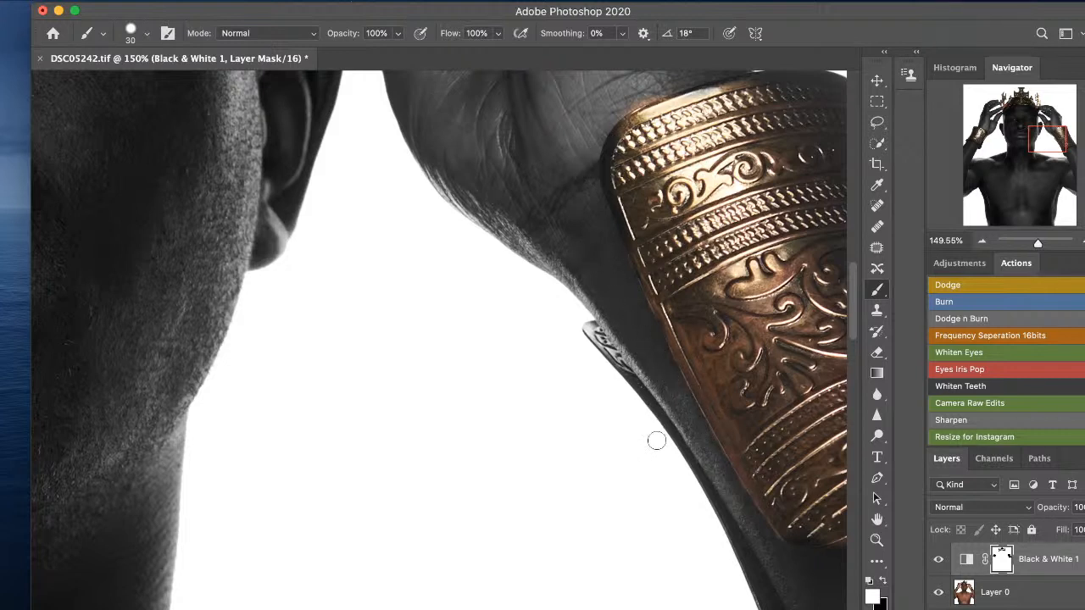
Check the right wristband with the red mask overlay and paint black over the missed spots along its edges.
key("super+minus")
key("super+minus")
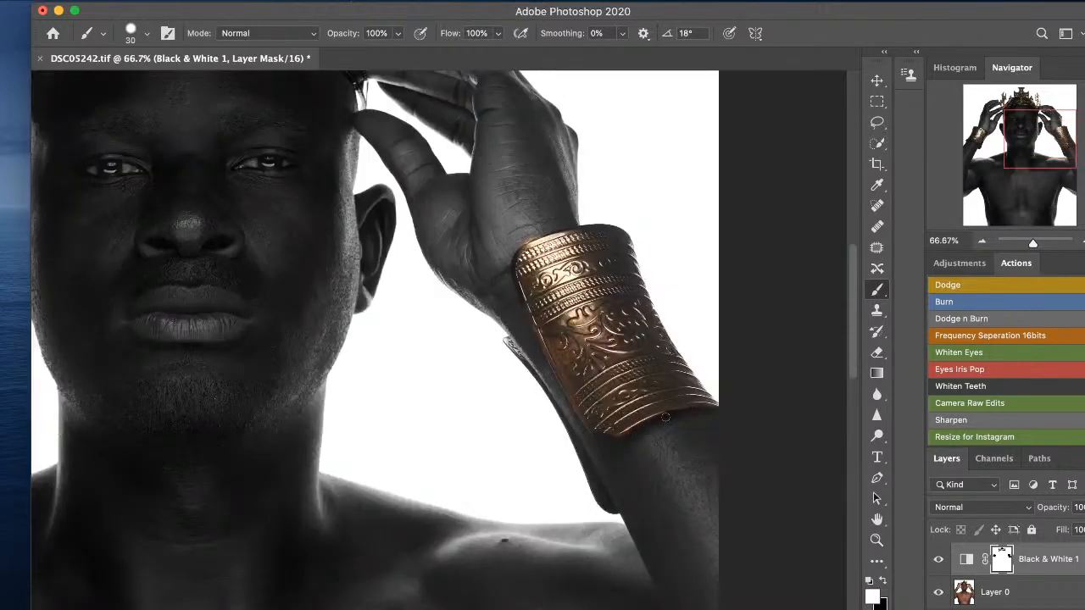
key("x")
key("backslash")
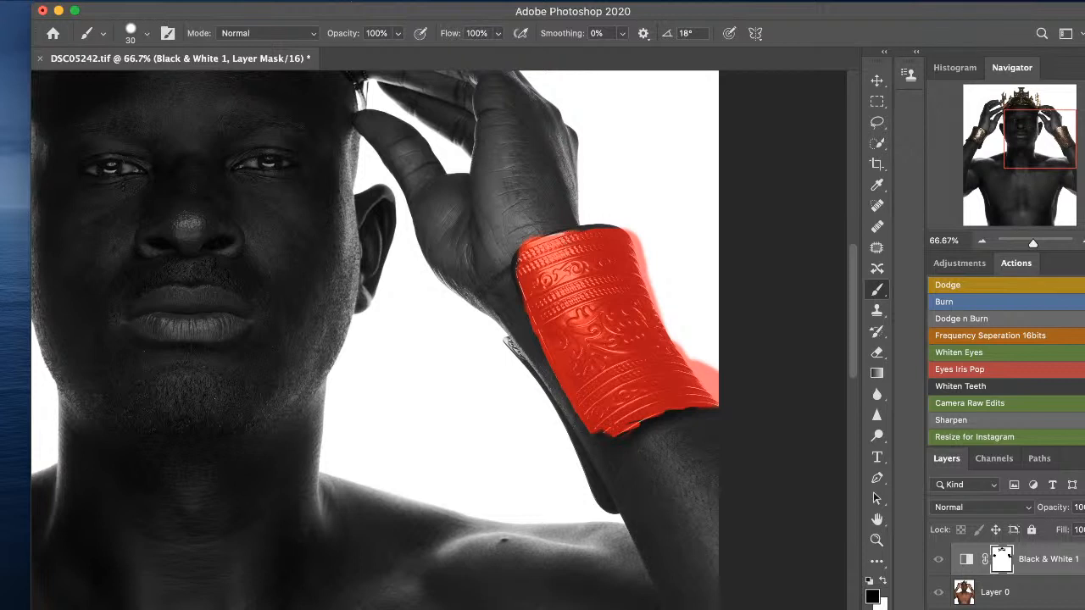
key("backslash")
key("backslash")
key("backslash")
key("backslash")
mouse_move(590, 410)
left_mouse_down()
mouse_move(597, 433)
mouse_move(620, 424)
left_mouse_up()
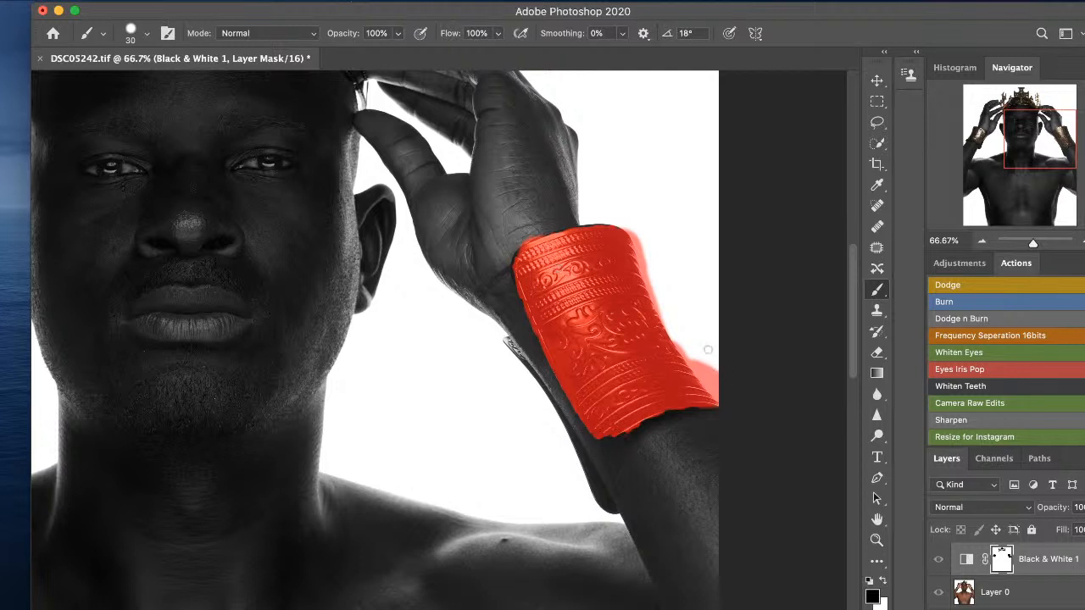
Paint white on the mask around the right wristband's outer edge to clear the spill on the background, checking against the overlay.
key("x")
key("backslash")
key("backslash")
key("backslash")
key("backslash")
key("backslash")
key("backslash")
key("backslash")
key("backslash")
key("backslash")
key("x")
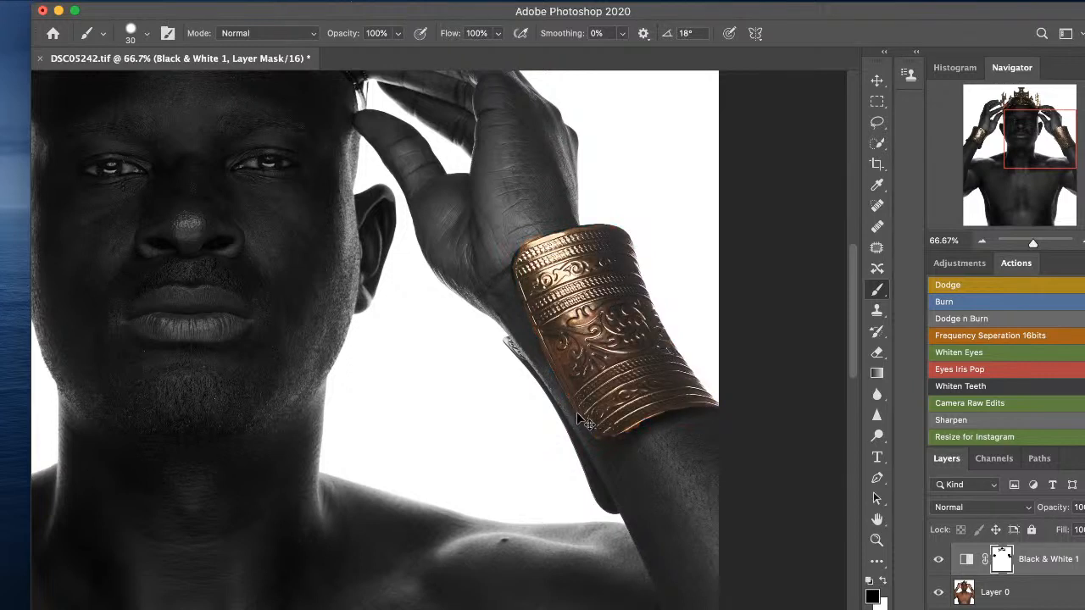
Refine the mask at the left wristband with a size 60 brush, filling missed edges in black and clearing outer spill in white.
key("super+0")
key("x")
key("backslash")
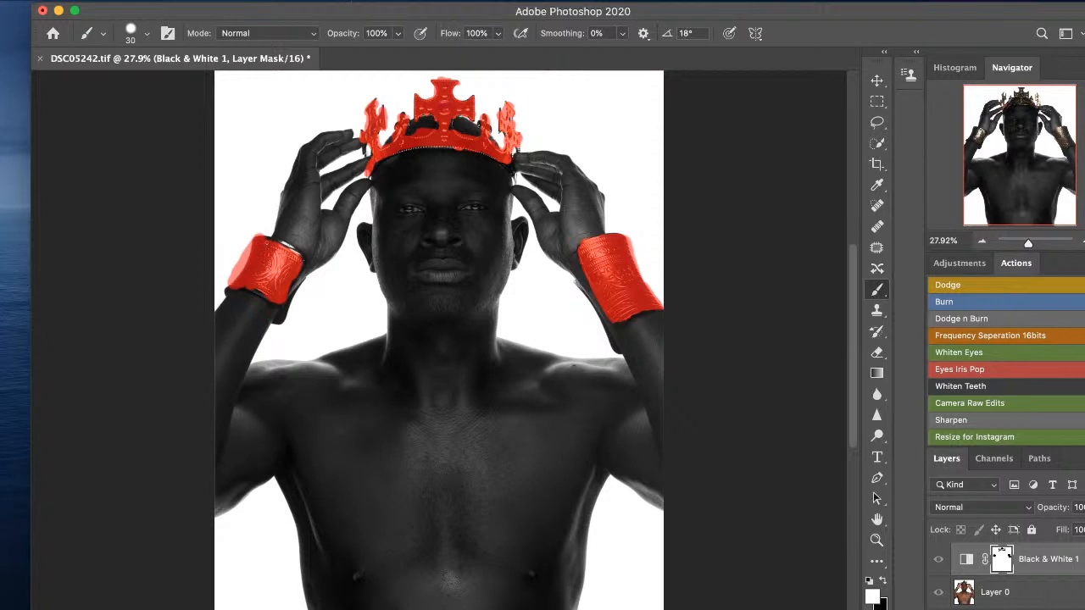
key("x")
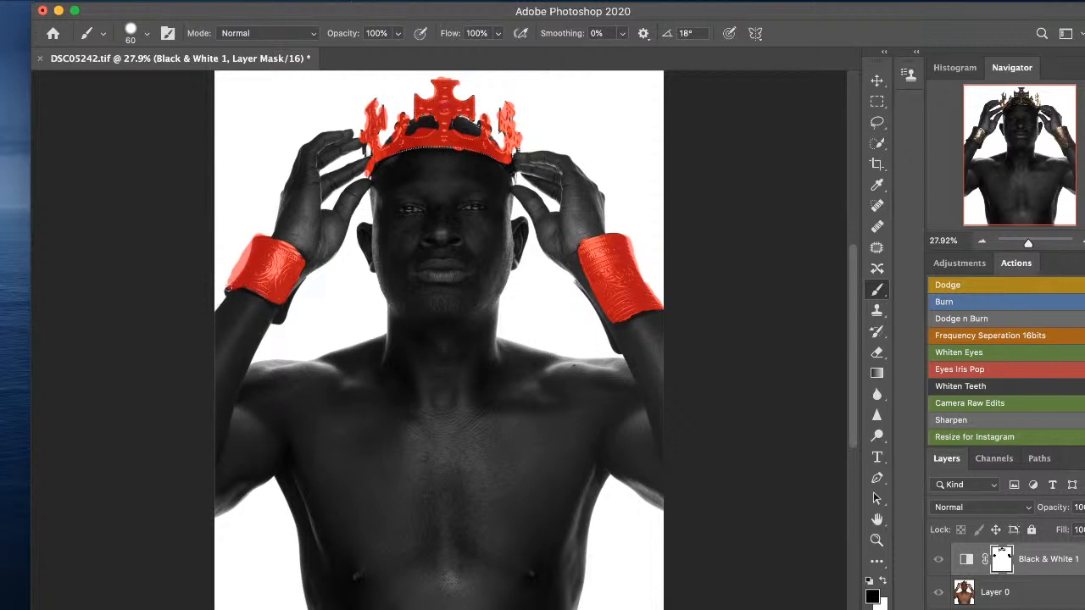
key("x")
mouse_move(225, 287)
left_mouse_down()
mouse_move(246, 241)
mouse_move(225, 281)
left_mouse_up()
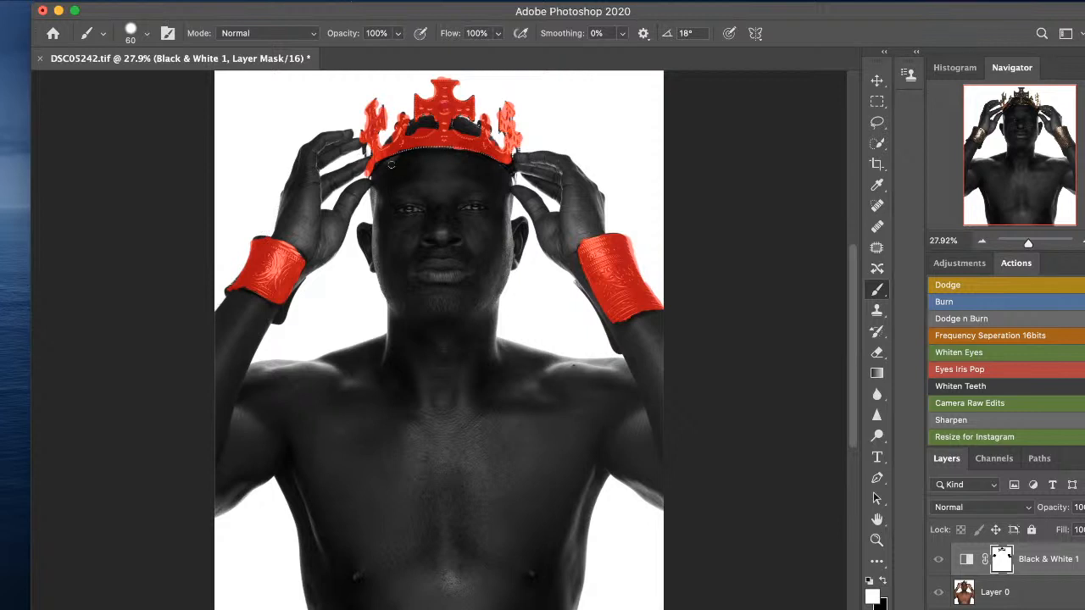
Hide the red mask overlay and run the Whiten Eyes action.
key("x")
key("backslash")
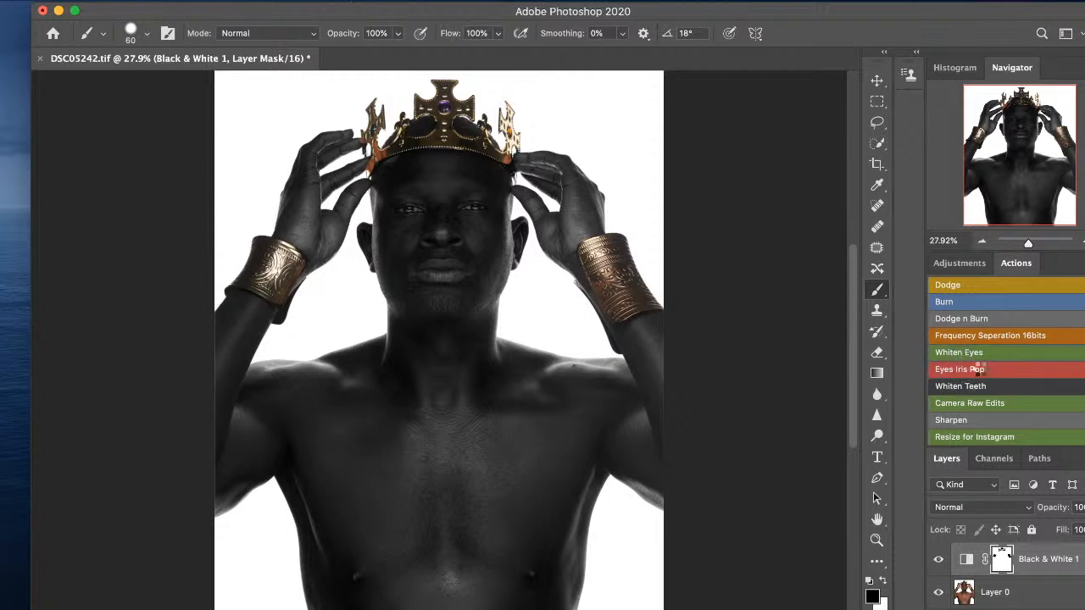
left_click(977, 353)
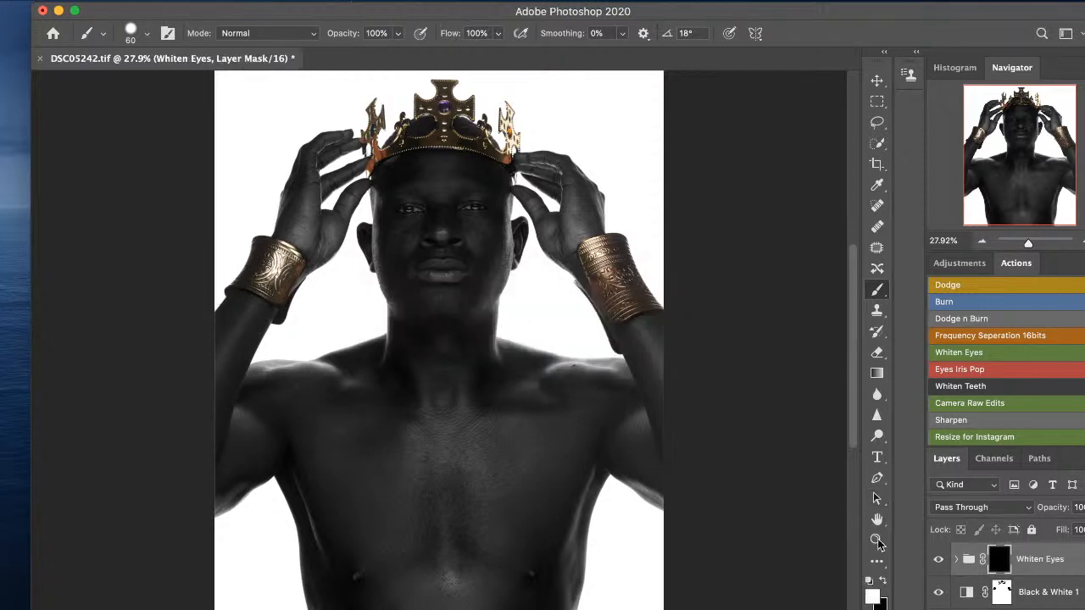
Set up a size 15 brush with 5% flow for detailed painting on the eyes.
key("z")
mouse_move(449, 204)
left_mouse_down()
mouse_move(534, 259)
mouse_move(540, 320)
left_mouse_up()
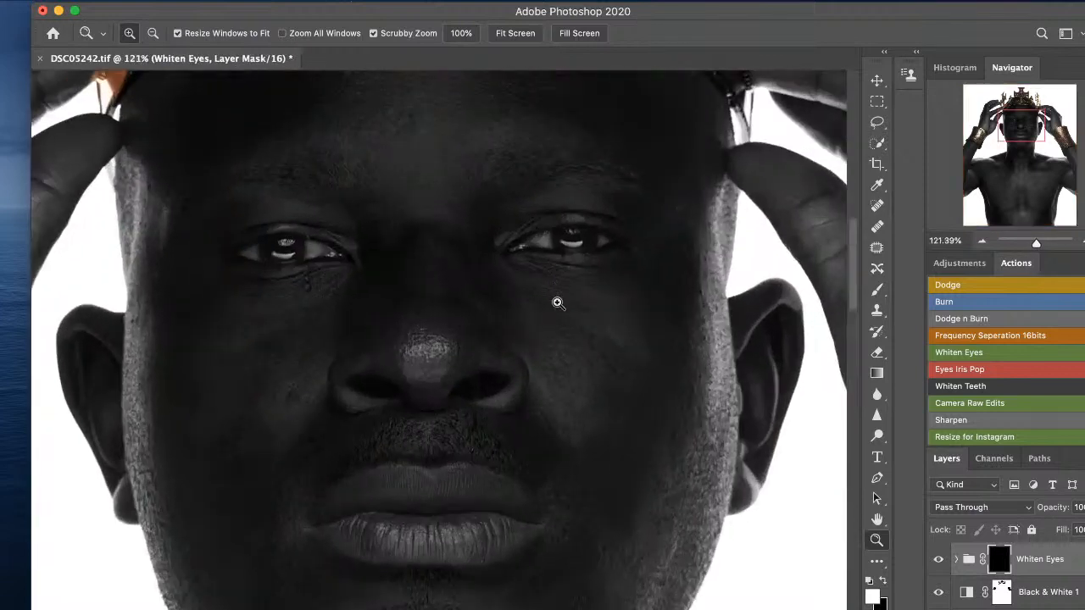
mouse_move(564, 251)
left_mouse_down()
mouse_move(581, 262)
mouse_move(569, 336)
left_mouse_up()
key("b")
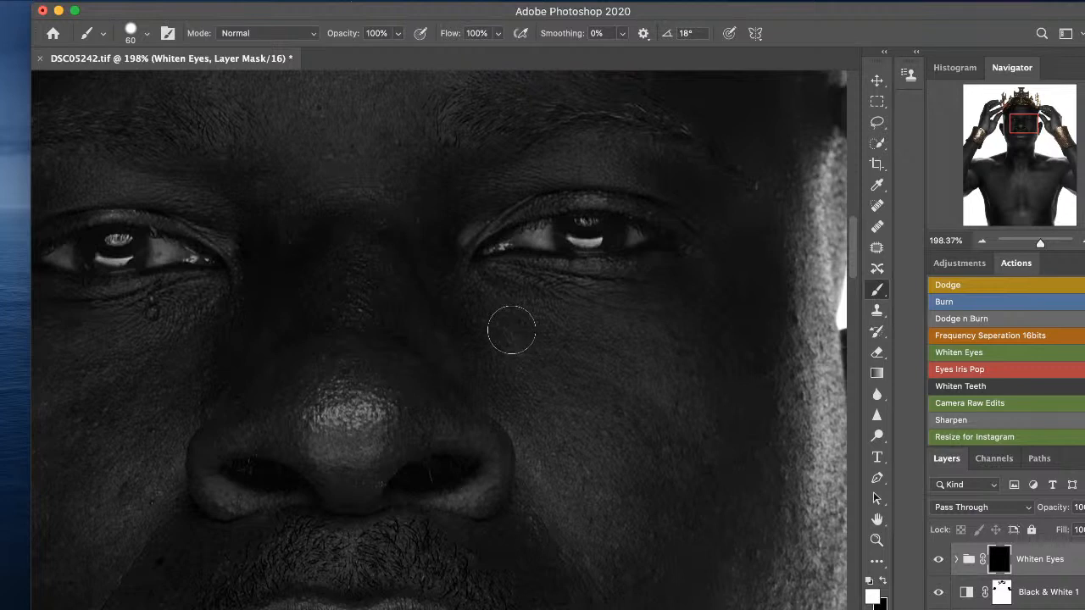
key("bracketleft")
key("bracketleft")
key("bracketleft")
key("bracketleft")
key("bracketleft")
key("bracketleft")
key("bracketleft")
key("bracketleft")
key("bracketleft")
key("z")
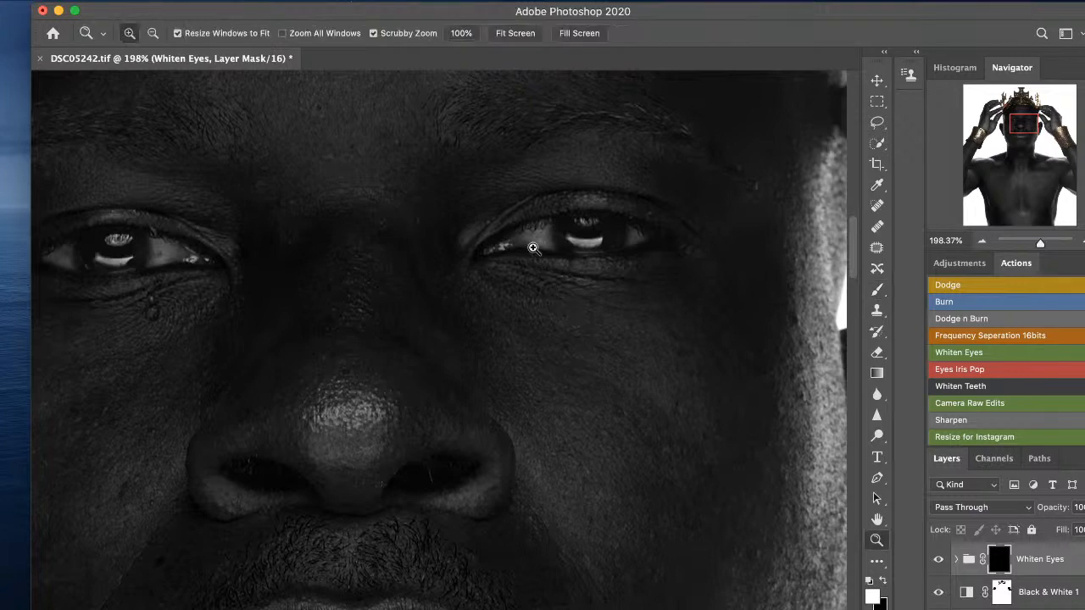
left_click_drag(537, 243, 537, 237)
key("b")
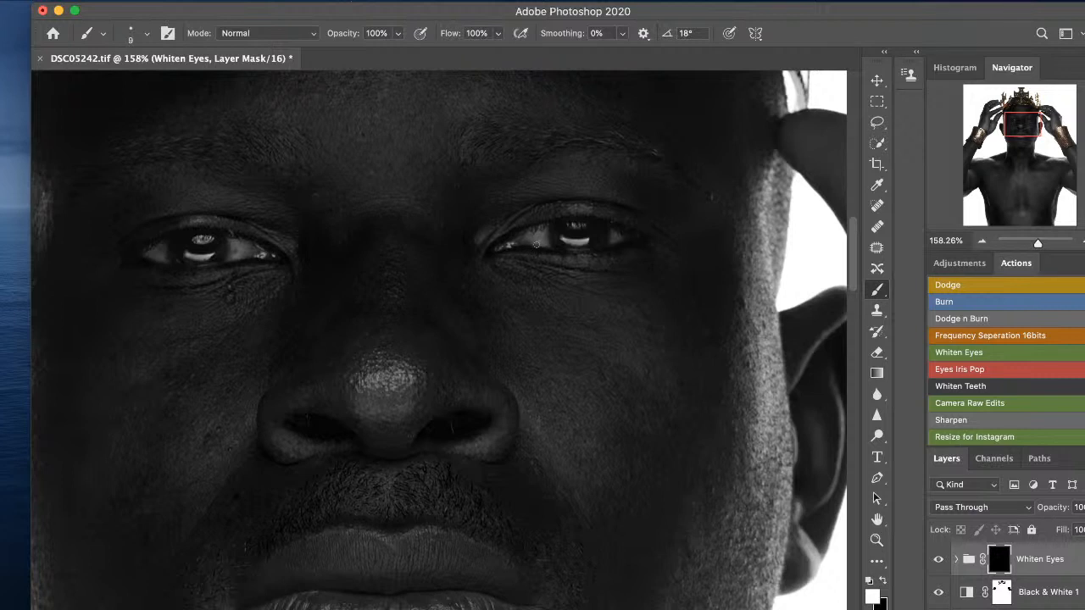
key("bracketright")
left_click(475, 36)
type("5")
key("Return")
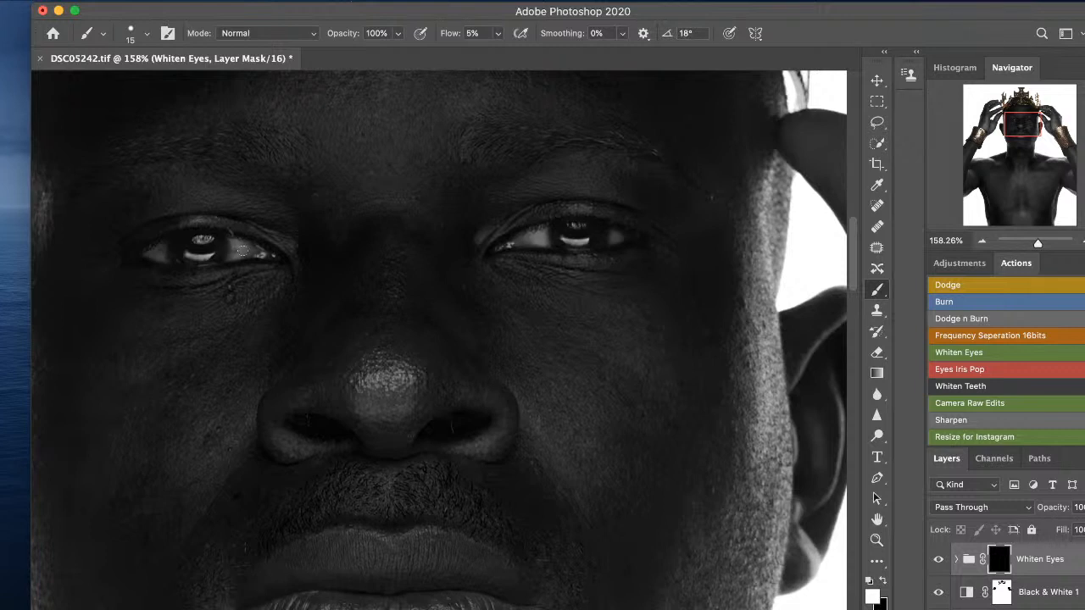
Paint white on the Whiten Eyes mask over the whites of the eyes and check the brightening in the whole portrait.
mouse_move(232, 246)
left_mouse_down()
mouse_move(240, 254)
mouse_move(230, 256)
mouse_move(233, 247)
mouse_move(250, 256)
left_mouse_up()
mouse_move(157, 252)
left_mouse_down()
mouse_move(164, 262)
mouse_move(156, 247)
mouse_move(148, 260)
mouse_move(160, 253)
left_mouse_up()
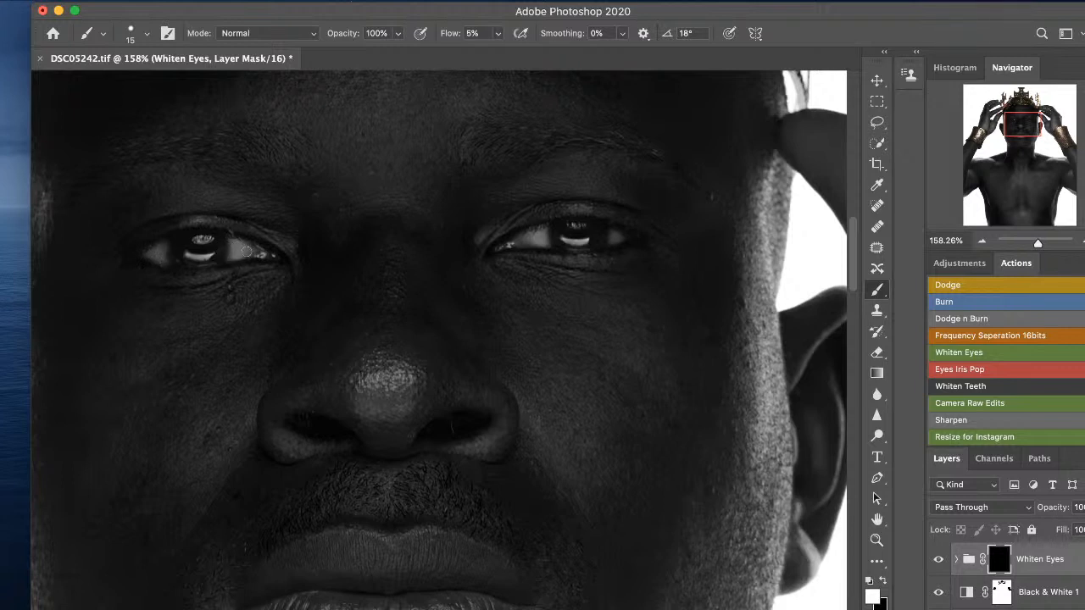
key("bracketleft")
key("bracketleft")
key("x")
key("super+0")
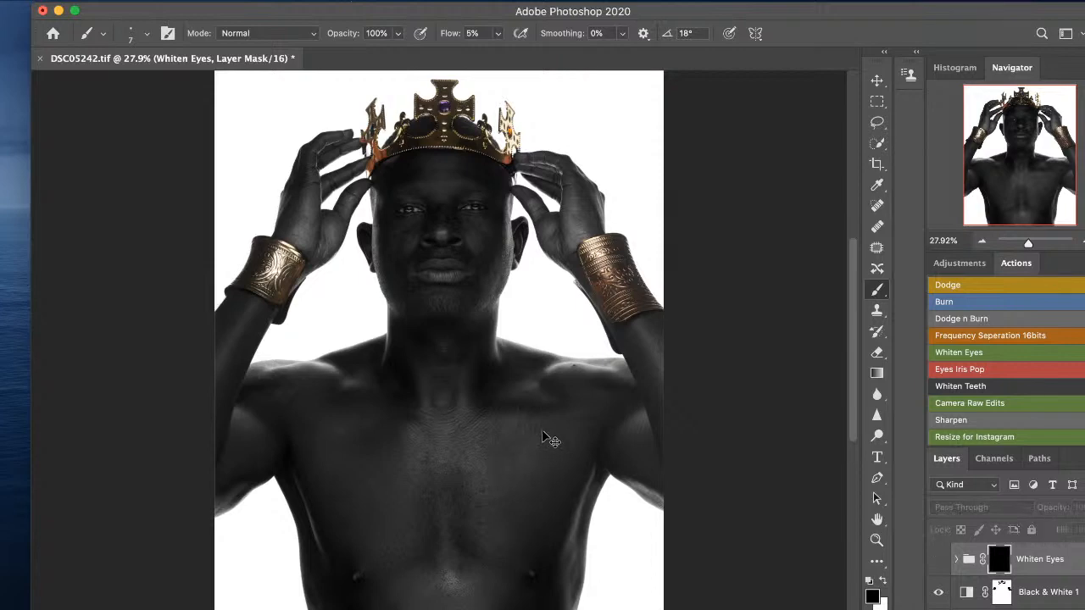
key("z")
left_click(471, 204)
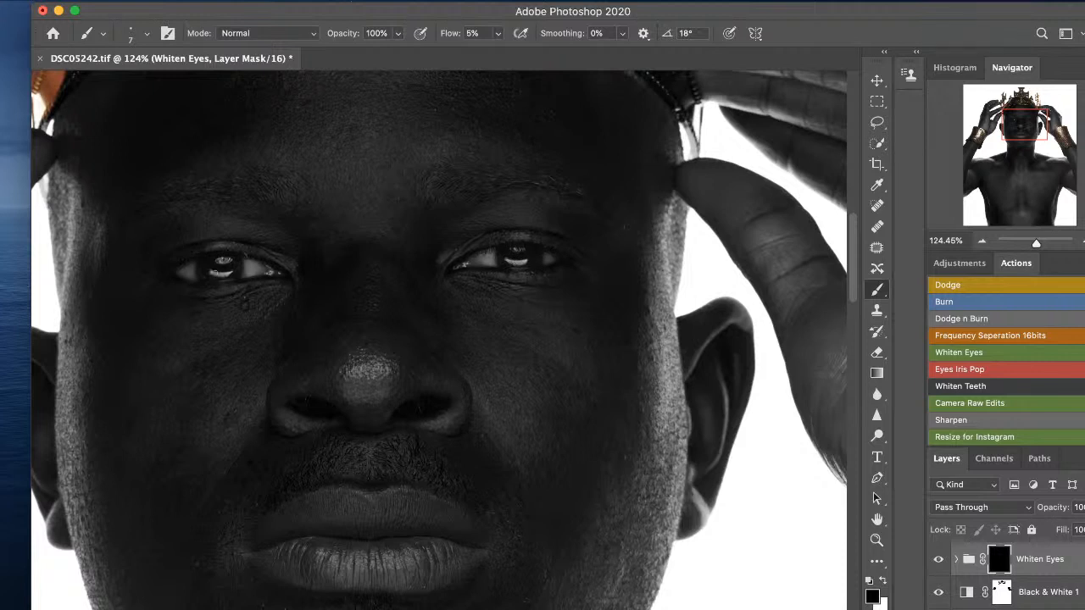
Run the Dodge action, paint white on its mask over both eyes with a size 20 brush, and compare before and after.
left_click(943, 288)
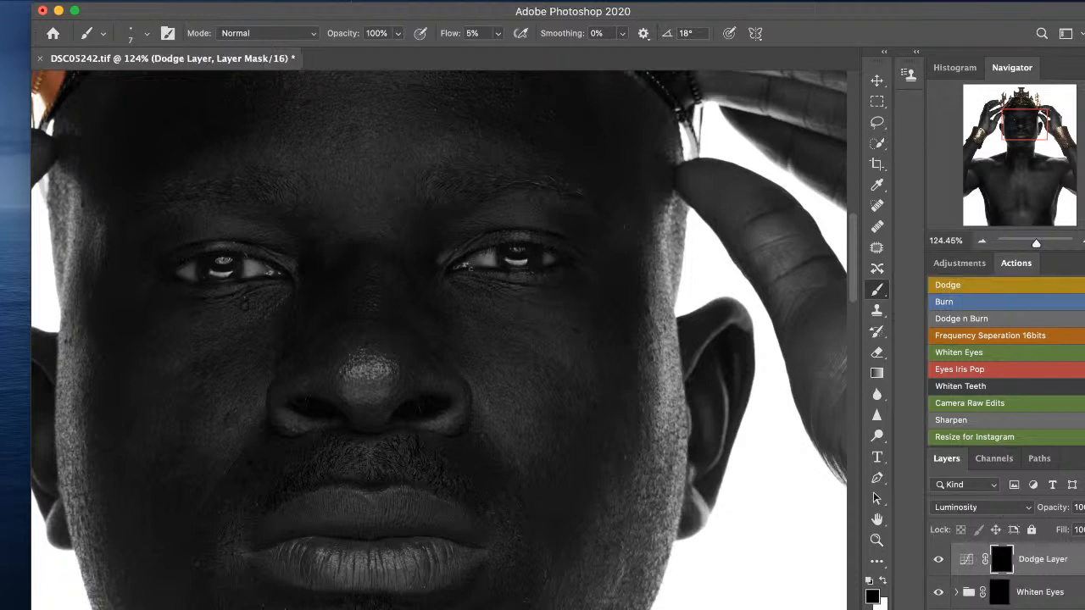
key("bracketright")
key("bracketright")
key("x")
key("bracketright")
left_click_drag(489, 261, 468, 261)
left_click_drag(551, 260, 556, 263)
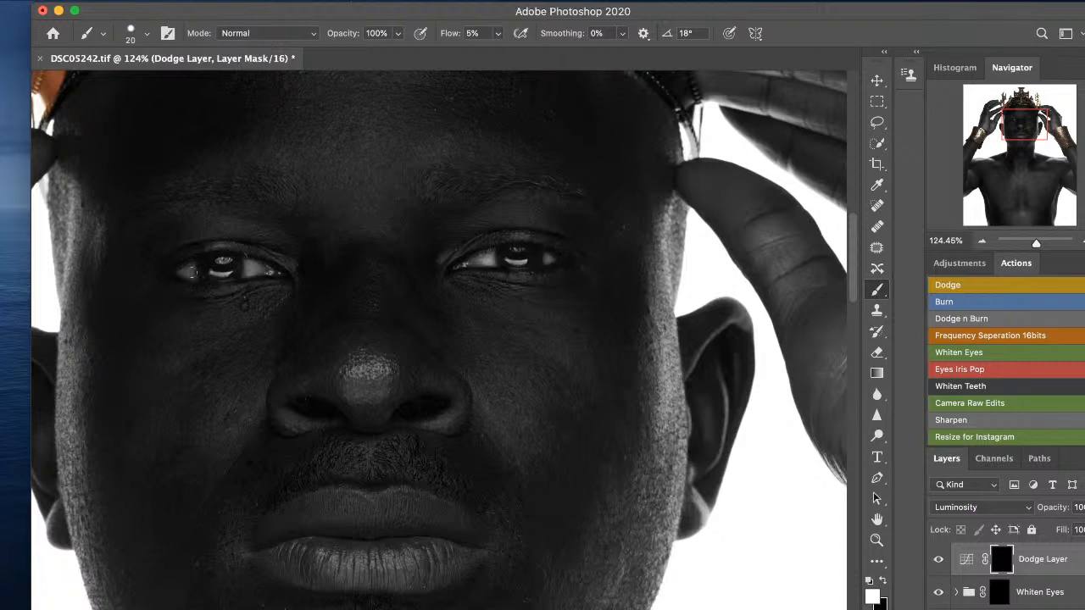
left_click_drag(183, 272, 257, 269)
left_click_drag(206, 271, 194, 271)
key("super+1")
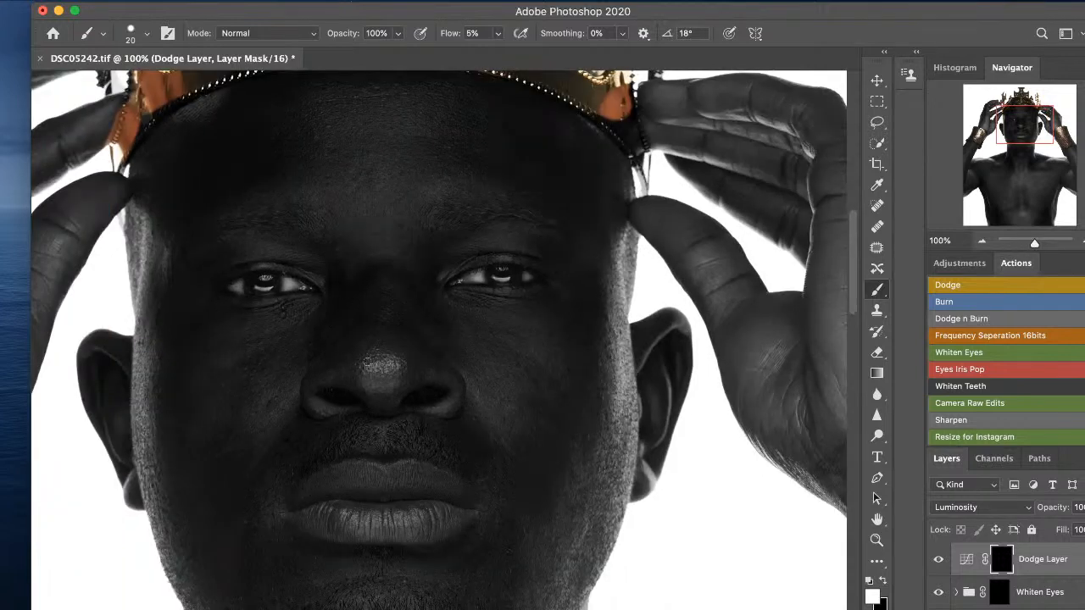
key("super+comma")
key("super+comma")
key("super+comma")
key("super+comma")
key("super+0")
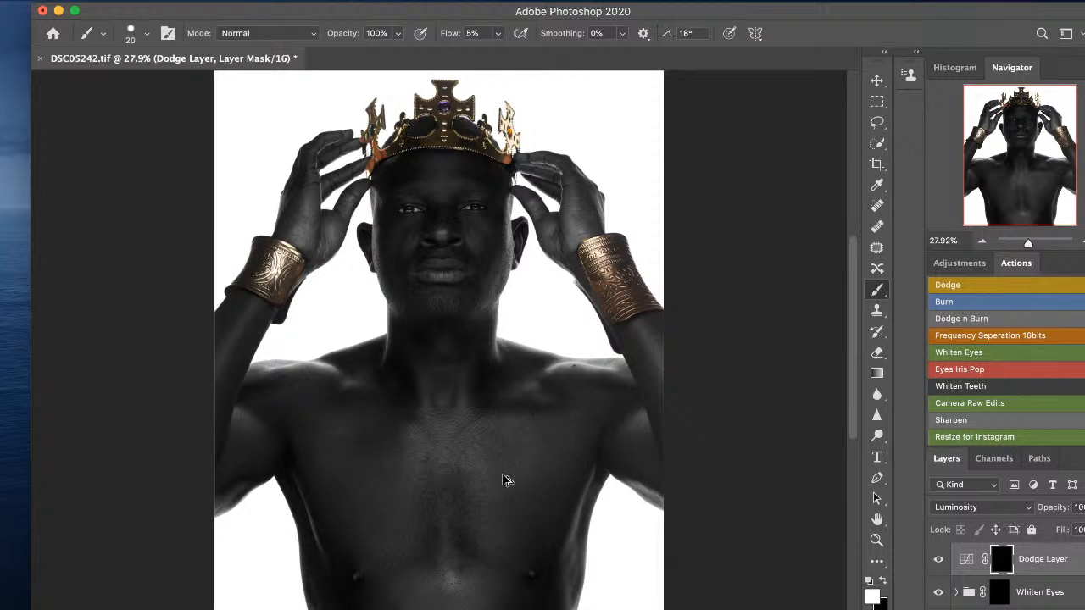
Stamp all visible layers into a new layer and apply the Camera Raw filter to it with Clarity +85.
key("super+alt+shift+e")
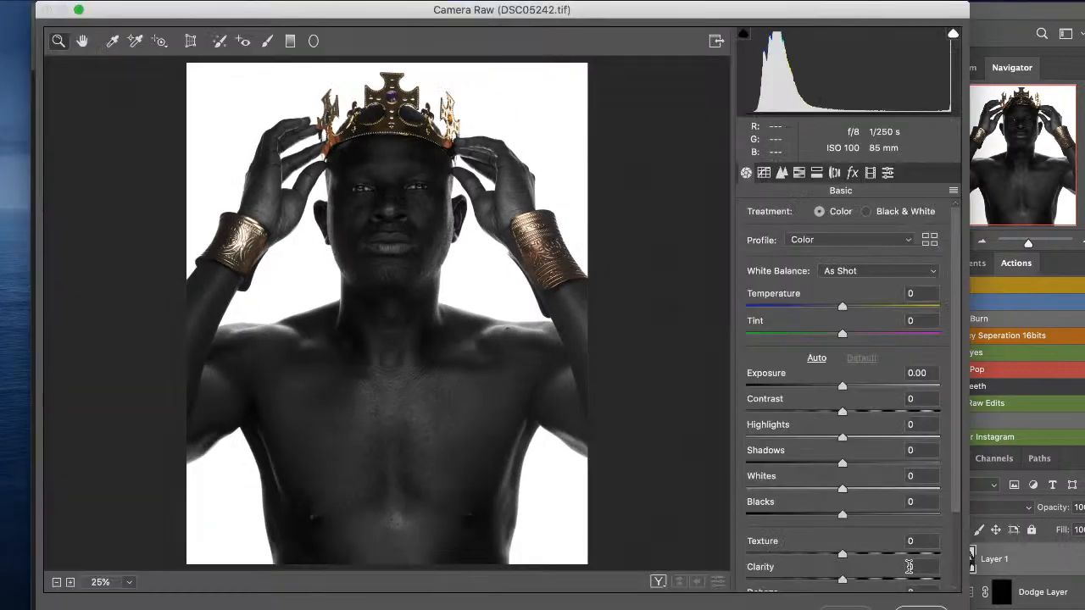
left_click_drag(842, 580, 920, 578)
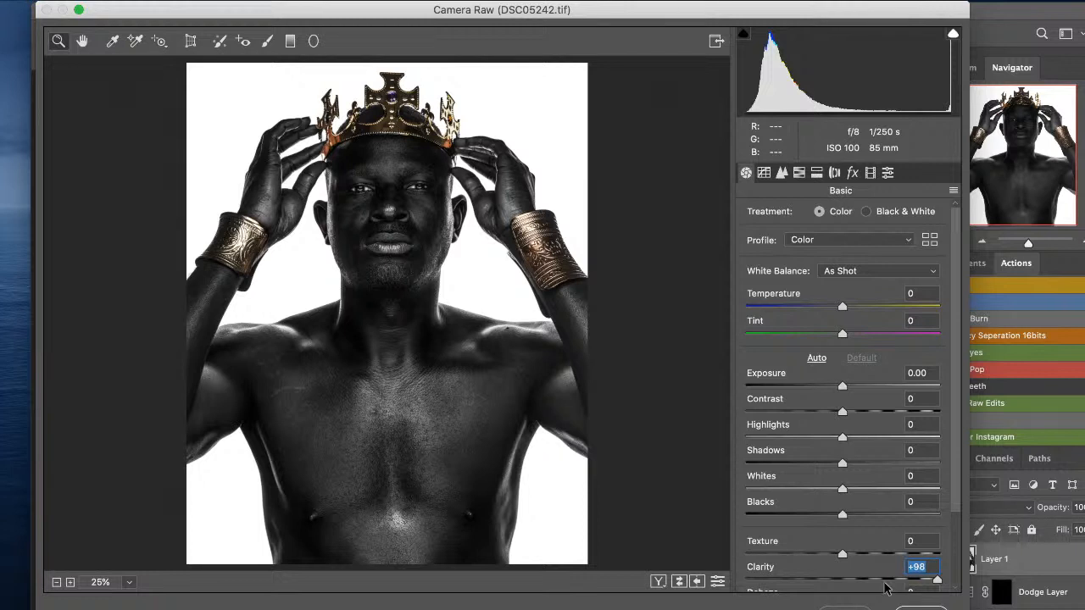
mouse_move(938, 582)
left_mouse_down()
mouse_move(922, 582)
mouse_move(931, 585)
left_mouse_up()
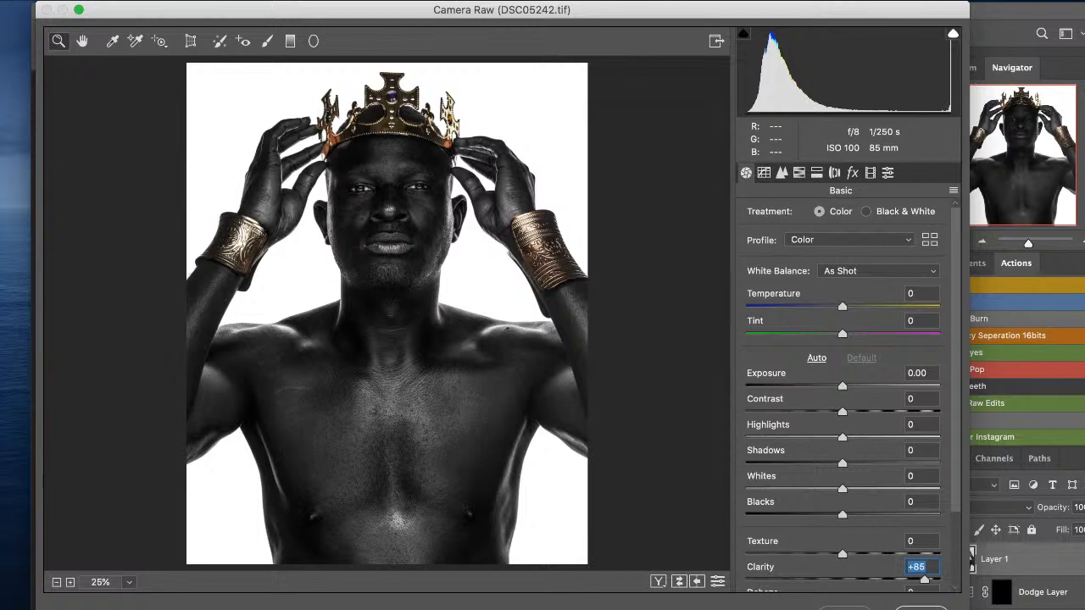
left_click(922, 606)
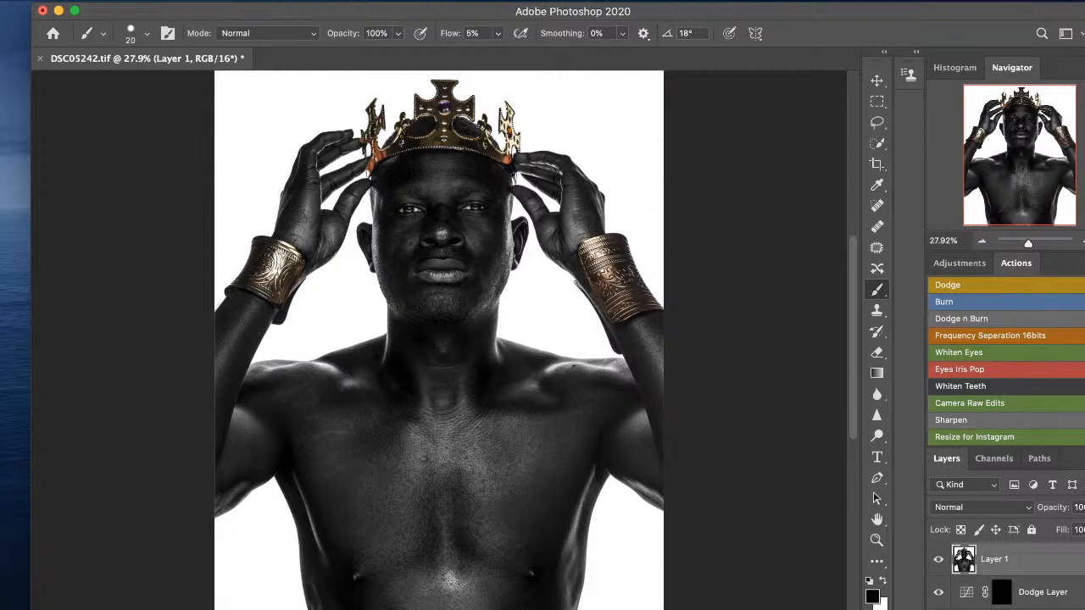
Add a Levels adjustment layer with the white output level at 235, compare it off and on, and save the image.
left_click(1043, 609)
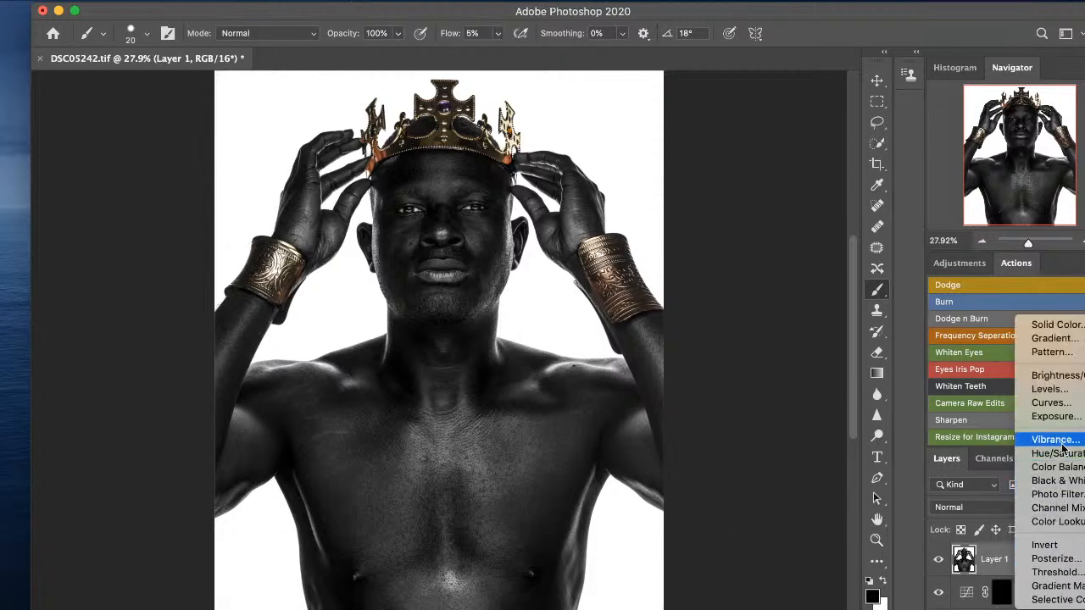
left_click(1052, 395)
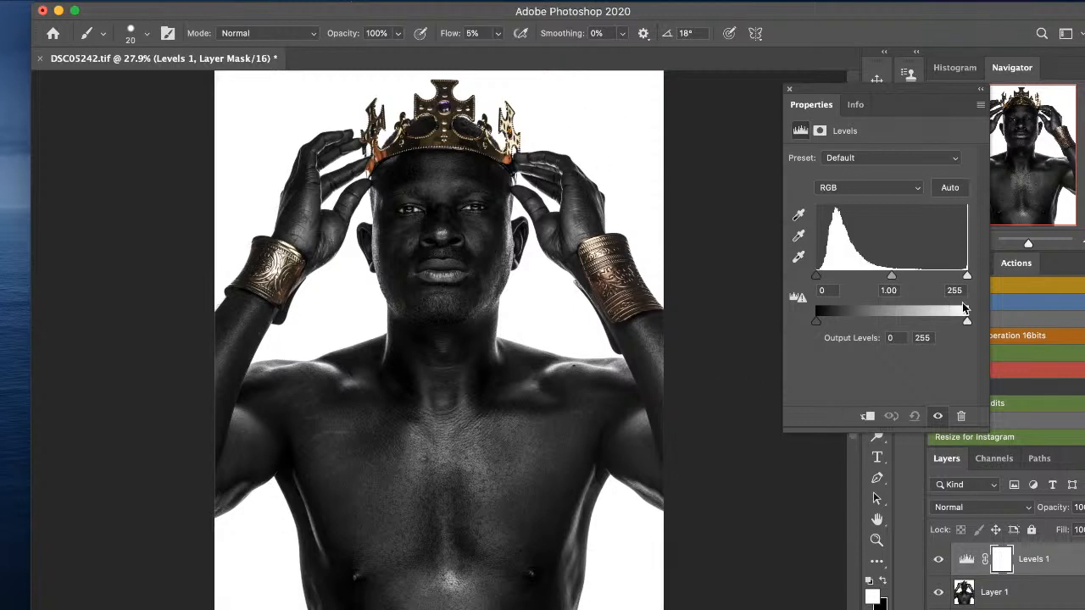
left_click(1004, 562)
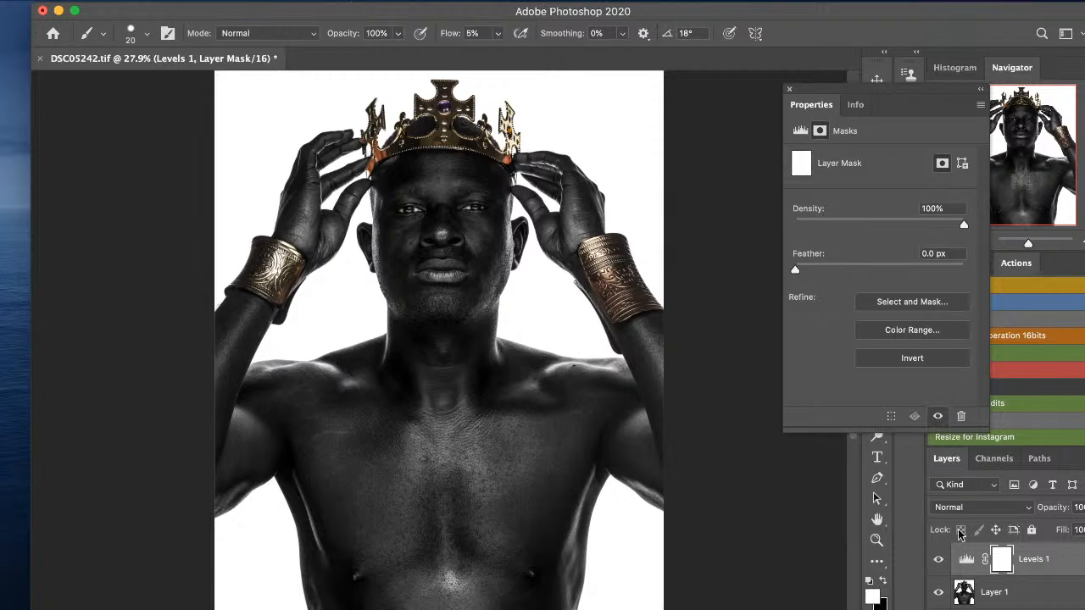
left_click(967, 560)
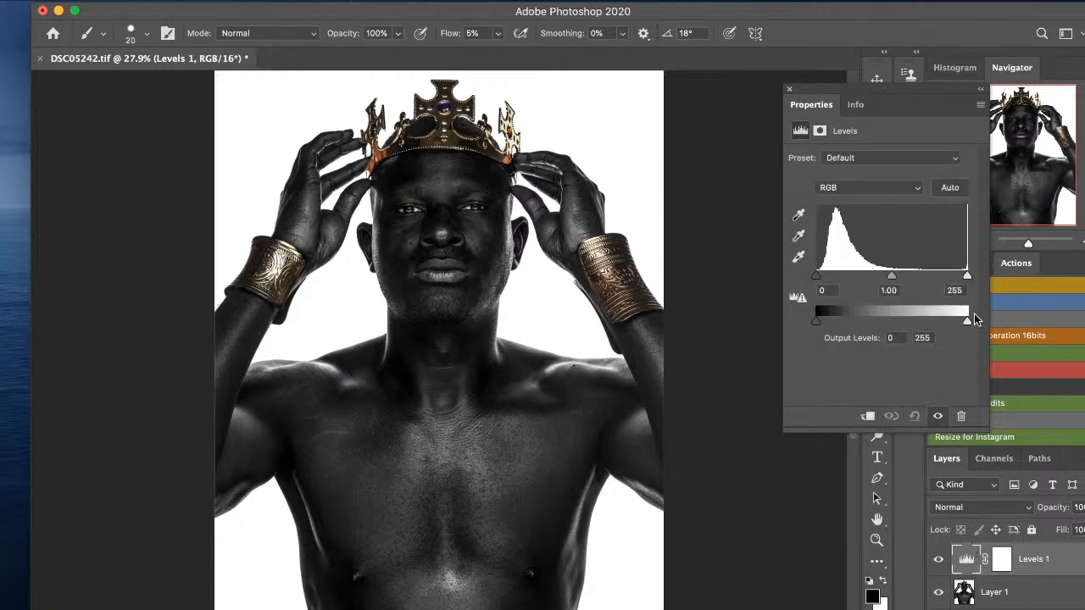
left_click_drag(967, 321, 965, 321)
mouse_move(965, 321)
left_mouse_down()
mouse_move(945, 321)
mouse_move(956, 321)
left_mouse_up()
left_click(939, 560)
left_click(938, 559)
left_click(939, 559)
left_click(938, 559)
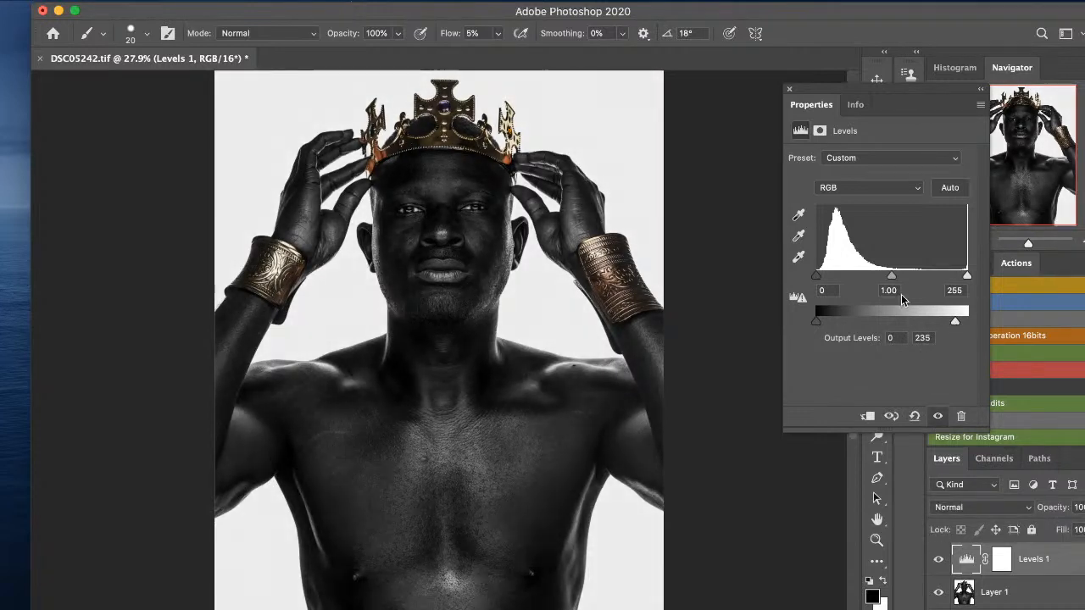
left_click(789, 89)
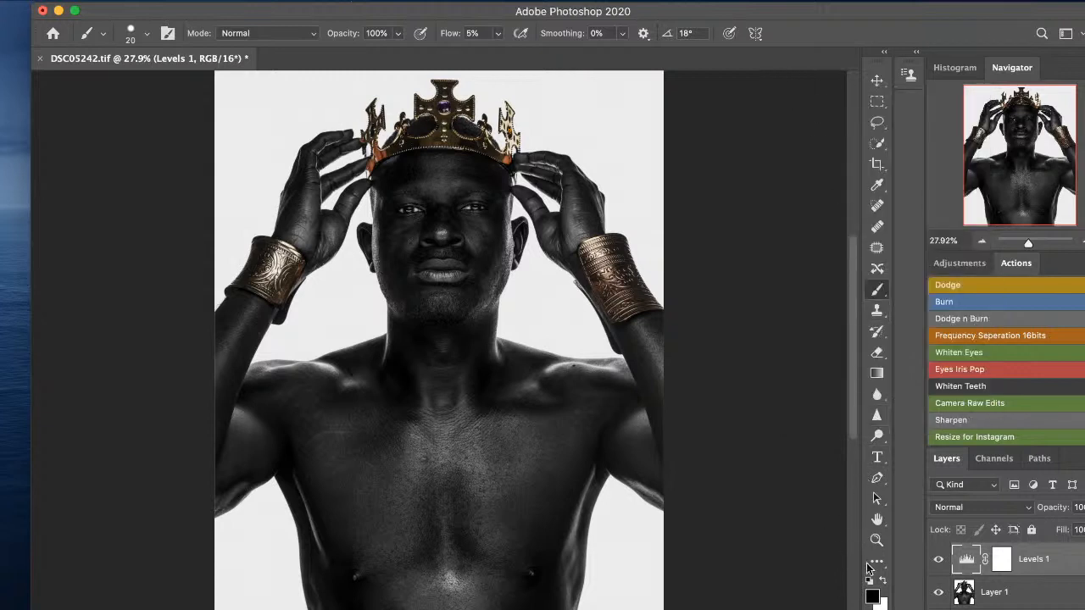
key("super+s")
left_click(775, 221)
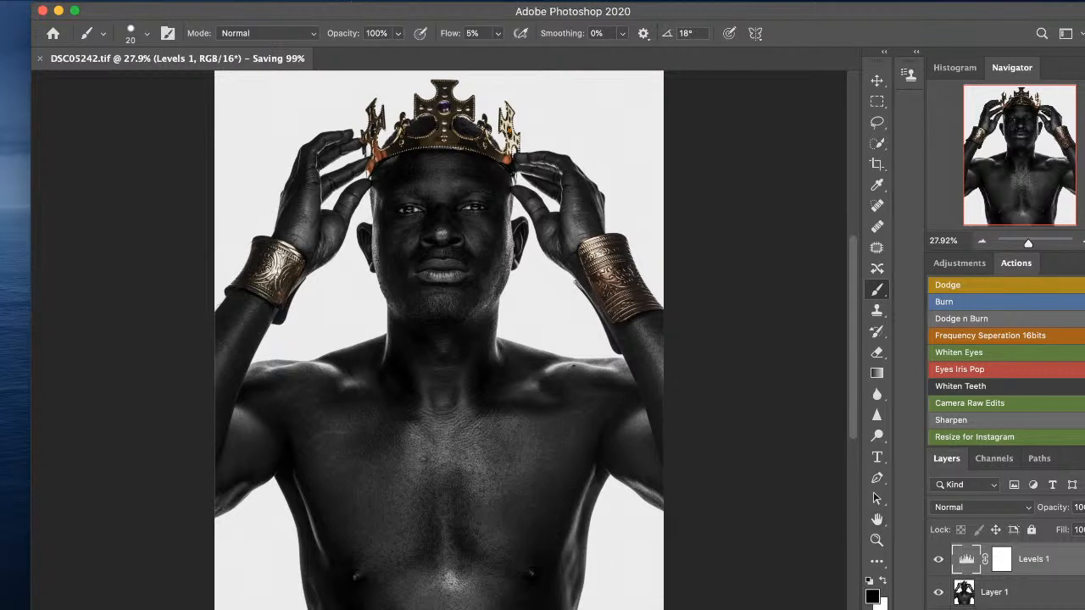
Add a Color Balance adjustment layer, set the midtones Cyan–Red value to +3, and compare it off and on.
left_click(1046, 609)
left_click(1046, 608)
left_click(1046, 608)
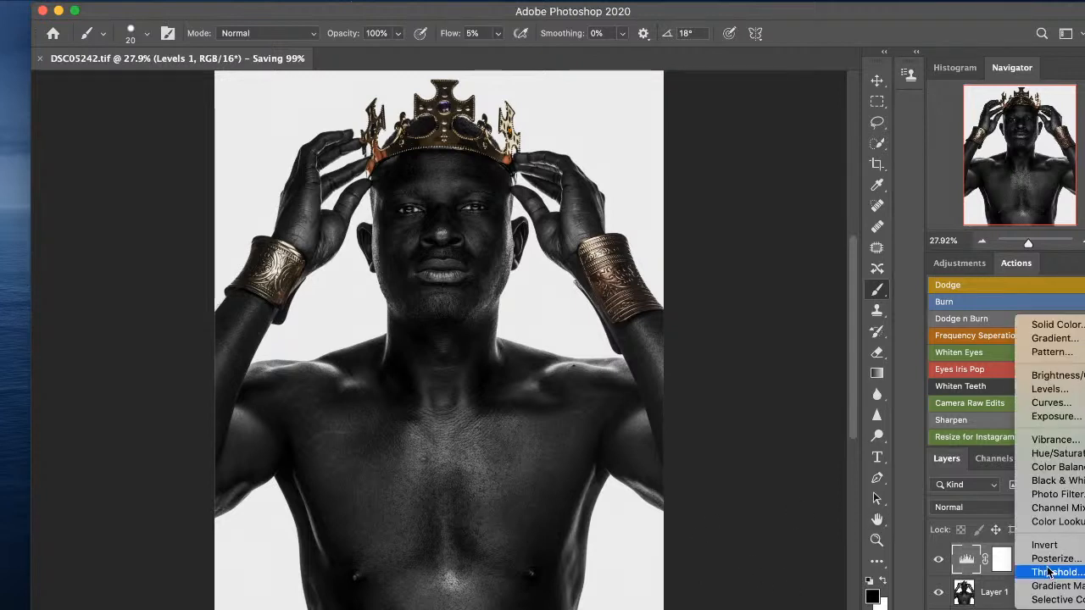
left_click(1056, 468)
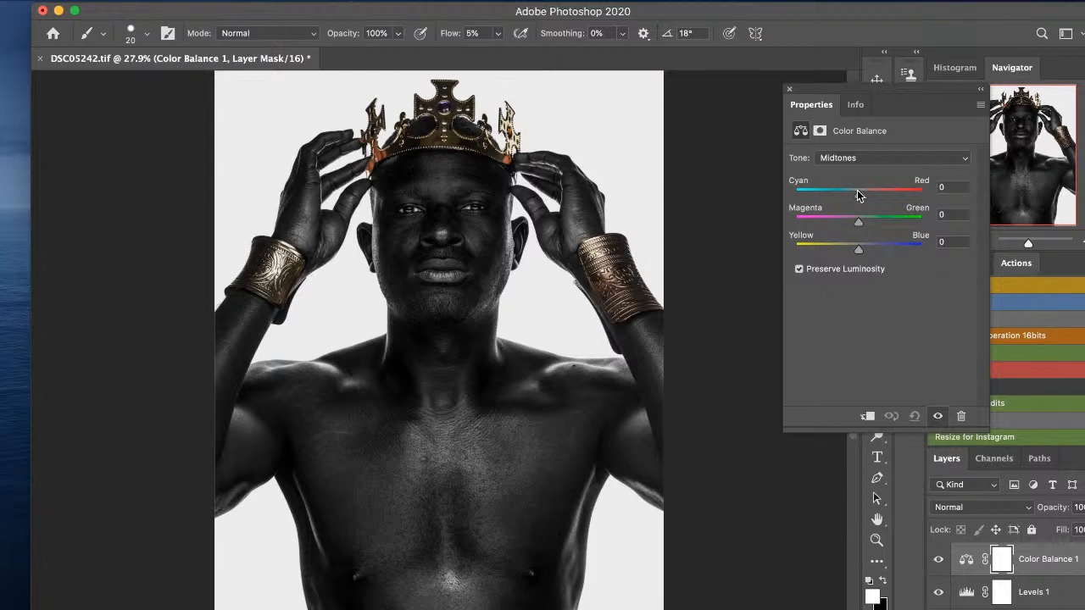
mouse_move(859, 255)
left_mouse_down()
mouse_move(874, 257)
mouse_move(848, 252)
mouse_move(861, 255)
left_mouse_up()
left_click(948, 244)
type("0")
left_click_drag(860, 194, 861, 194)
left_click(938, 560)
left_click(940, 559)
left_click(939, 559)
left_click(939, 560)
left_click(940, 561)
left_click(939, 560)
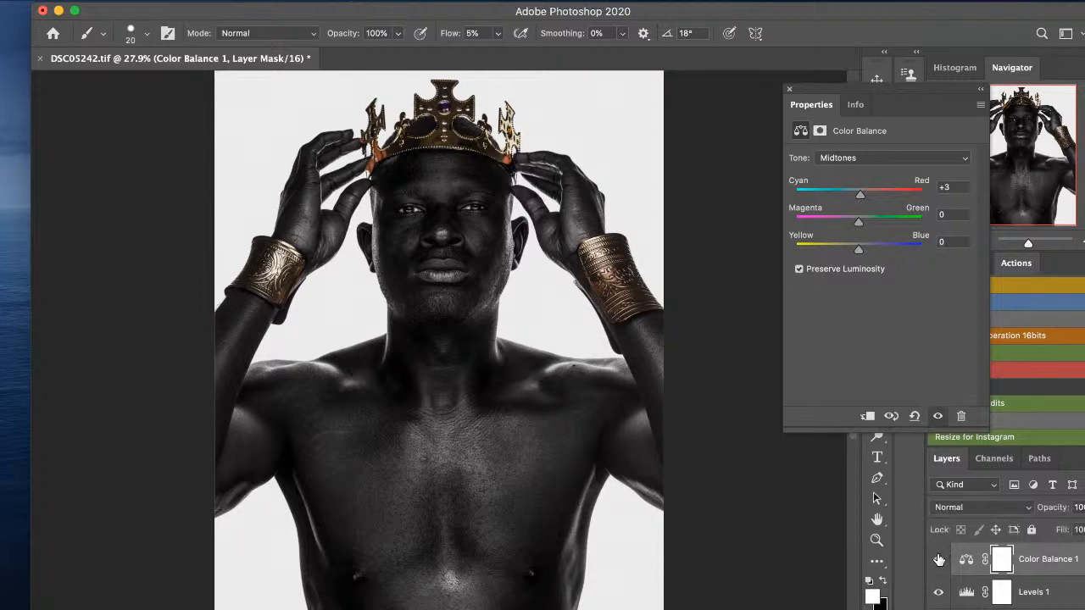
Set the Color Balance highlights Yellow–Blue value to -5 and compare the layer off and on.
left_click(861, 157)
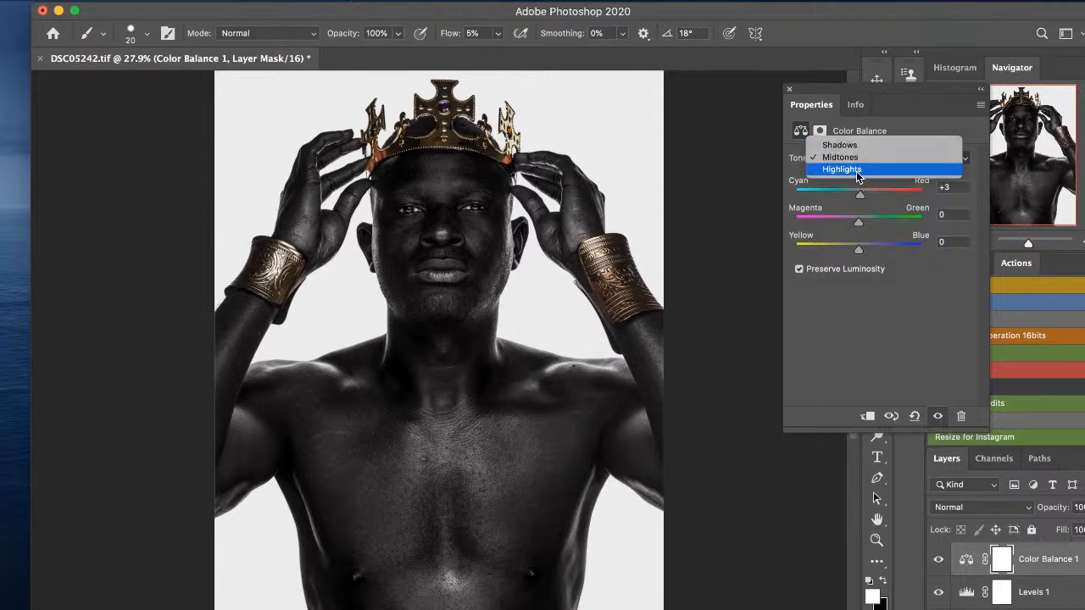
left_click(857, 170)
mouse_move(860, 250)
left_mouse_down()
mouse_move(871, 248)
mouse_move(854, 251)
left_mouse_up()
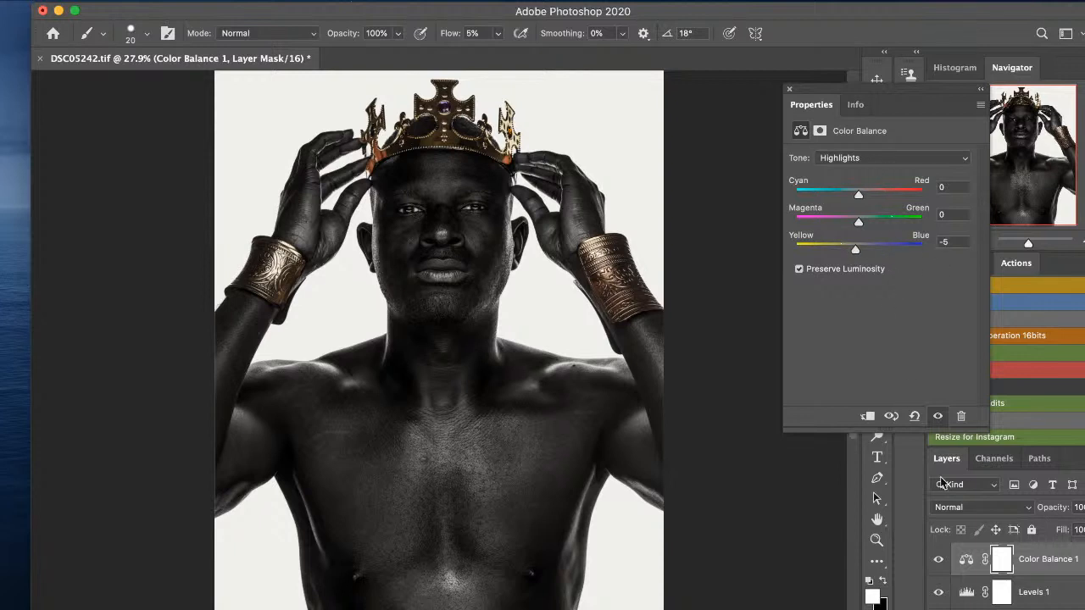
left_click(938, 560)
left_click(939, 558)
left_click(939, 559)
left_click(939, 559)
Try shifting the Color Balance shadows towards yellow, and reset that value to 0.
left_click(866, 160)
left_click(855, 134)
left_click_drag(860, 247, 857, 245)
double_click(945, 243)
type("0")
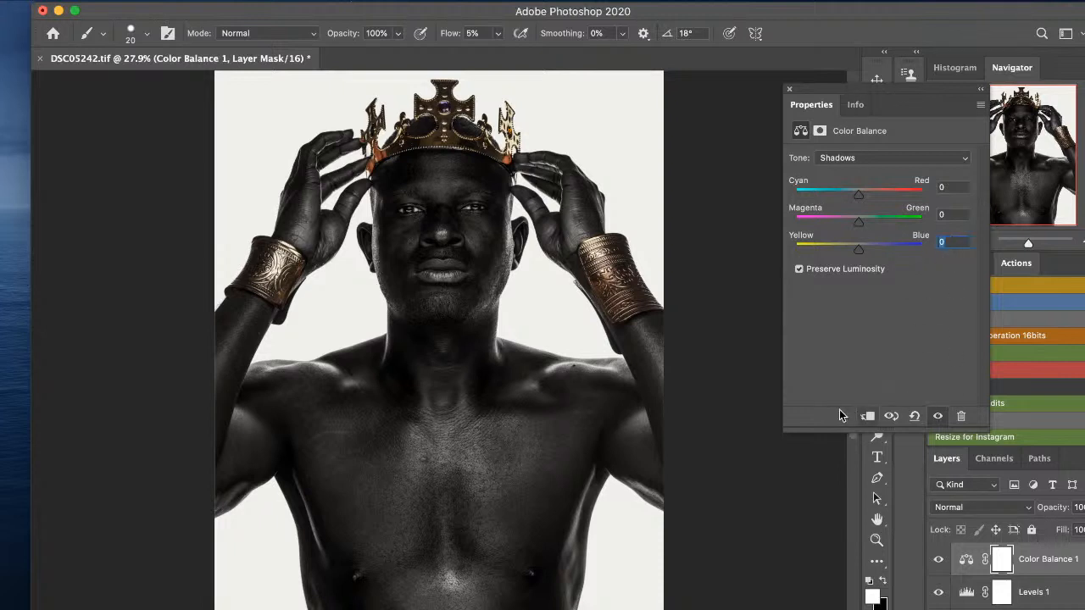
left_click(788, 91)
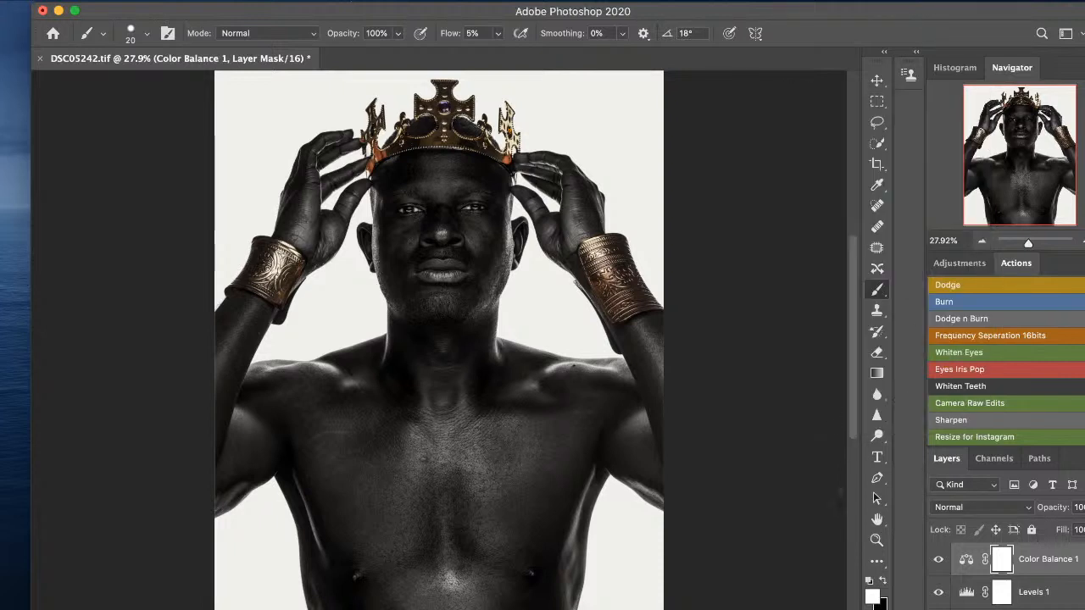
Add a Brightness/Contrast adjustment layer with the contrast set to 10.
left_click(1021, 608)
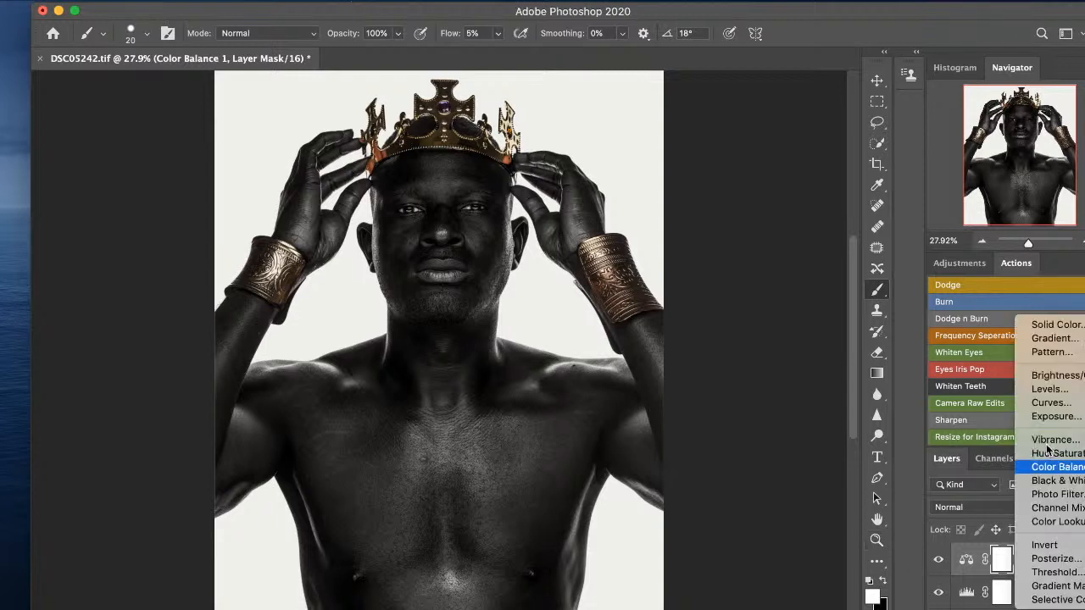
left_click(1048, 377)
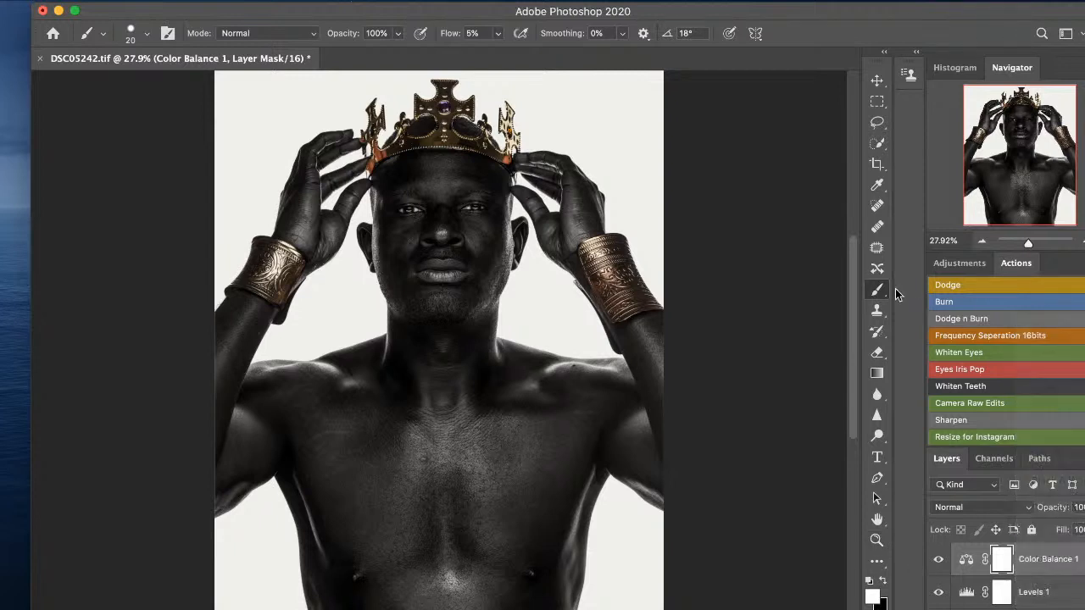
left_click_drag(881, 235, 888, 233)
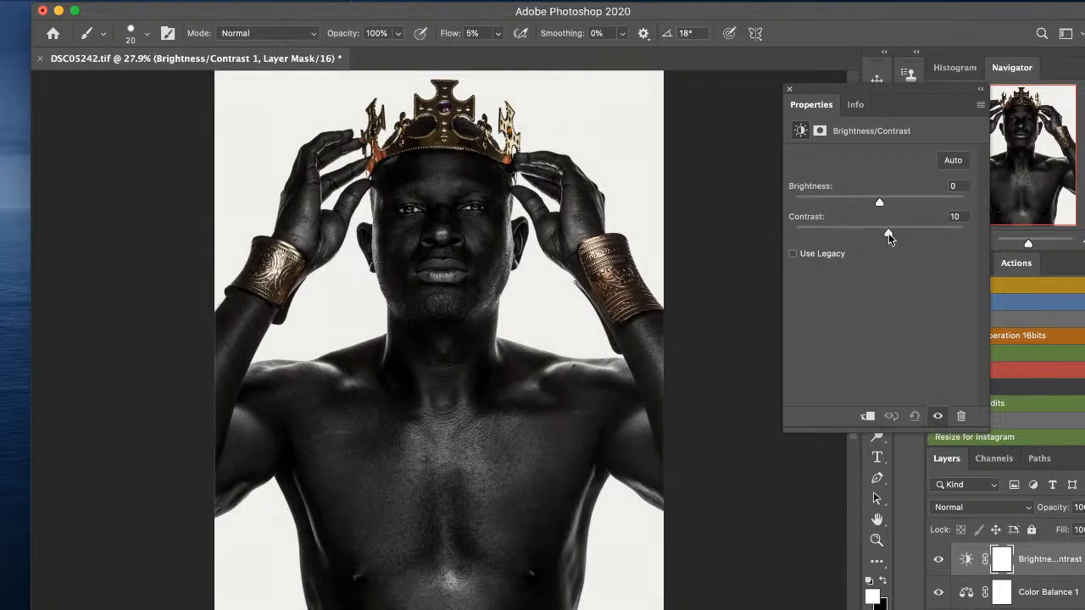
Compare the image with the Brightness/Contrast layer off and on.
left_click(790, 89)
left_click(937, 559)
left_click(937, 559)
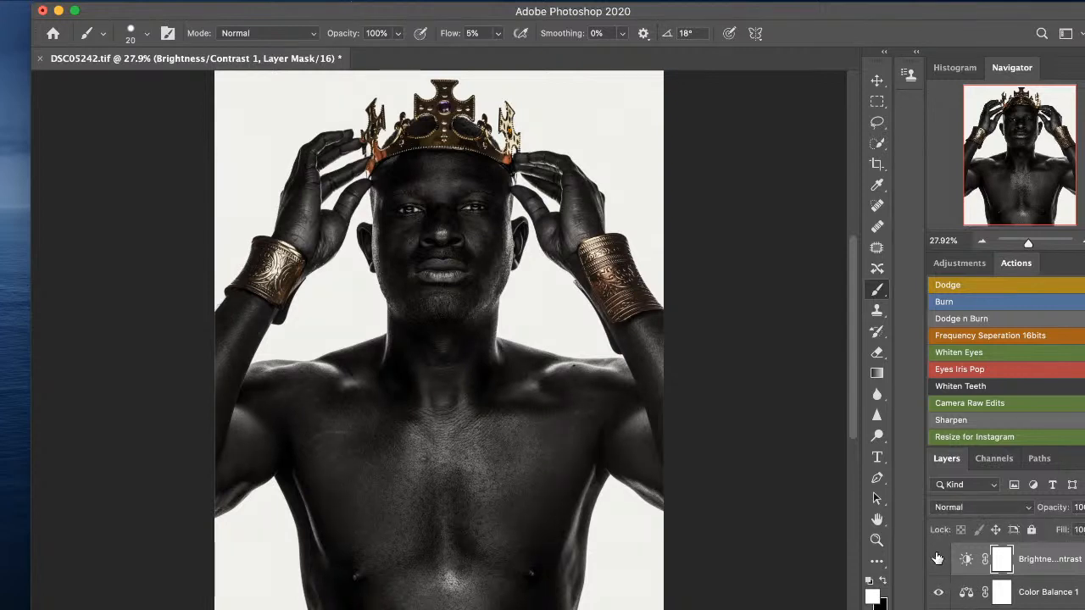
left_click(937, 559)
left_click(937, 560)
Run the Dodge n Burn action, expand its DnB group, and set the brush to 1% flow and 0% hardness.
left_click(945, 317)
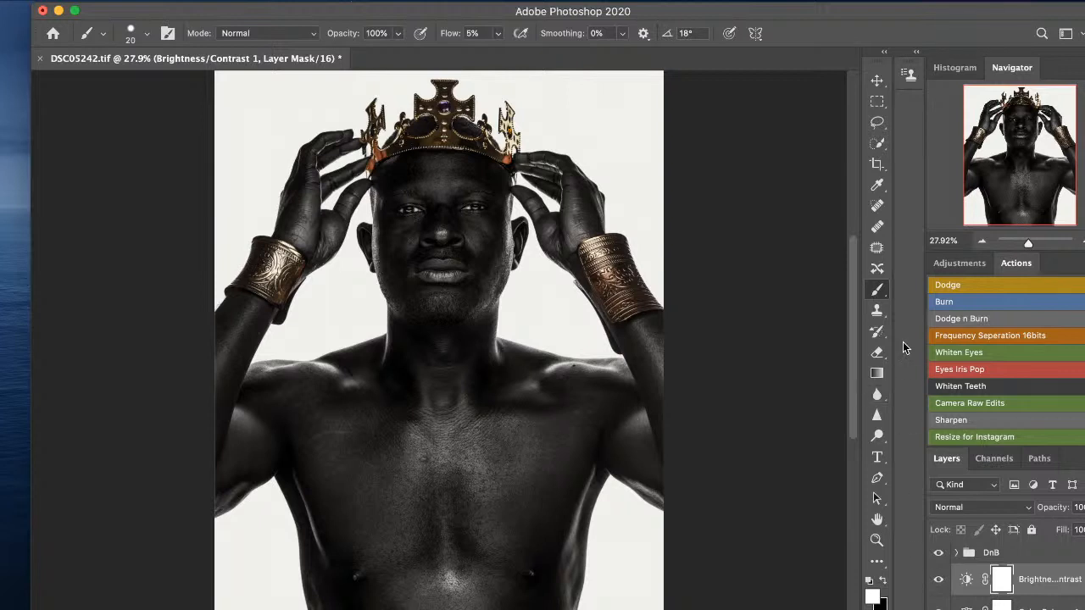
left_click(956, 553)
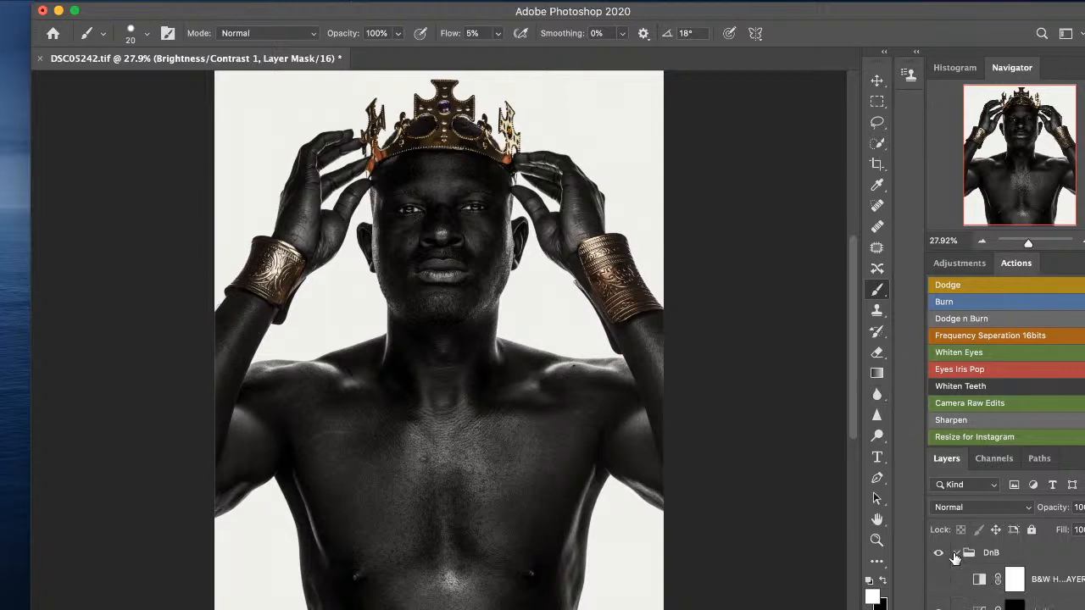
left_click(467, 33)
left_click(147, 33)
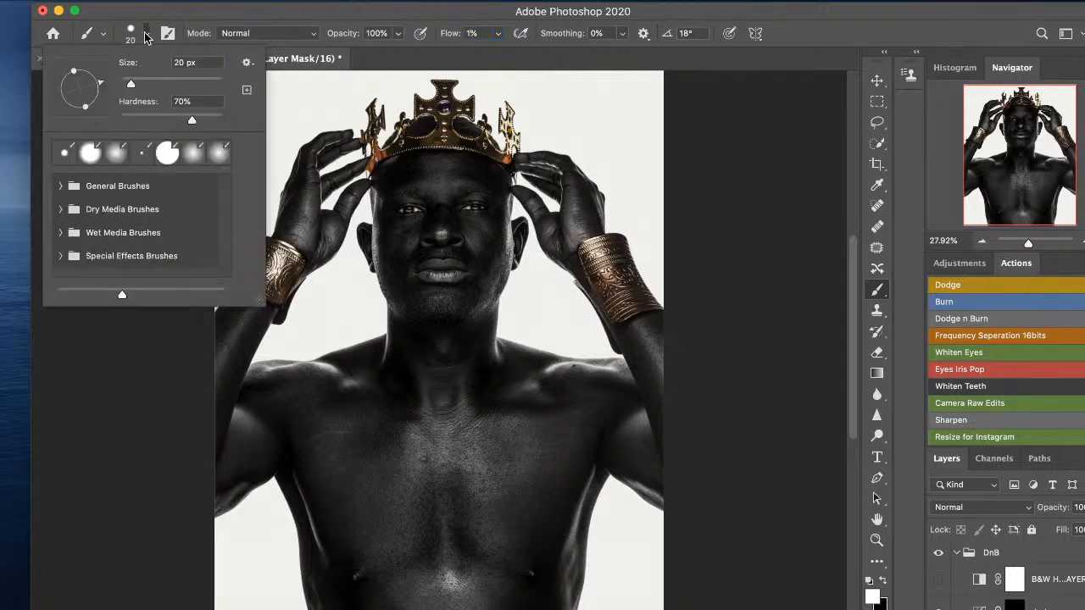
left_click_drag(188, 119, 108, 118)
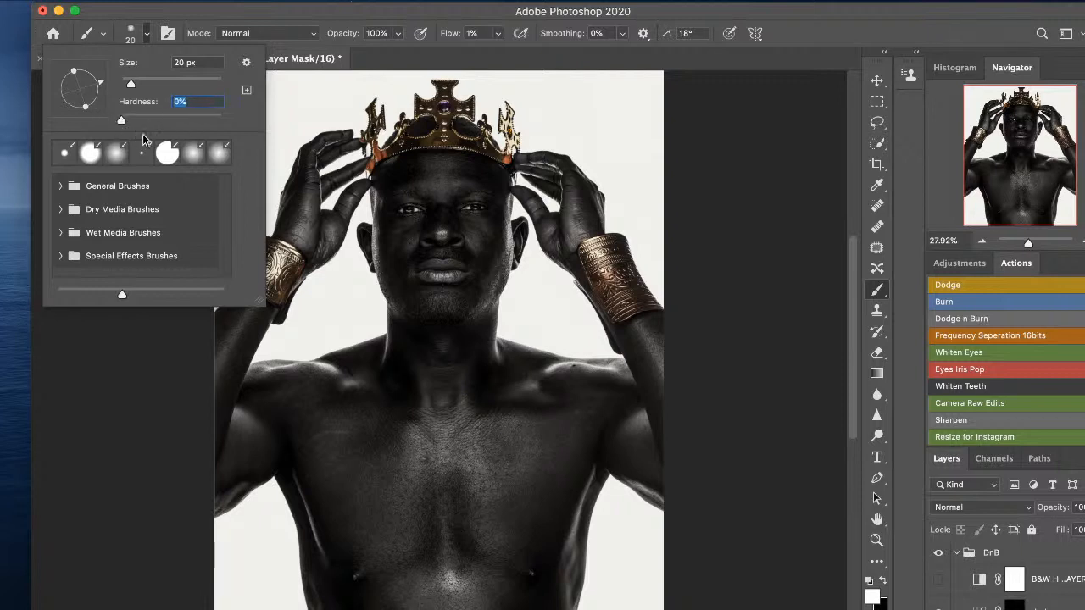
key("Return")
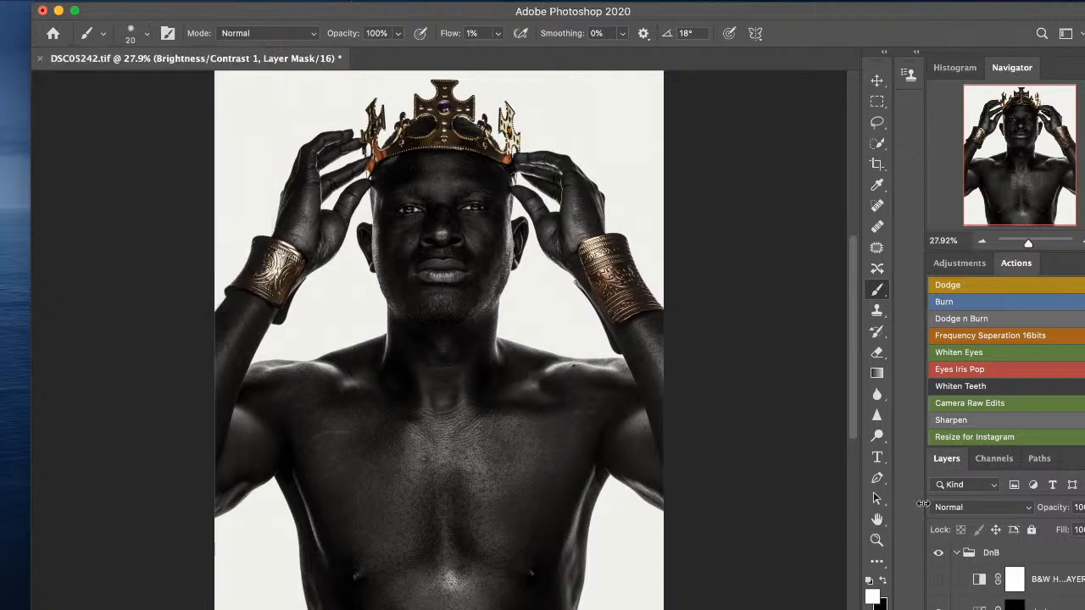
left_click(956, 552)
scroll(1000, 568, "down", 2)
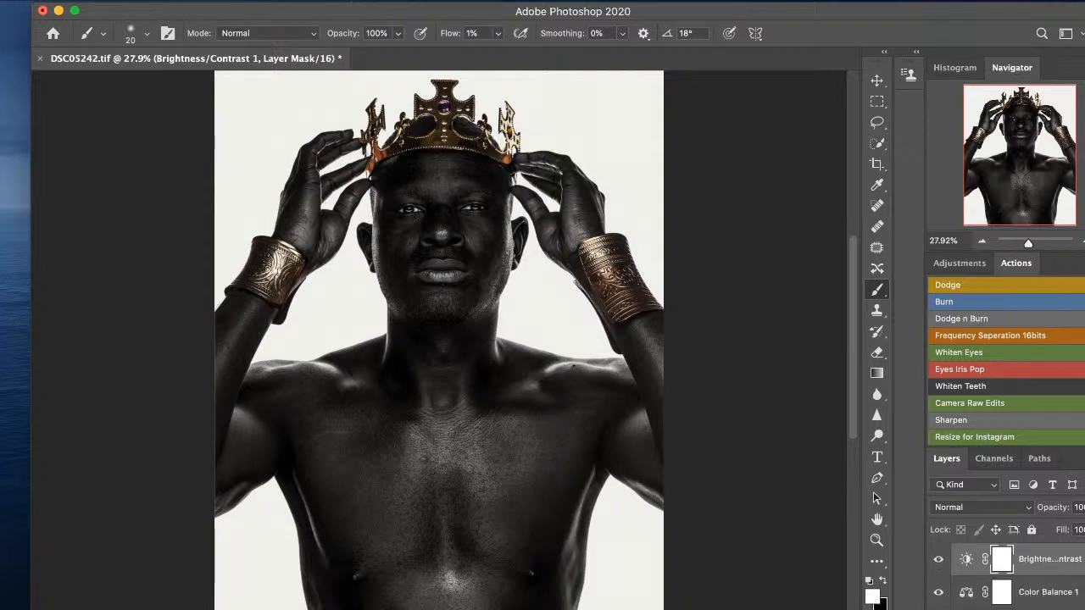
left_click(962, 571)
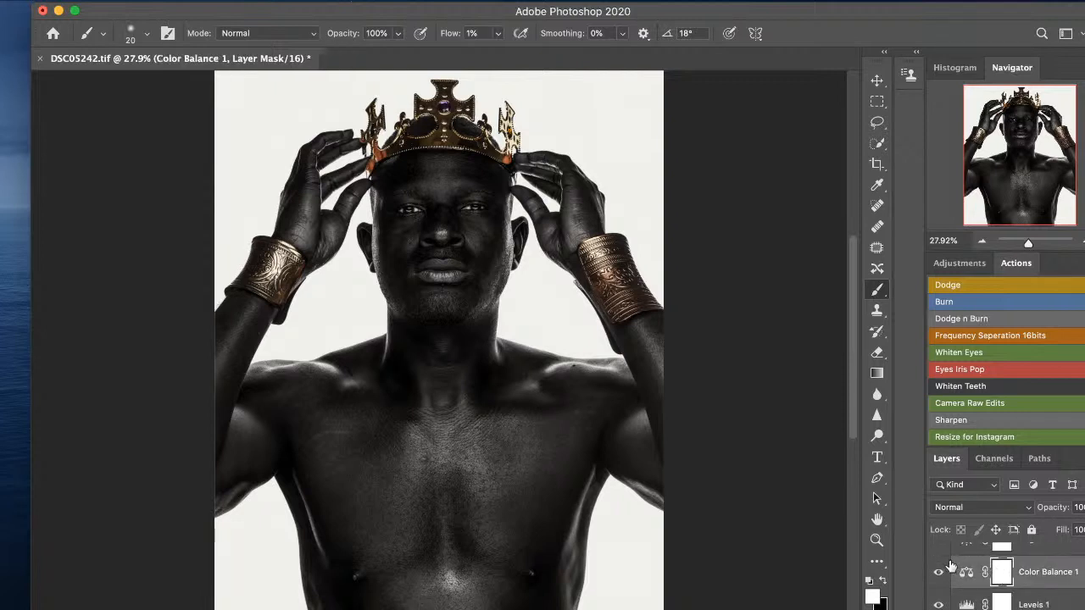
scroll(962, 571, "up", 2)
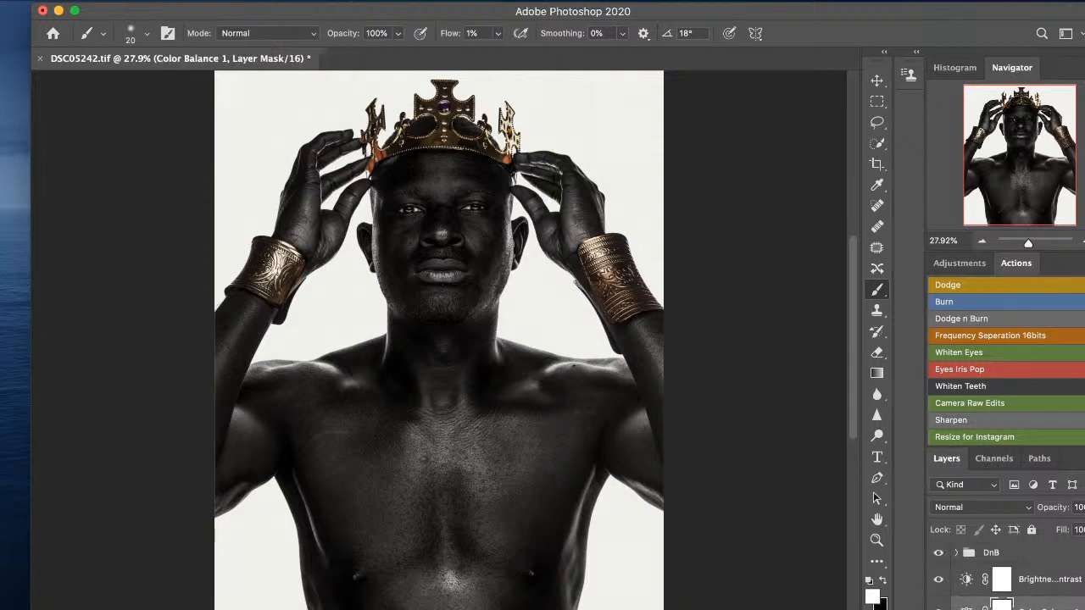
Brighten the body's highlights by painting white on the dodge layer's mask with the soft brush, varying its size up to about 150 px.
left_click(957, 553)
left_click(1014, 604)
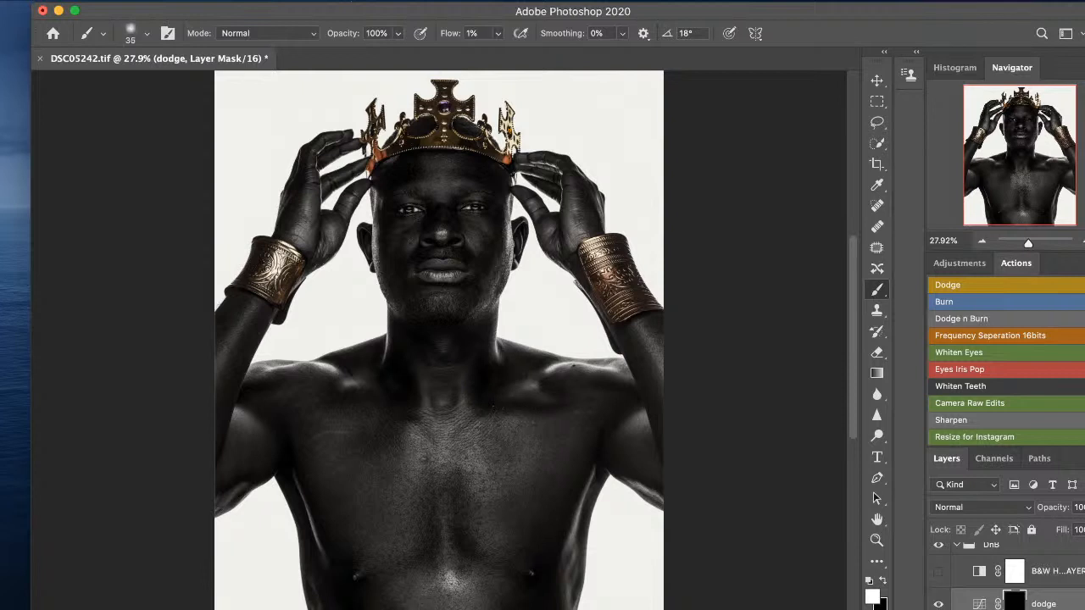
key("bracketright")
key("bracketright")
key("bracketright")
key("bracketright")
key("bracketright")
key("bracketright")
key("bracketright")
key("bracketleft")
key("bracketleft")
key("bracketleft")
key("bracketleft")
key("bracketleft")
key("bracketleft")
key("bracketleft")
key("bracketright")
key("bracketright")
Deepen the body's shadows by painting white on the burn layer's mask with a soft brush of about 125 px, and save the file.
scroll(993, 600, "down", 1)
left_click(994, 600)
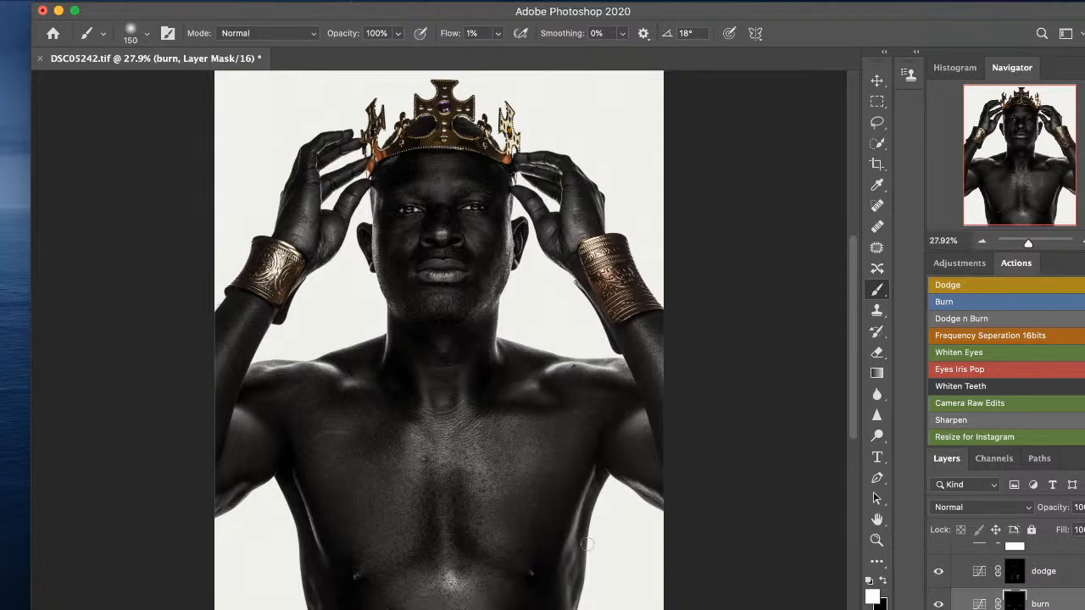
key("bracketleft")
key("bracketleft")
key("bracketleft")
key("bracketright")
key("bracketright")
key("bracketright")
key("super+s")
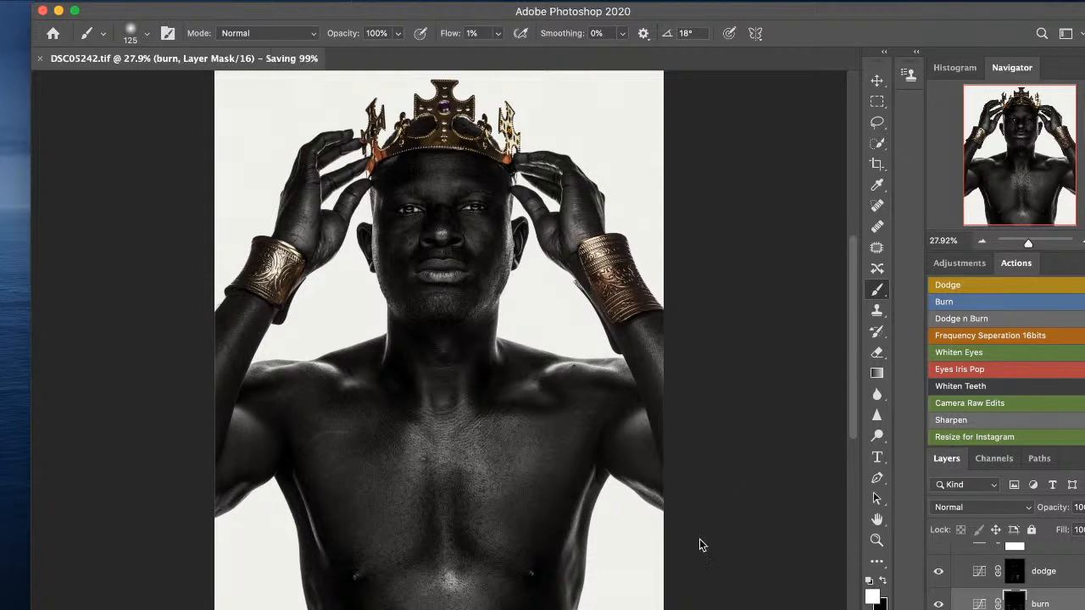
Resize the image to 1080 × 1350 px, fit it to the view, and save the file.
key("super+alt+i")
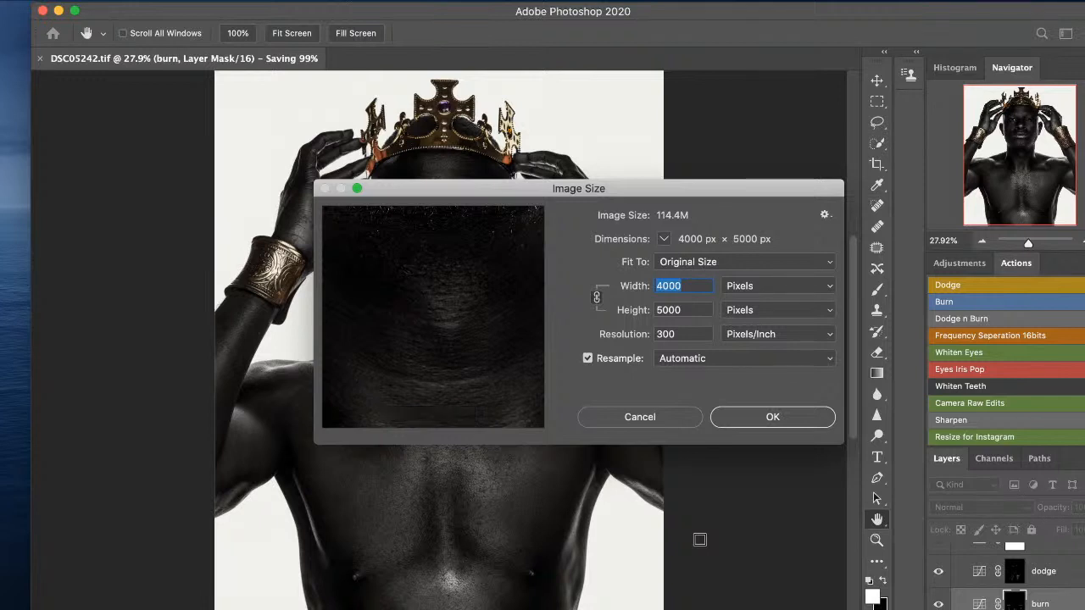
type("10")
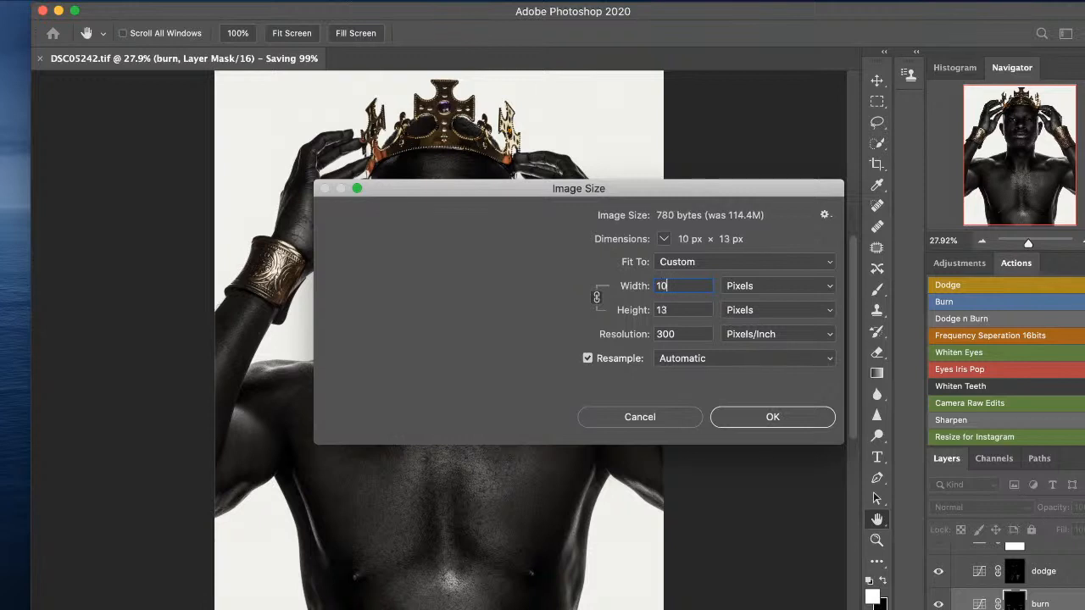
type("80")
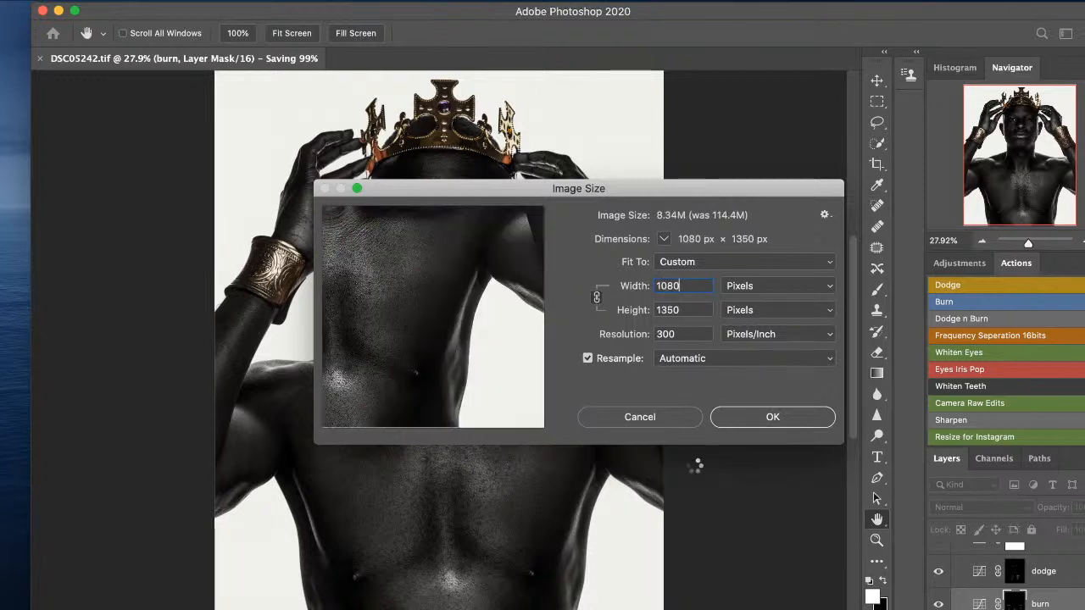
left_click(725, 415)
key("super+0")
key("super+s")
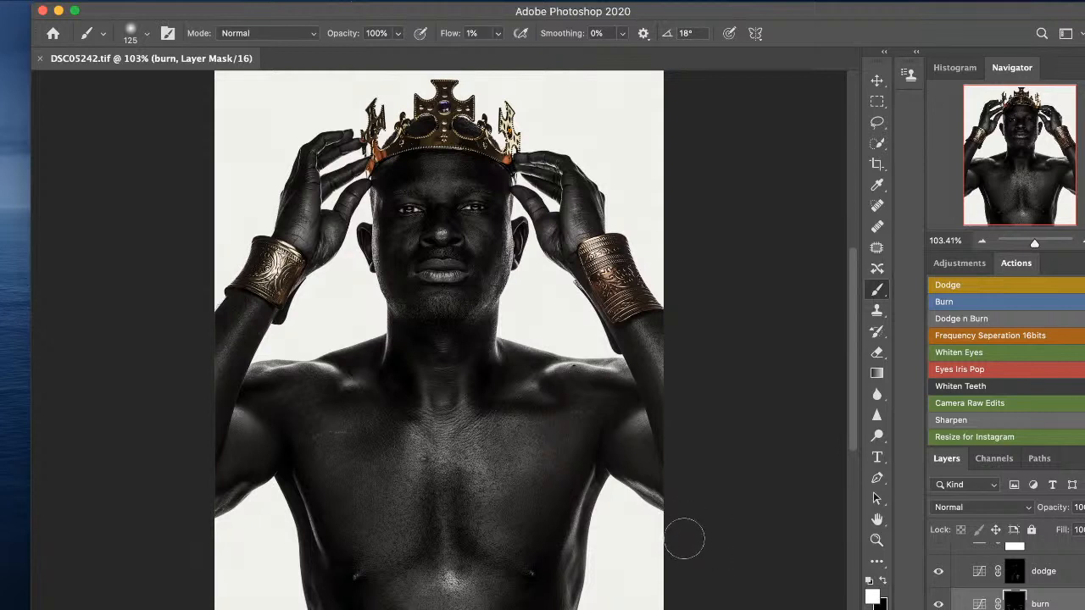
Collapse the DnB group and compare the original photo in Layer 0 alone with the full edit.
scroll(1026, 585, "up", 3)
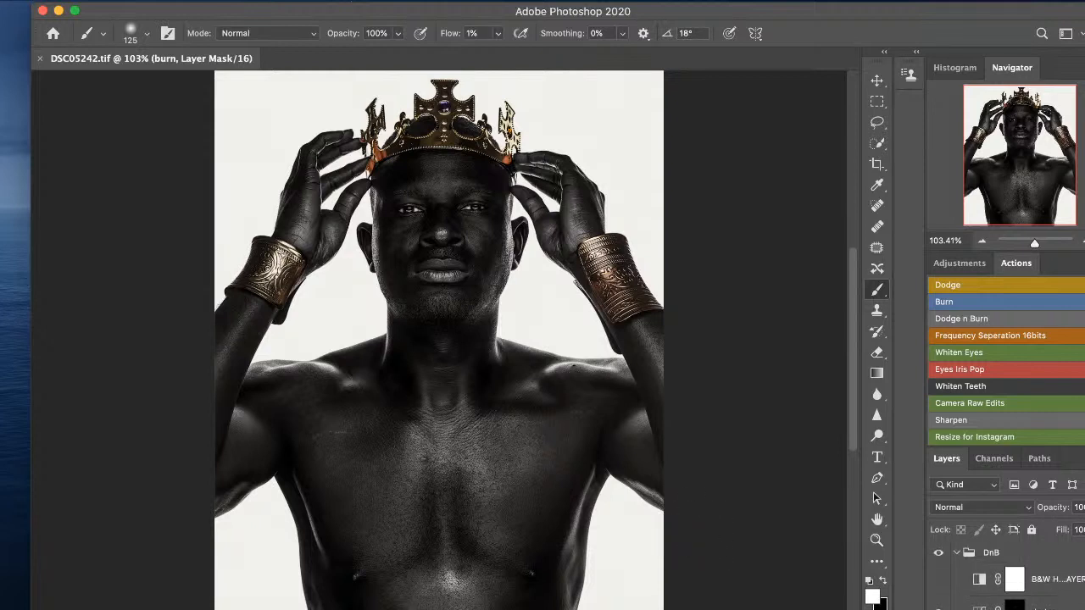
left_click(956, 554)
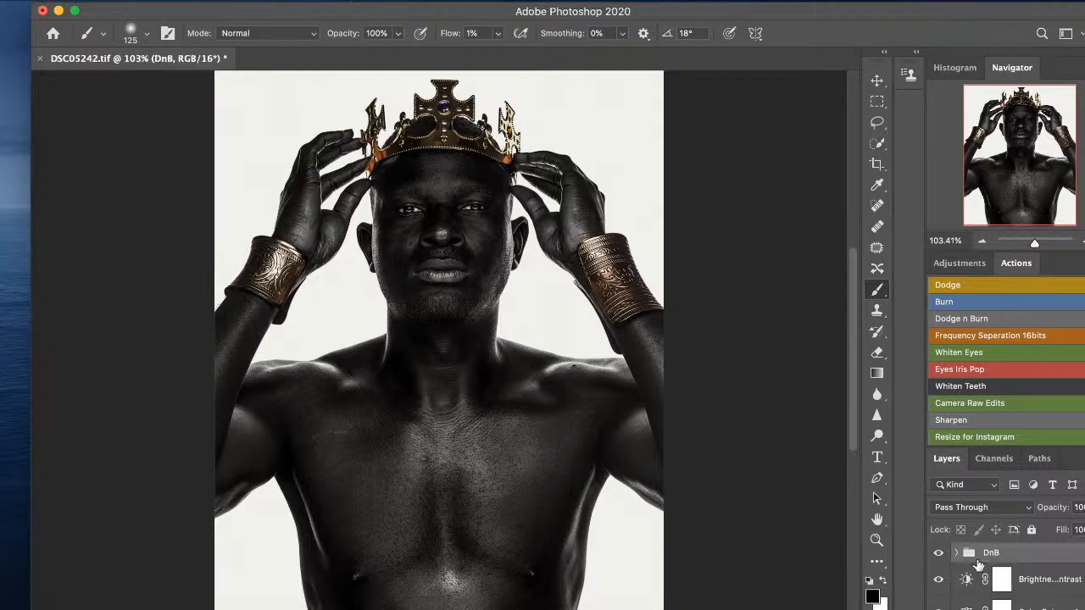
scroll(1017, 580, "down", 5)
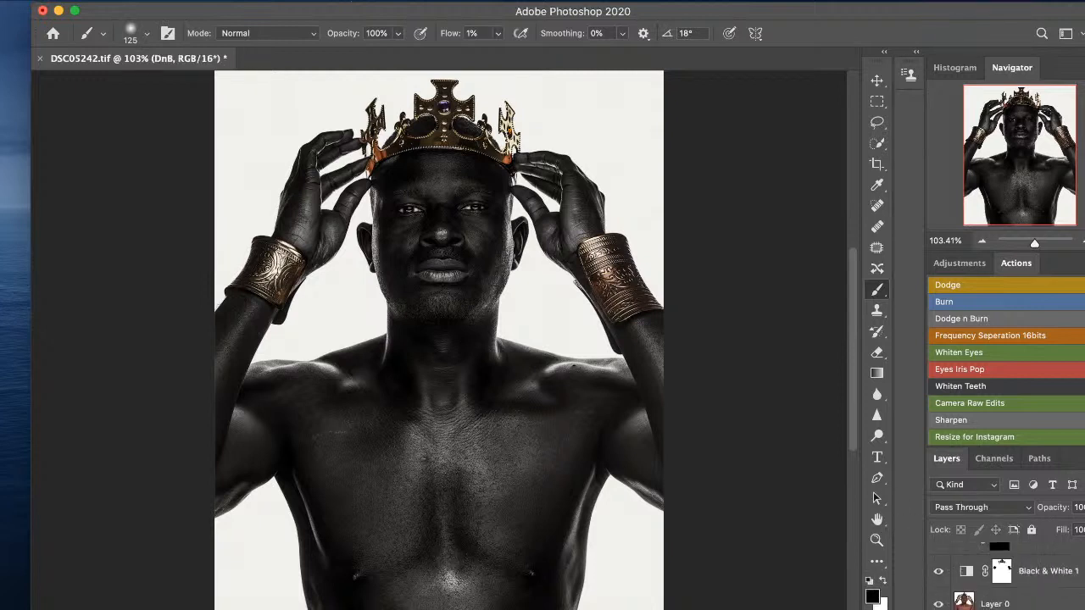
left_click(939, 603, "alt")
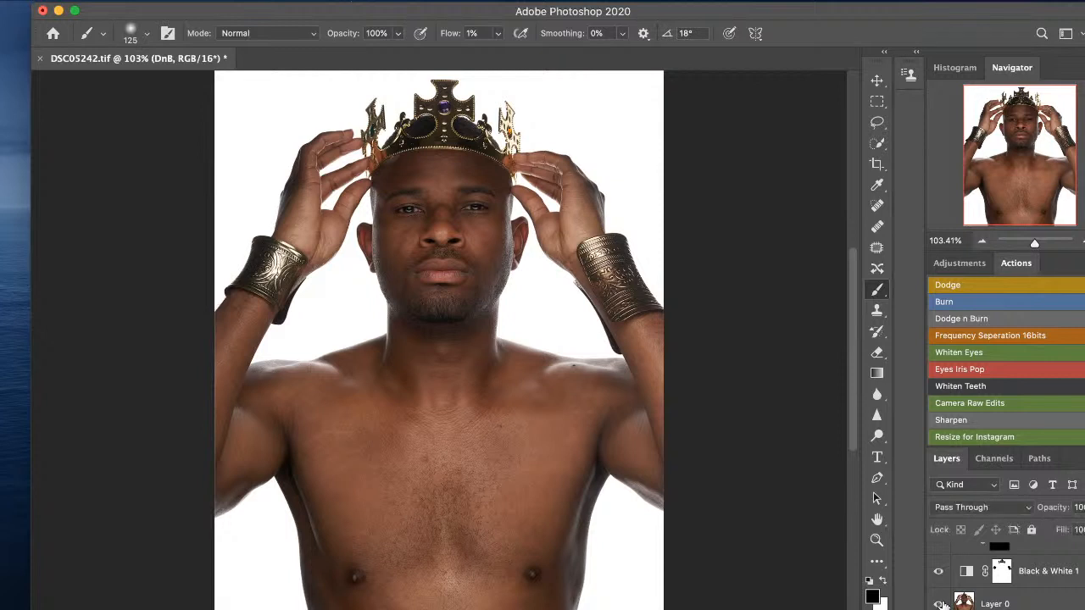
left_click(938, 603, "alt")
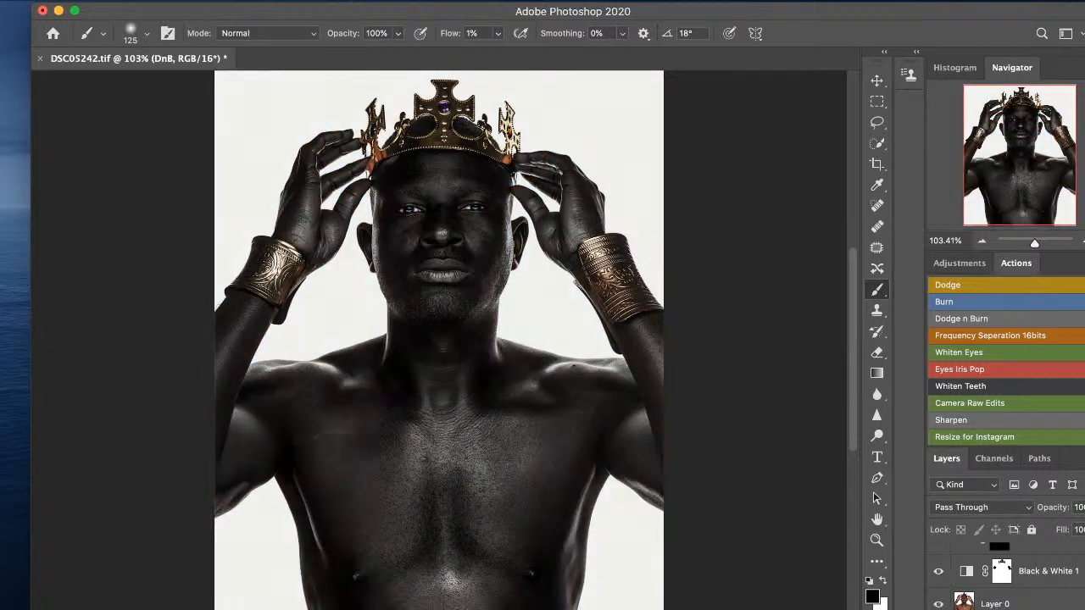
scroll(1000, 568, "up", 5)
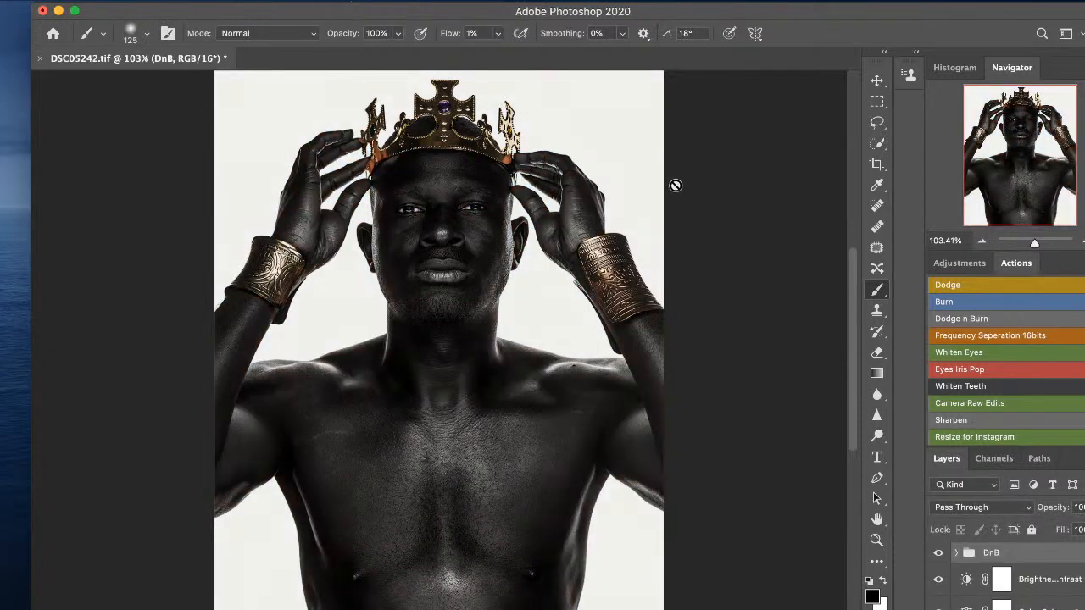
Add a Levels adjustment layer above the DnB group with the white output level set to 215.
left_click(1019, 608)
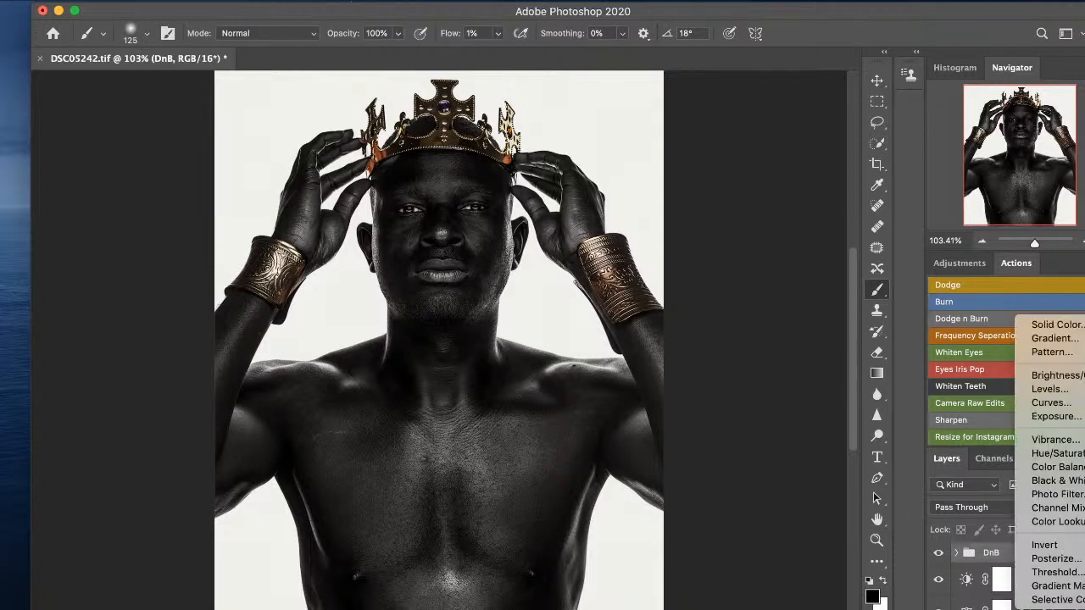
left_click(1048, 389)
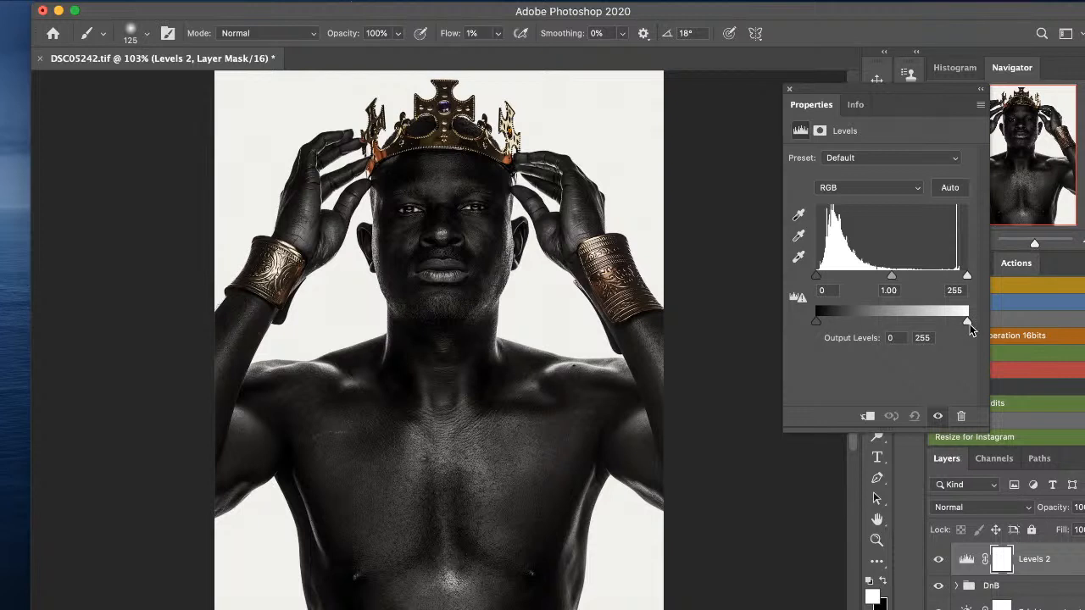
mouse_move(963, 322)
left_mouse_down()
mouse_move(948, 318)
mouse_move(979, 319)
mouse_move(930, 318)
mouse_move(969, 318)
mouse_move(941, 319)
mouse_move(949, 311)
mouse_move(941, 322)
left_mouse_up()
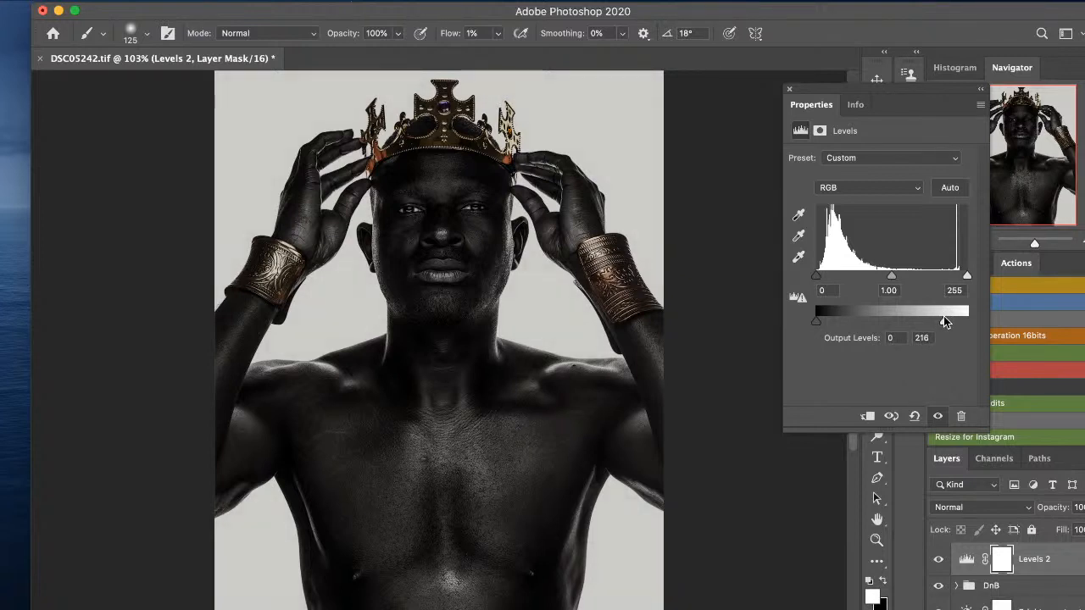
left_click_drag(946, 322, 947, 321)
left_click(928, 339)
type("215")
left_click(789, 89)
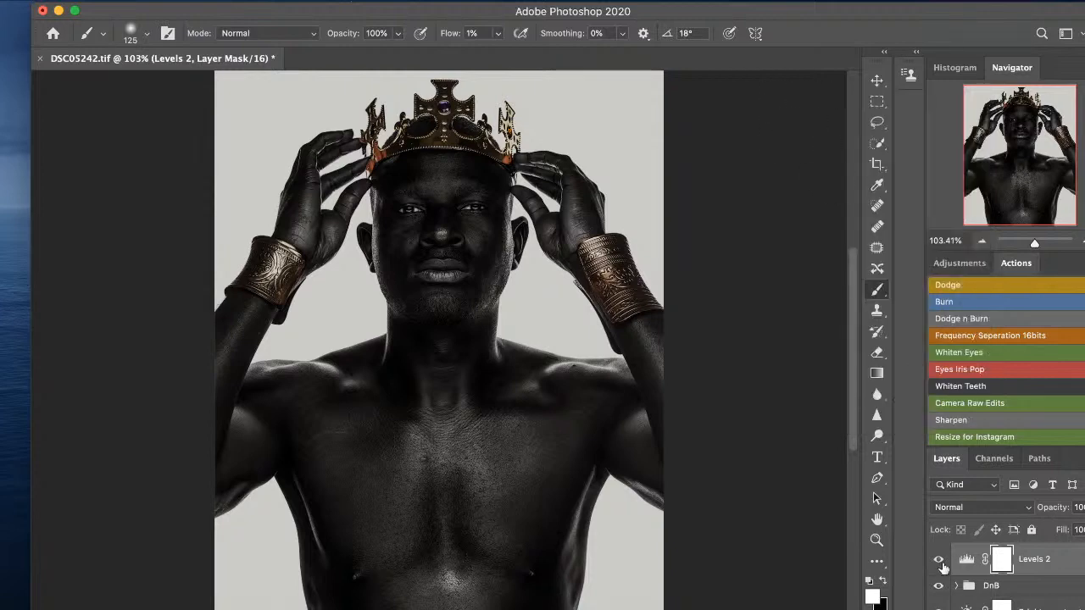
Compare the image repeatedly with the new Levels layer off and on.
left_click(939, 561)
left_click(938, 561)
left_click(939, 561)
left_click(938, 562)
left_click(938, 561)
left_click(938, 561)
left_click(939, 561)
left_click(938, 561)
left_click(938, 561)
left_click(939, 561)
double_click(1075, 559)
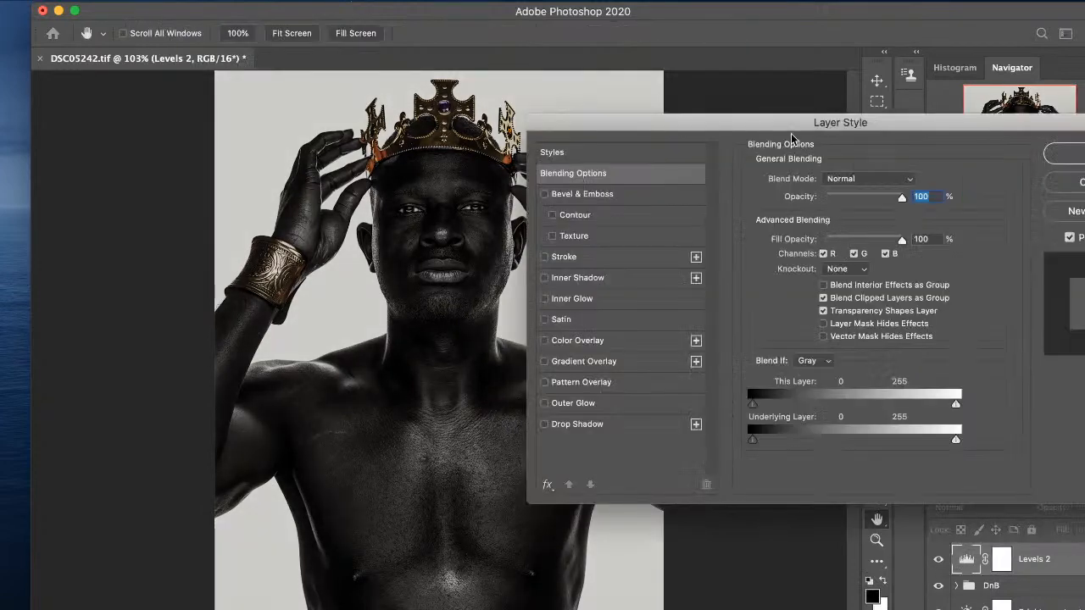
left_click_drag(762, 121, 852, 95)
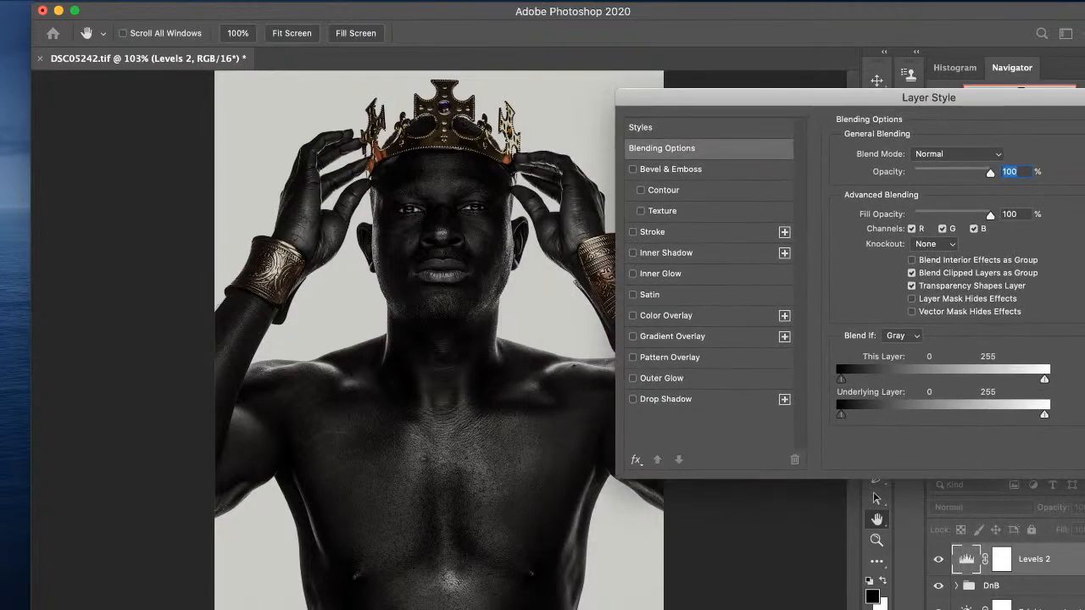
left_click_drag(916, 106, 774, 97)
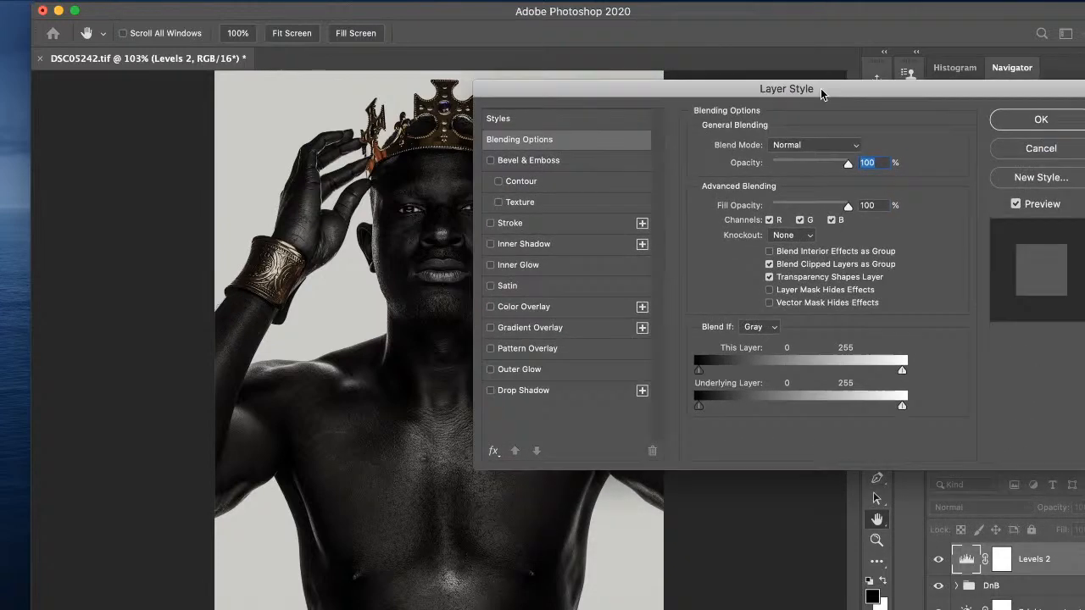
left_click(1039, 149)
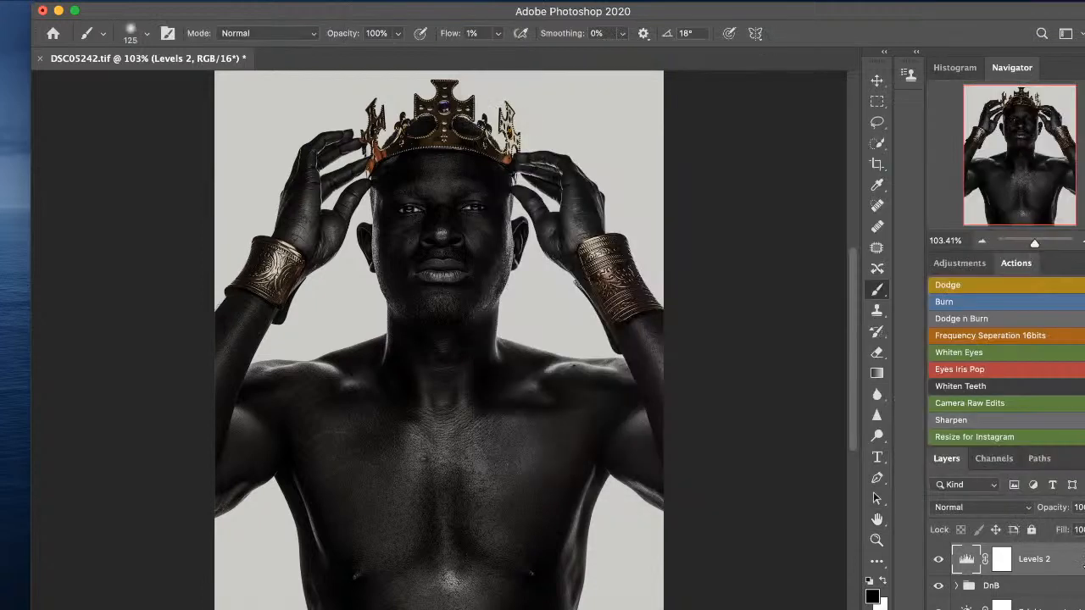
double_click(1083, 560)
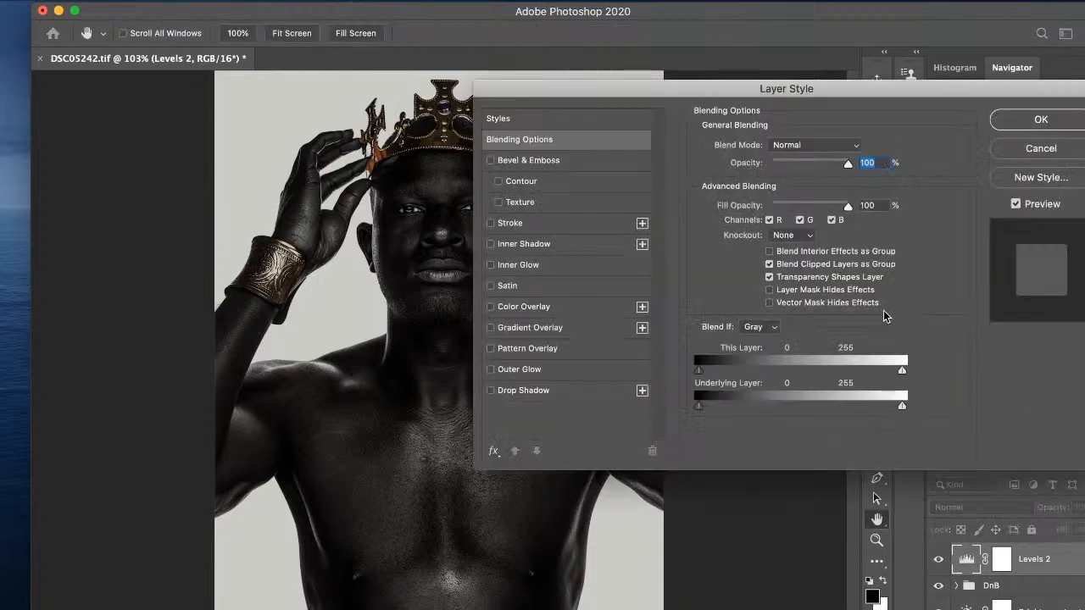
left_click(1017, 152)
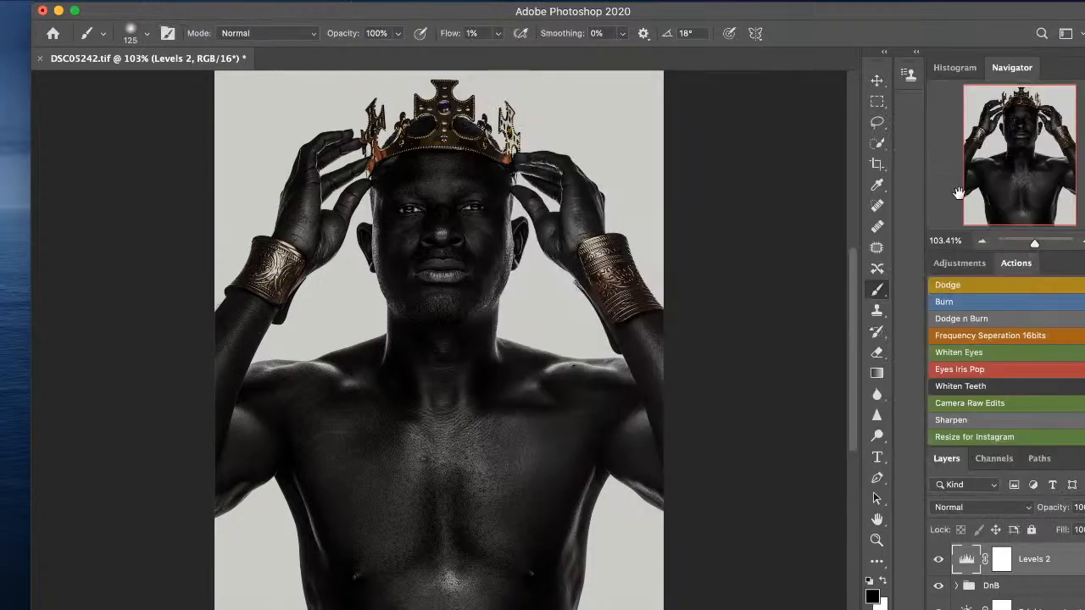
Limit the Levels 2 layer with Blend If by splitting the underlying layer's black slider at 167 / 185, and save the file.
right_click(1080, 561)
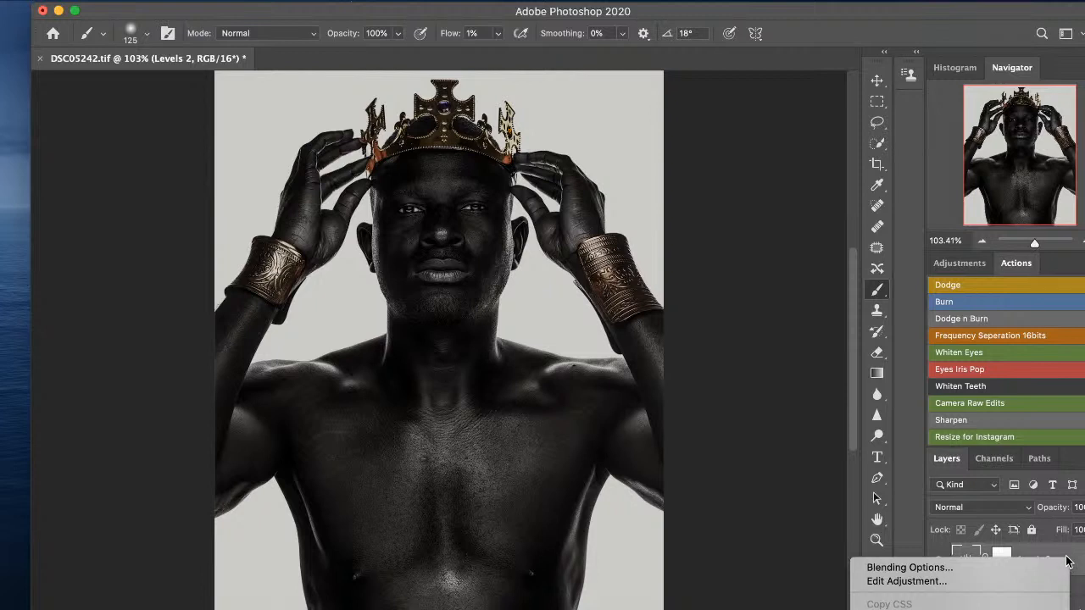
left_click(896, 567)
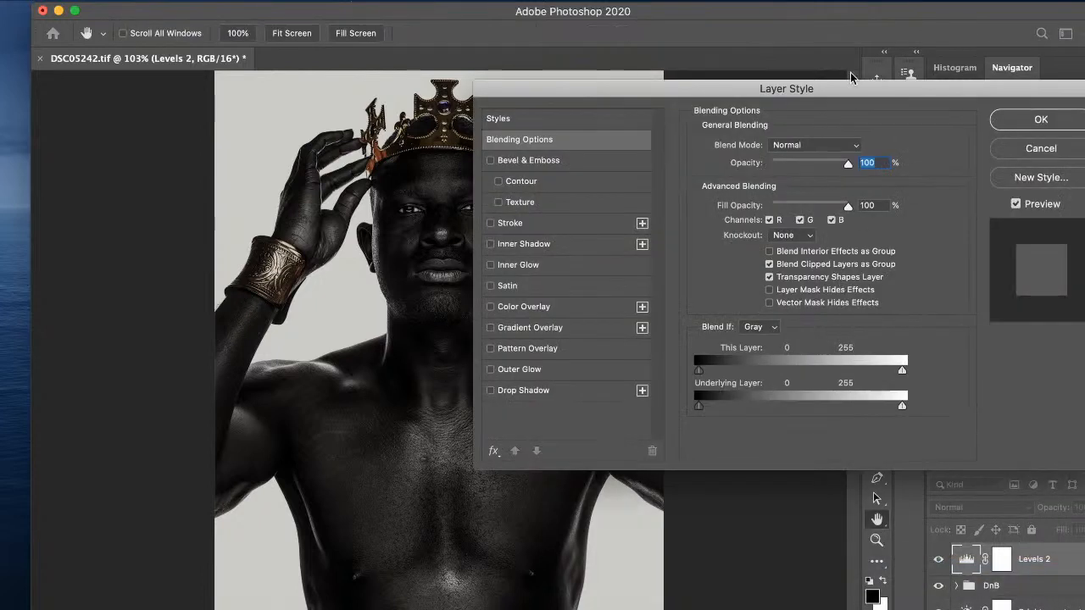
left_click_drag(848, 92, 1056, 87)
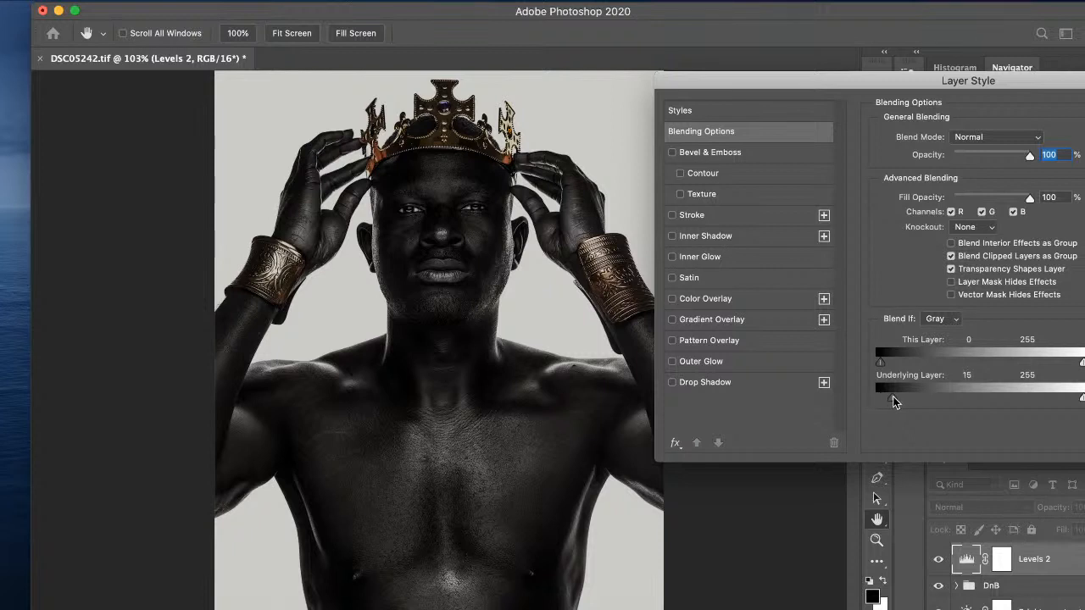
left_click_drag(916, 404, 1032, 402)
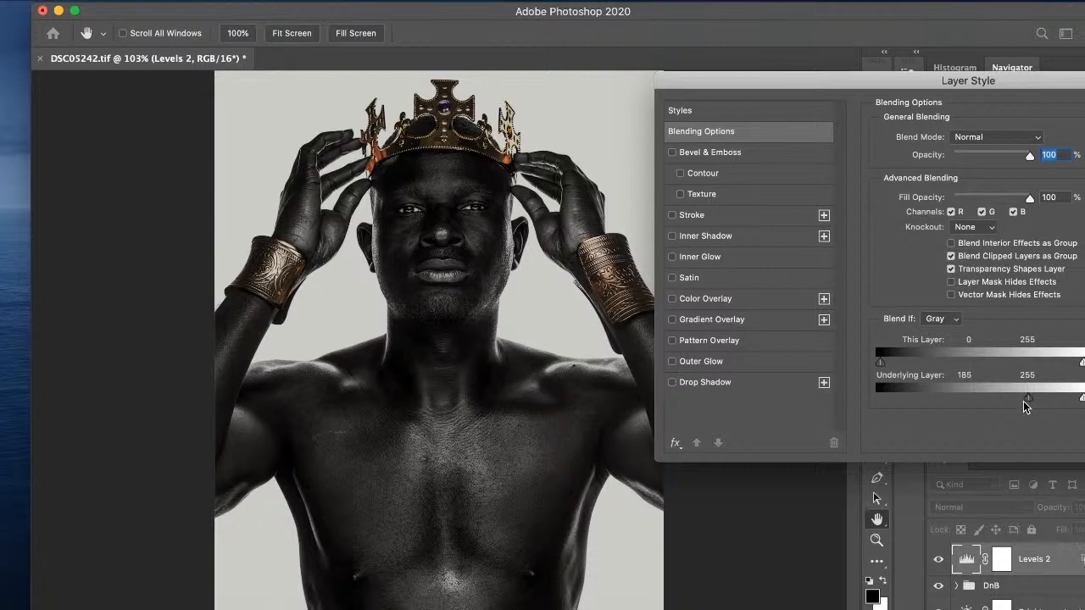
left_click_drag(1025, 400, 1019, 395)
left_click_drag(924, 76, 834, 96)
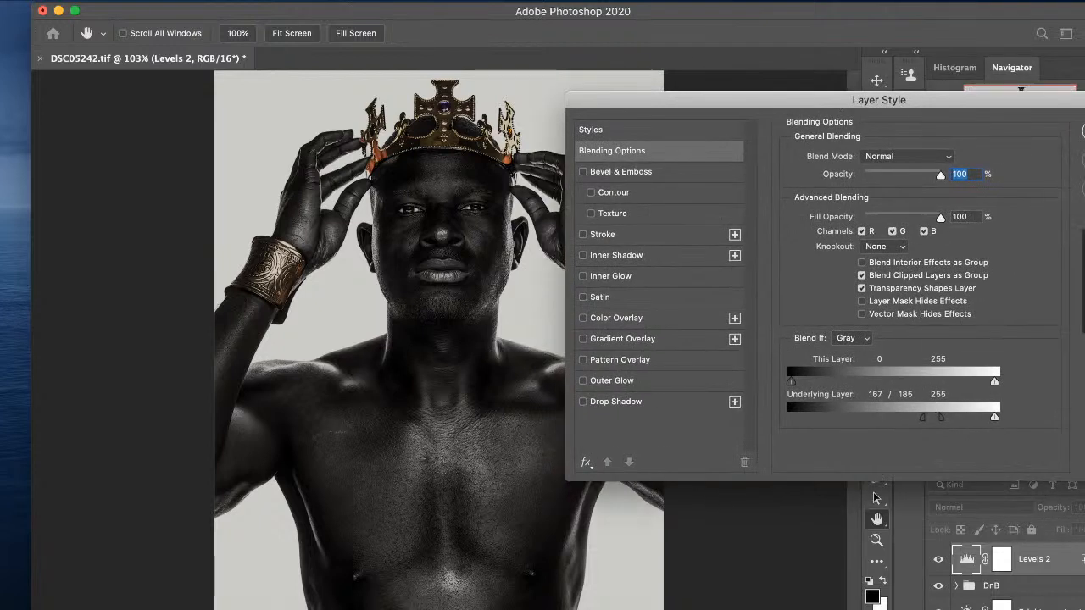
key("Return")
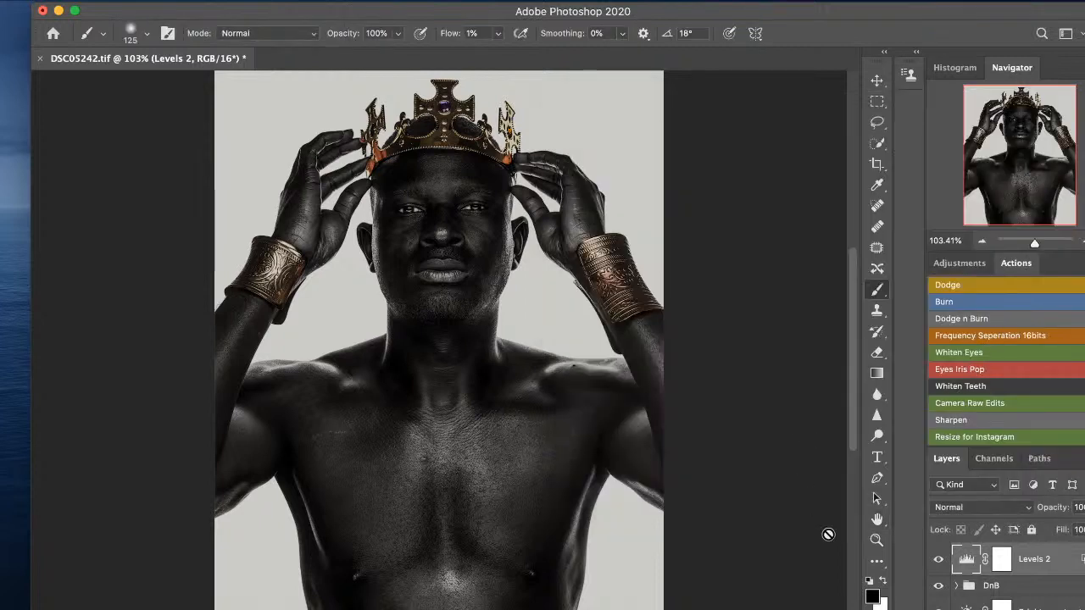
key("super+s")
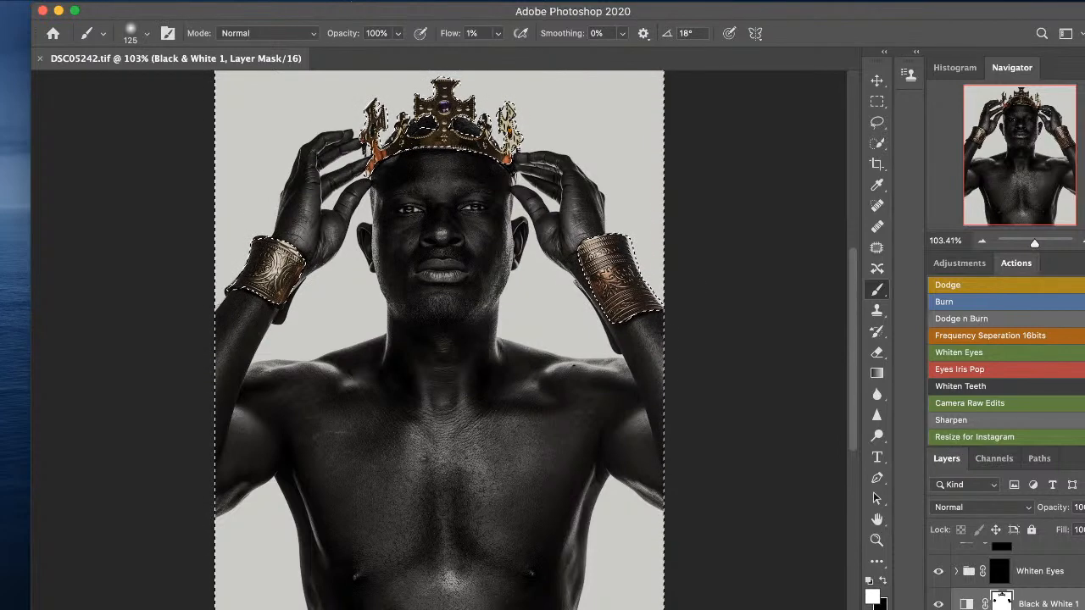
scroll(1017, 576, "up", 5)
scroll(1017, 576, "up", 2)
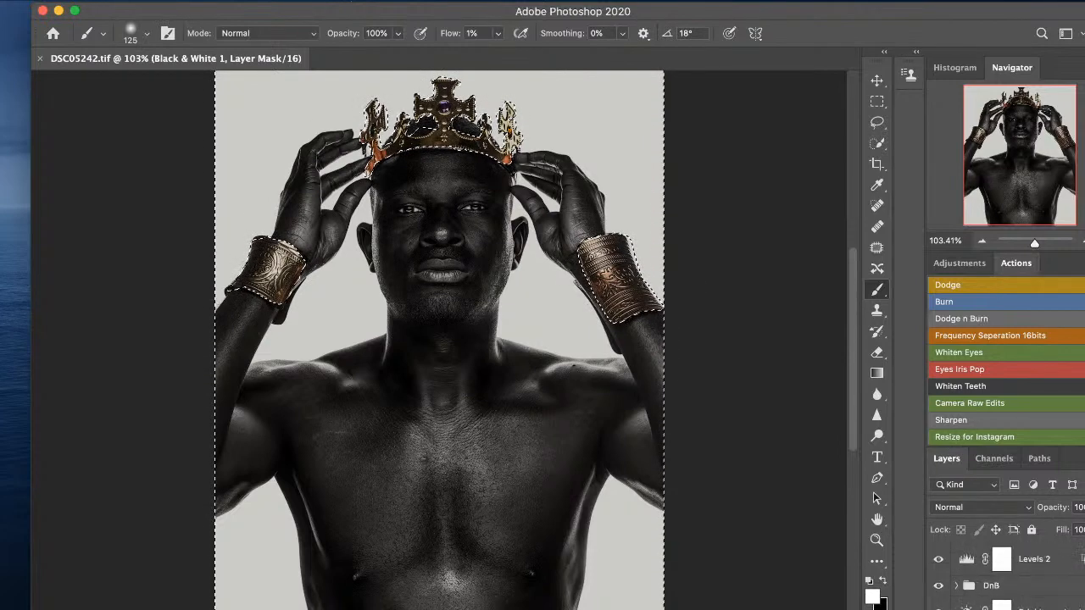
left_click(1036, 609)
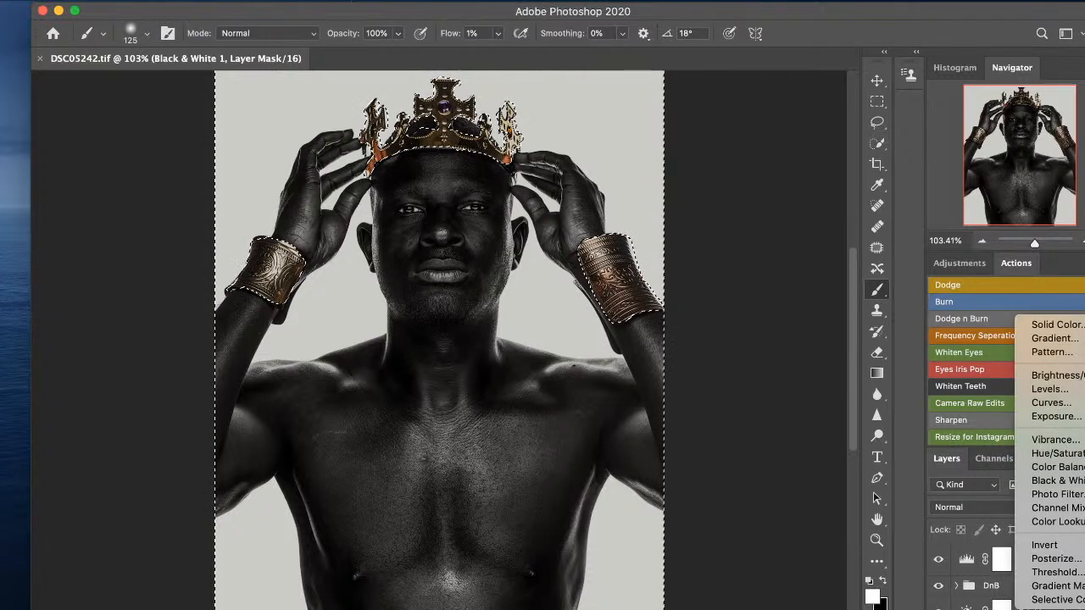
left_click(1051, 522)
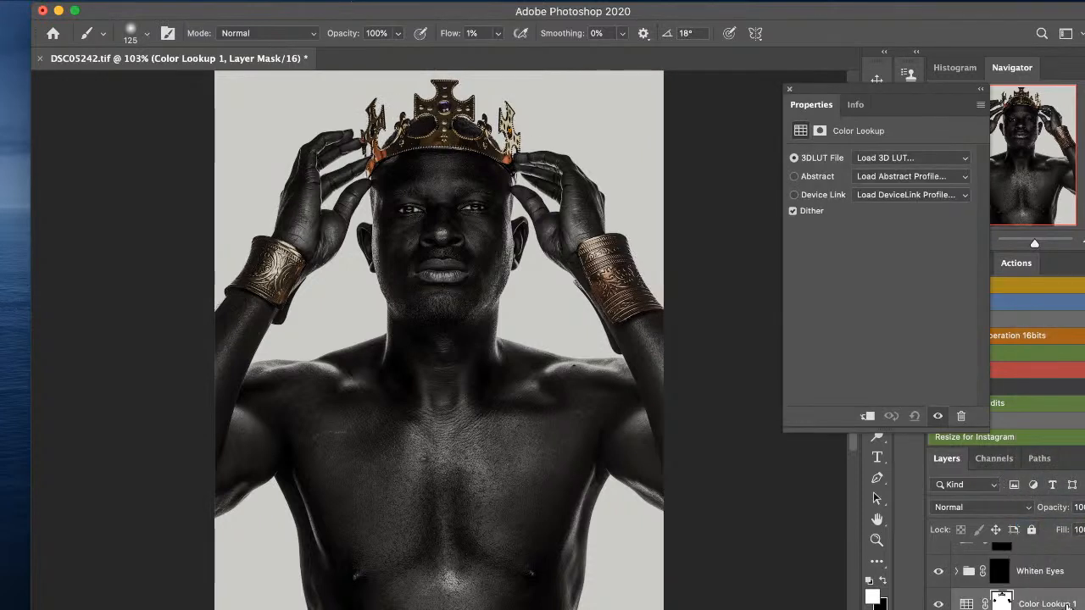
left_click_drag(1072, 605, 1051, 556)
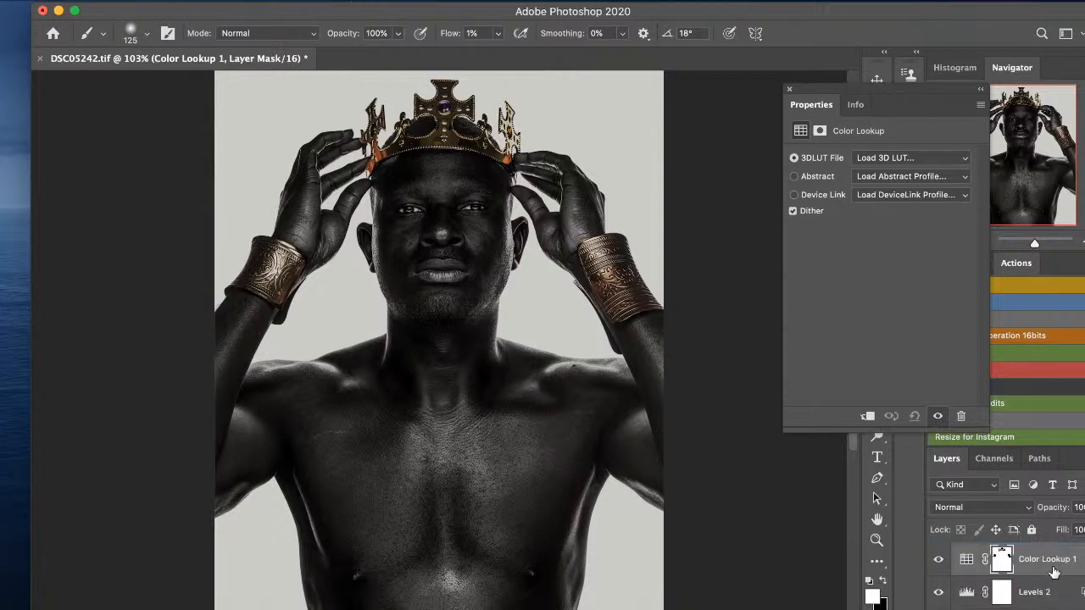
left_click(1075, 562)
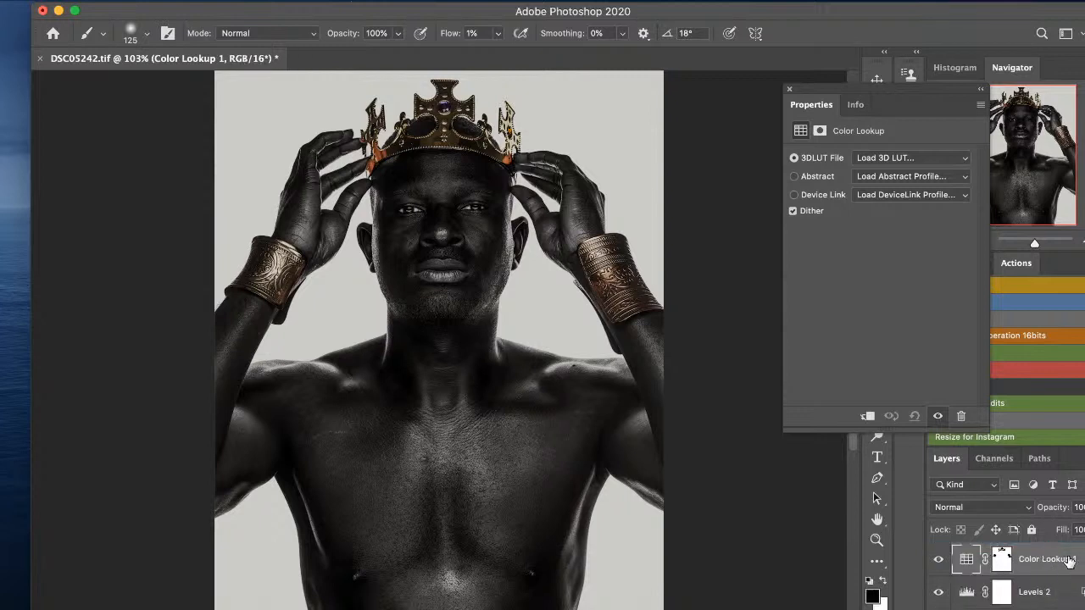
key("Delete")
scroll(1070, 564, "down", 1)
scroll(1070, 564, "up", 1)
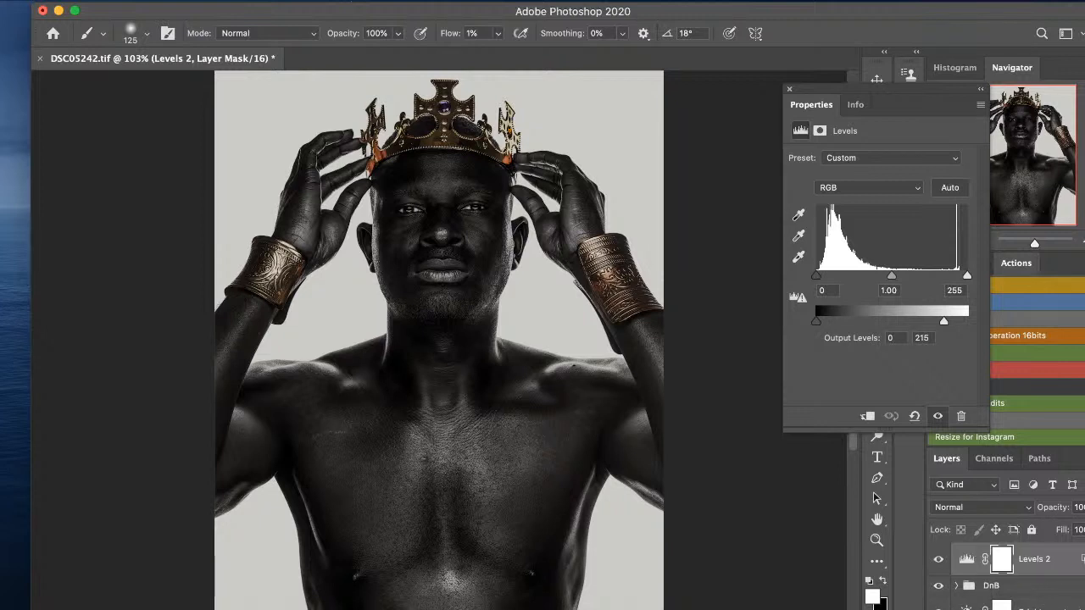
left_click(790, 89)
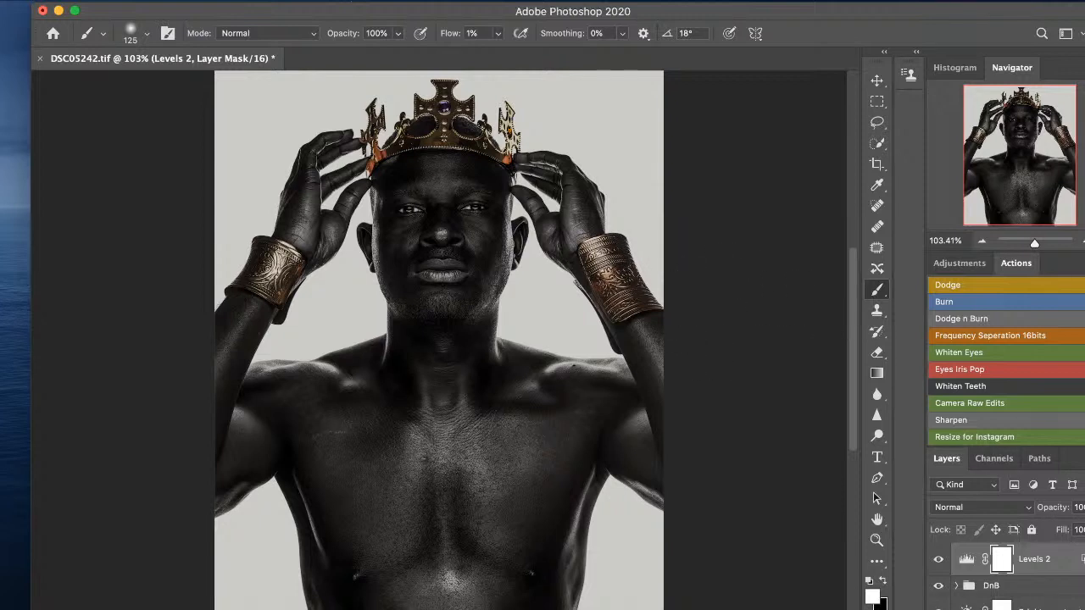
Load the Black & White 1 layer mask as a selection and inspect the layer and its mask in isolation.
scroll(1017, 570, "down", 6)
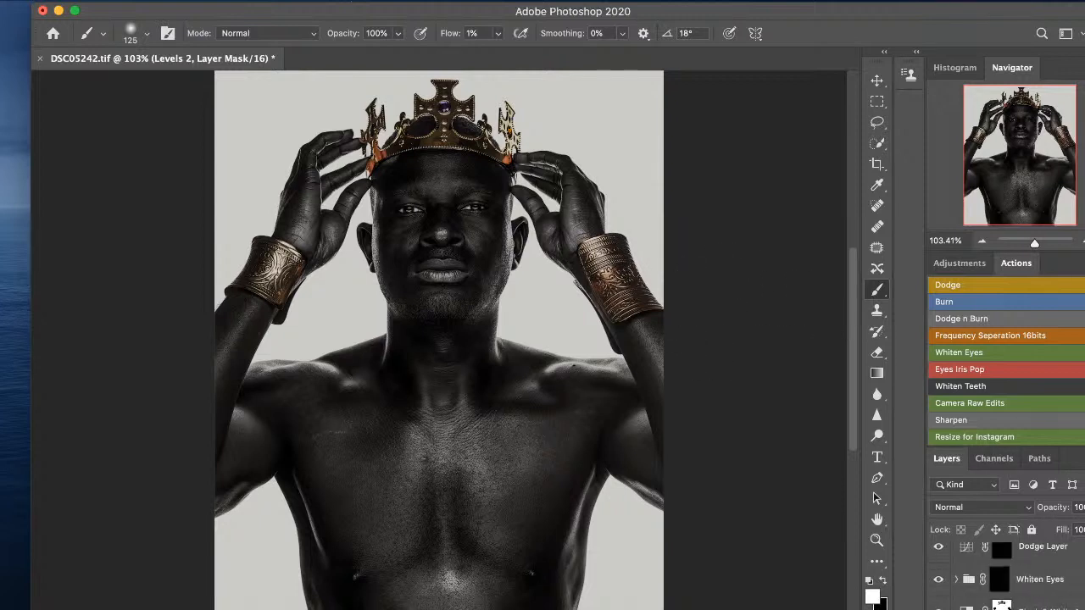
left_click(1003, 606)
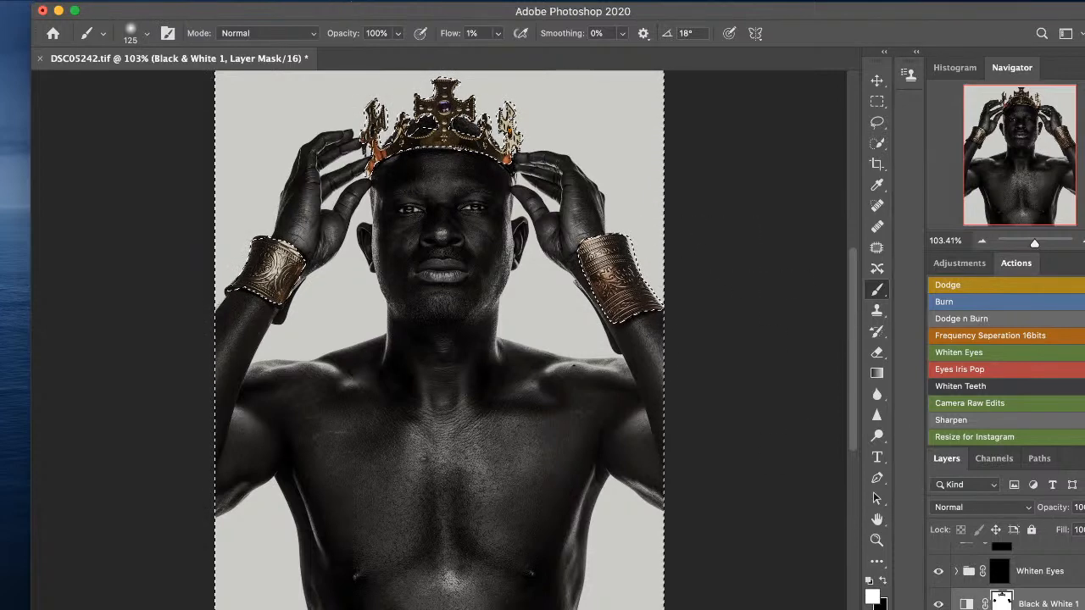
left_click(939, 605, "alt")
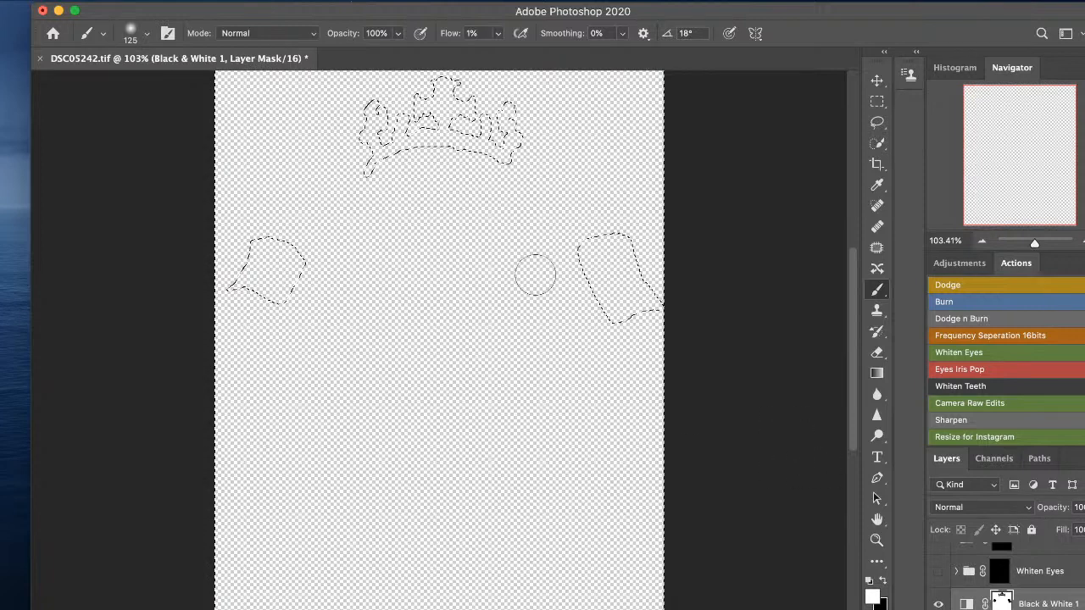
left_click(939, 605, "alt")
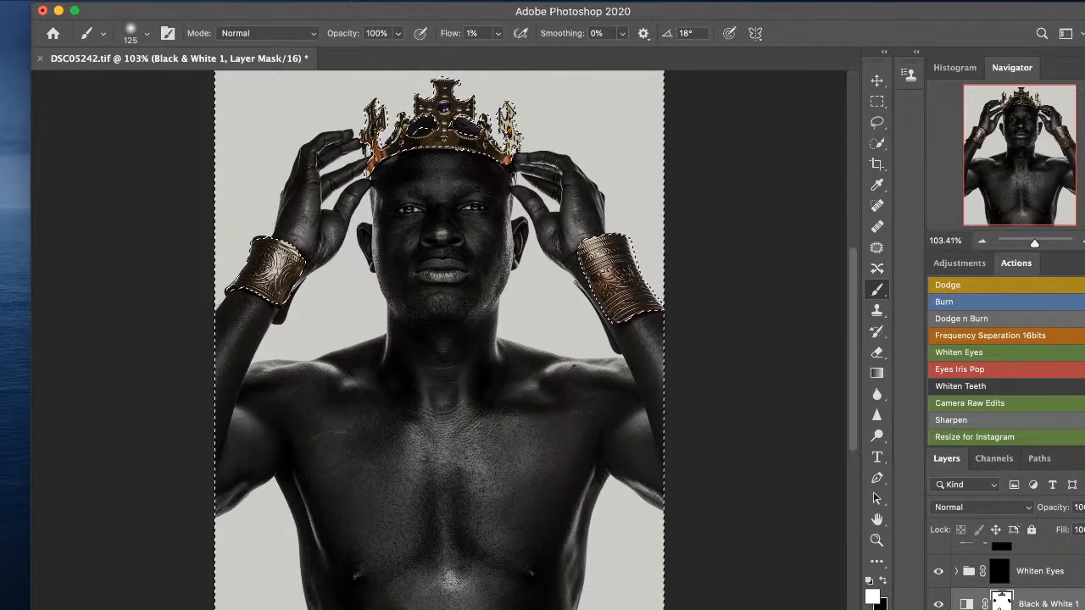
left_click(1002, 602, "shift")
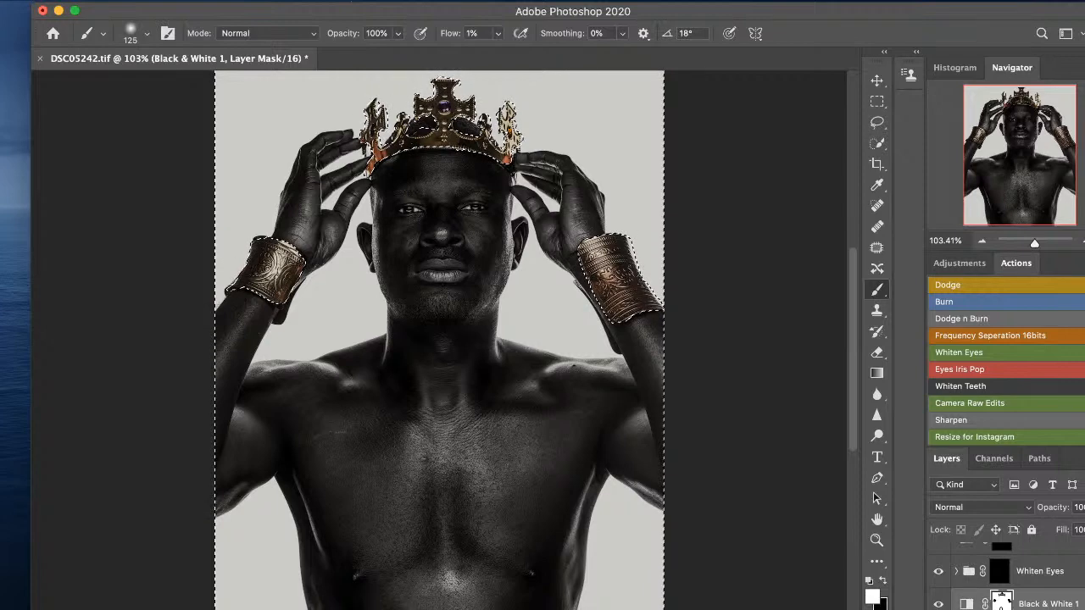
left_click(1002, 601, "alt")
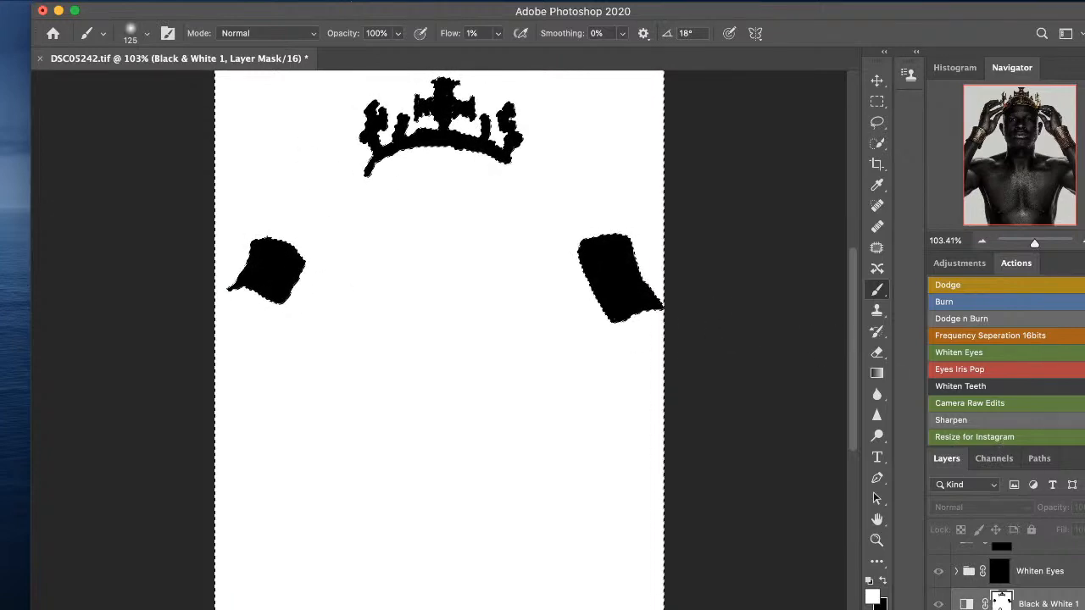
left_click(1002, 600, "alt")
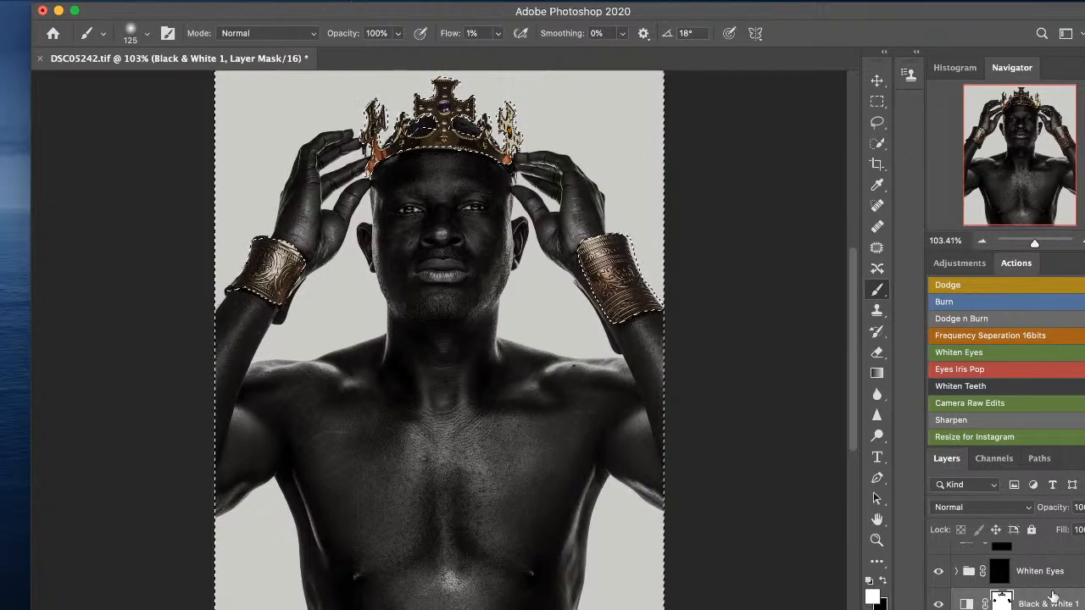
Add a Color Lookup adjustment layer from the selection and move it above the Levels 2 layer.
scroll(1017, 580, "up", 8)
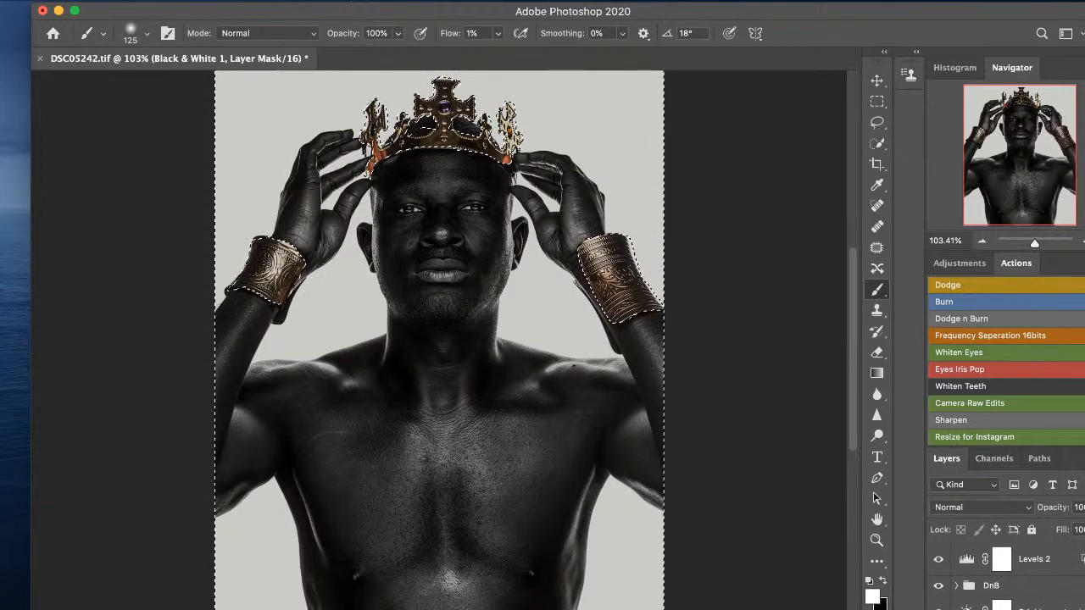
left_click(1024, 608)
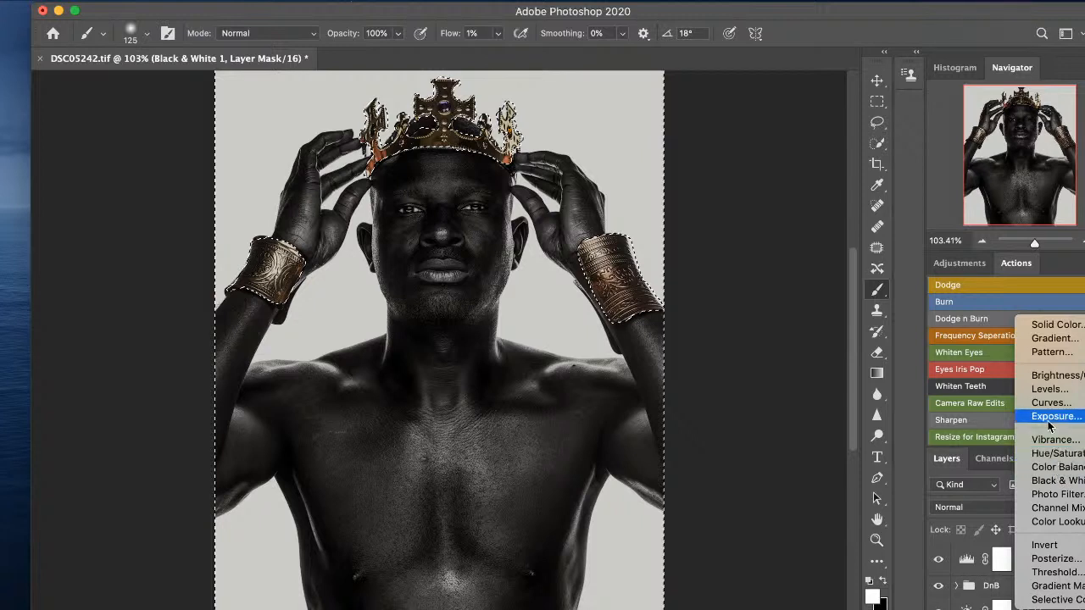
left_click(1056, 523)
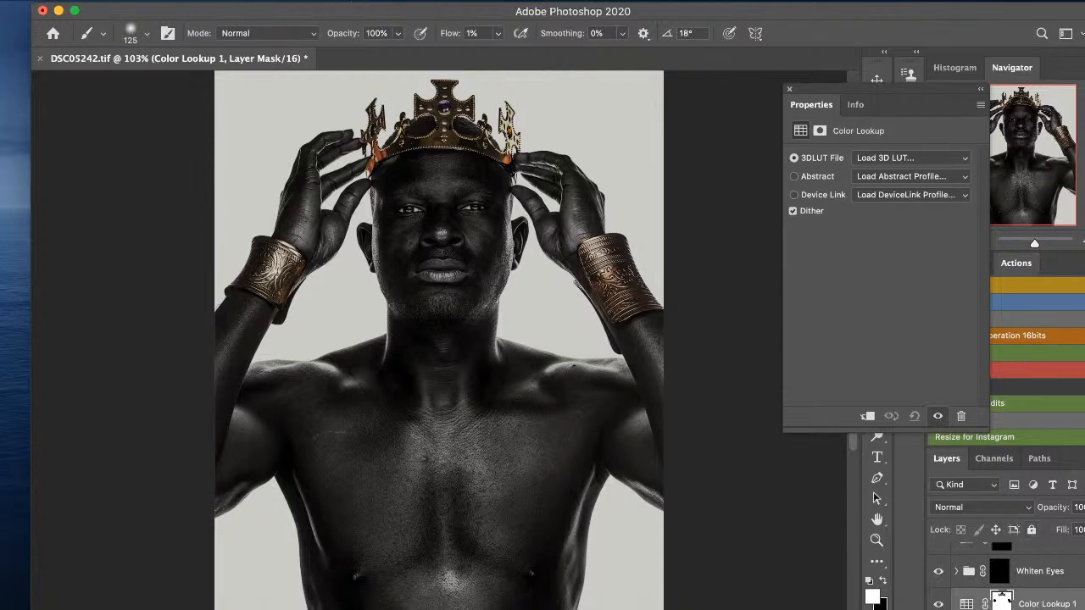
left_click_drag(1080, 606, 1056, 555)
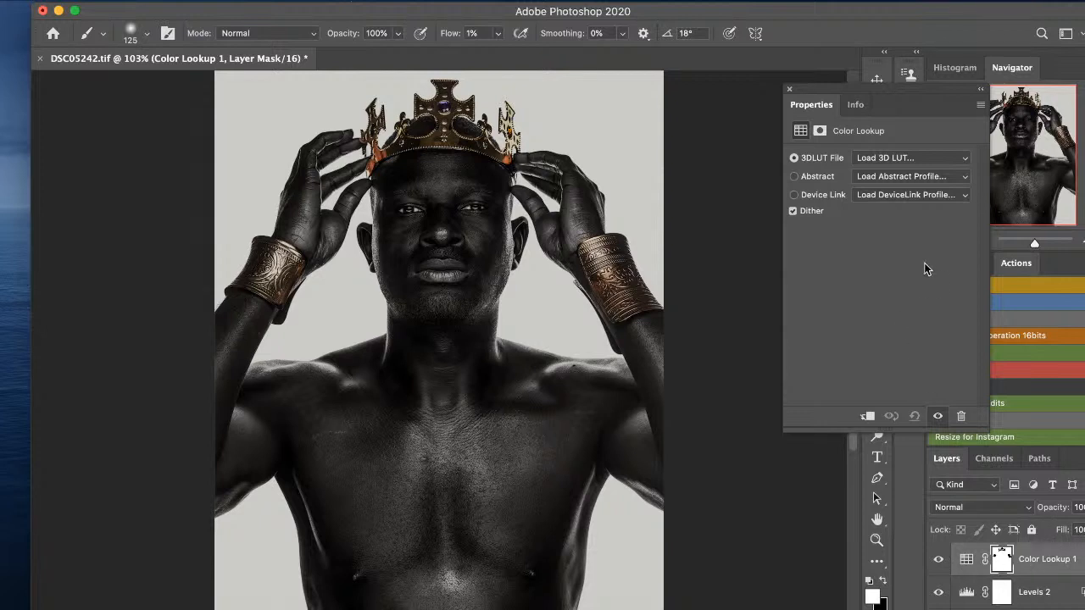
Inspect the Color Lookup layer's mask by switching between the mask view and the image.
left_click(1003, 558, "alt")
left_click(1004, 566, "alt")
left_click(1004, 563, "alt")
left_click(1002, 562, "alt")
left_click(1000, 561, "alt")
left_click(1000, 561, "alt")
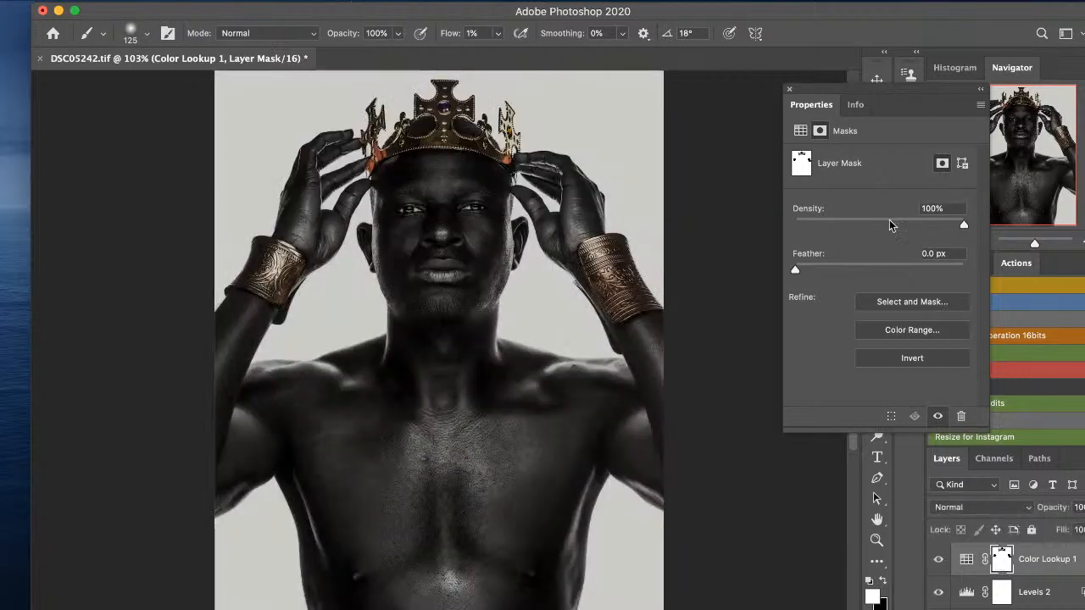
Apply the EdgyAmber.3DL lookup and invert the layer mask so the effect covers only the crown and wristbands.
left_click(967, 559)
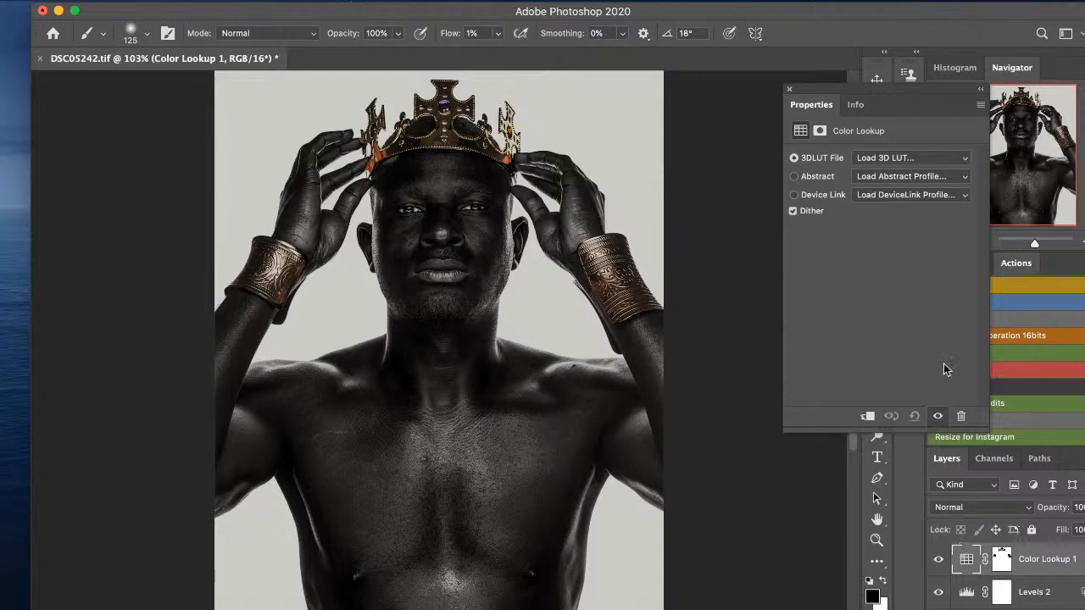
left_click(881, 159)
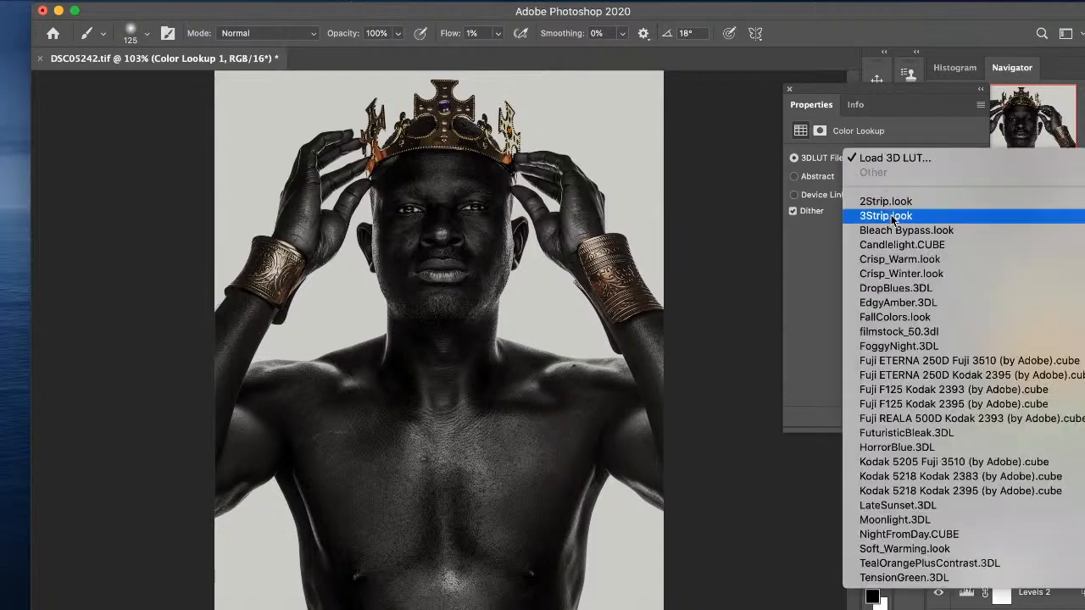
left_click(899, 307)
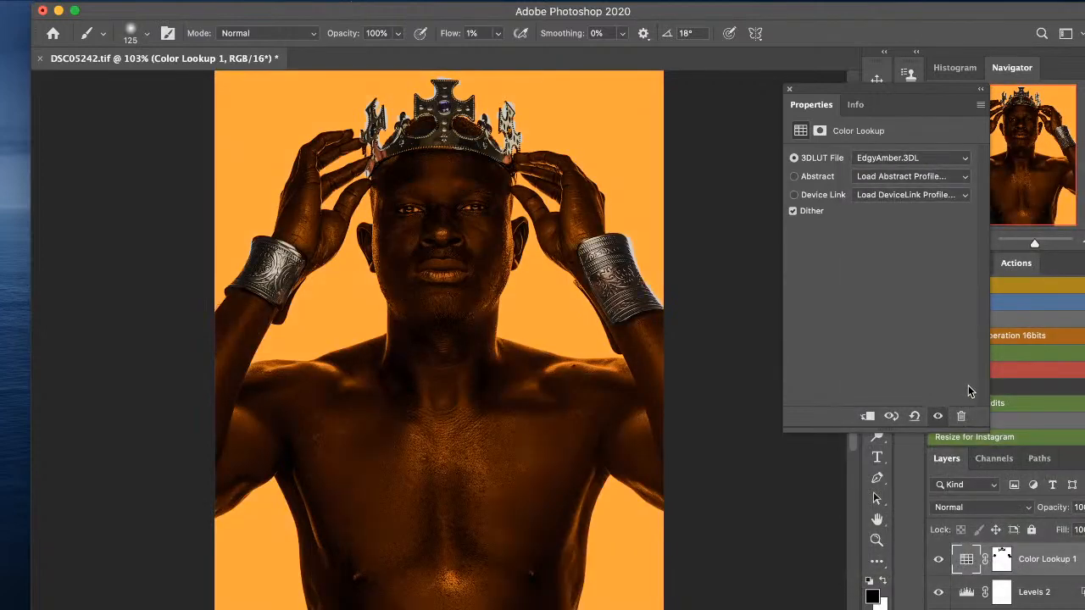
left_click(1001, 561)
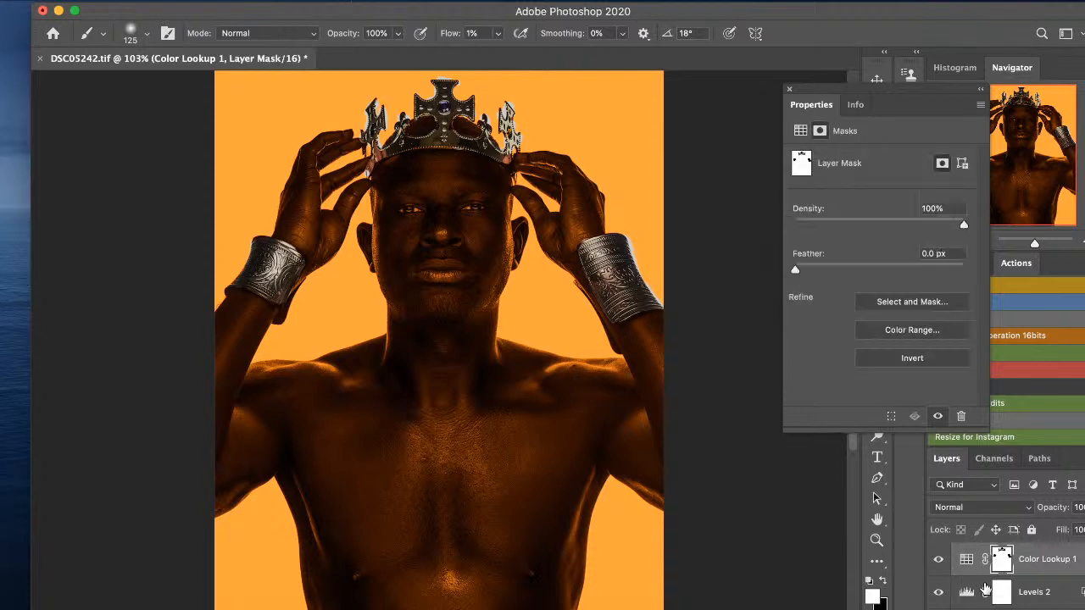
key("super+i")
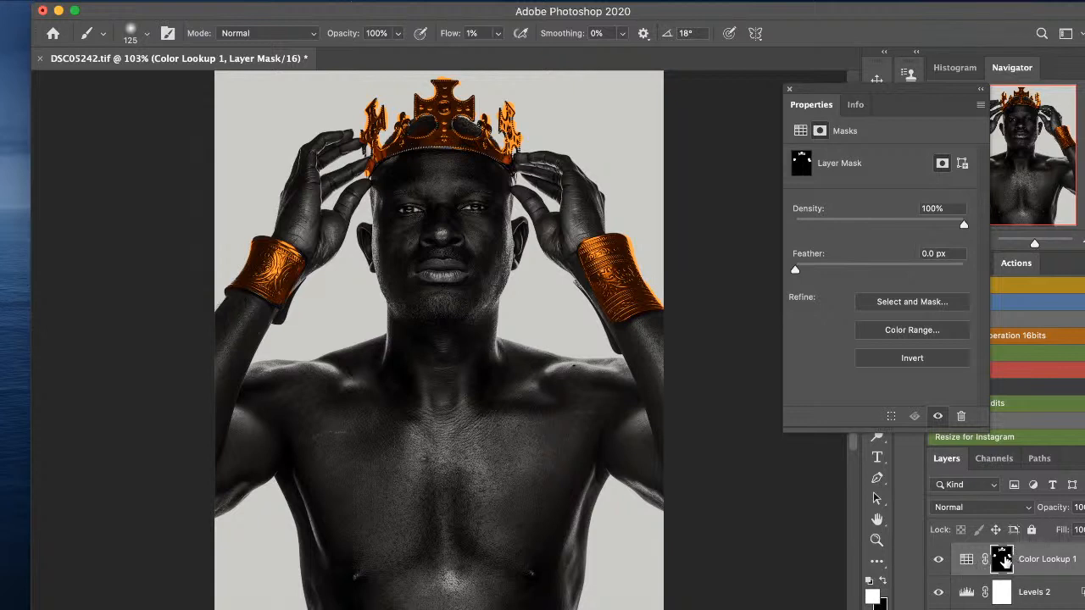
Reduce the Color Lookup layer's opacity to 15%, comparing the image with the layer off and on.
left_click(1081, 507)
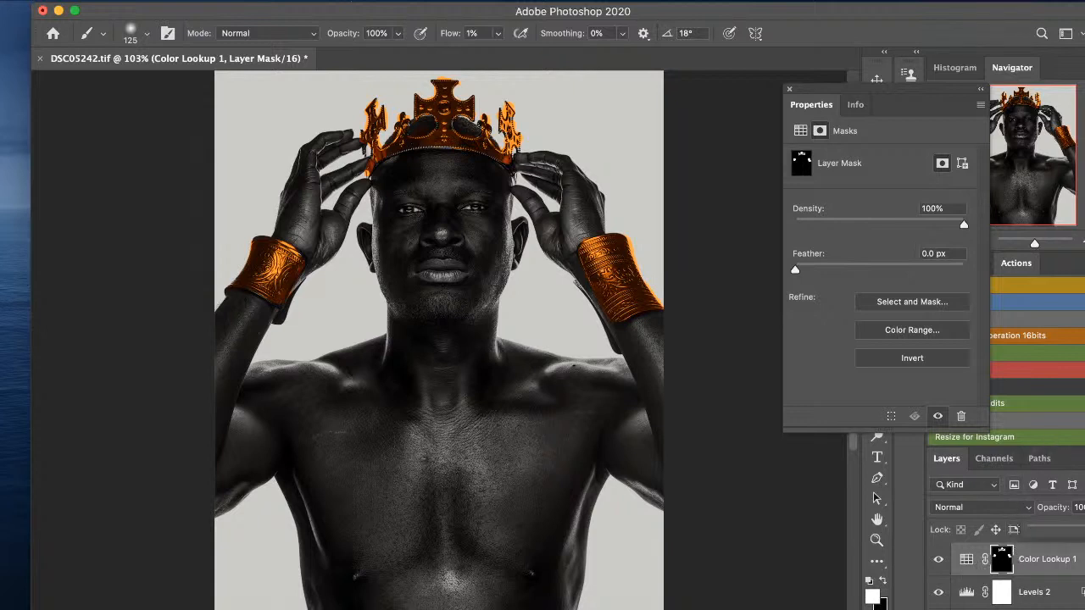
left_click_drag(1078, 529, 1041, 529)
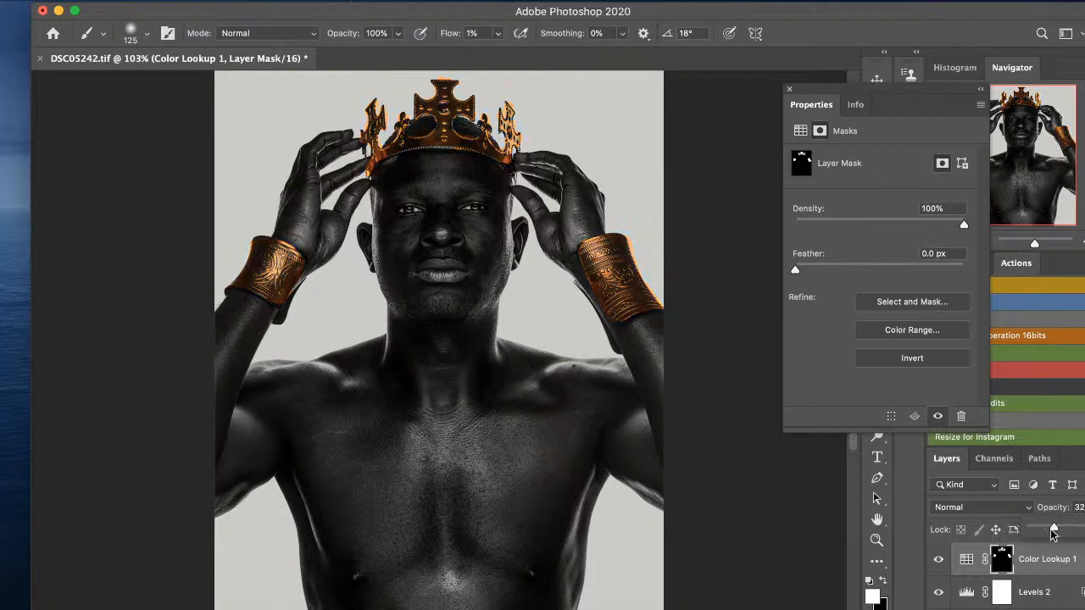
left_click(939, 559)
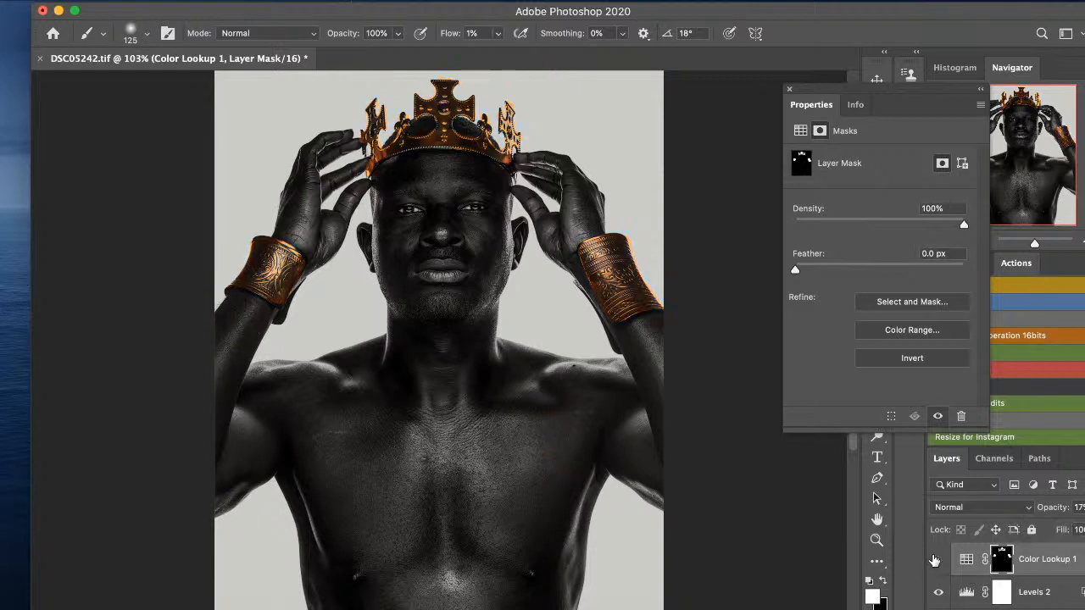
left_click(938, 559)
left_click(939, 560)
left_click(938, 559)
left_click(1080, 509)
type("15")
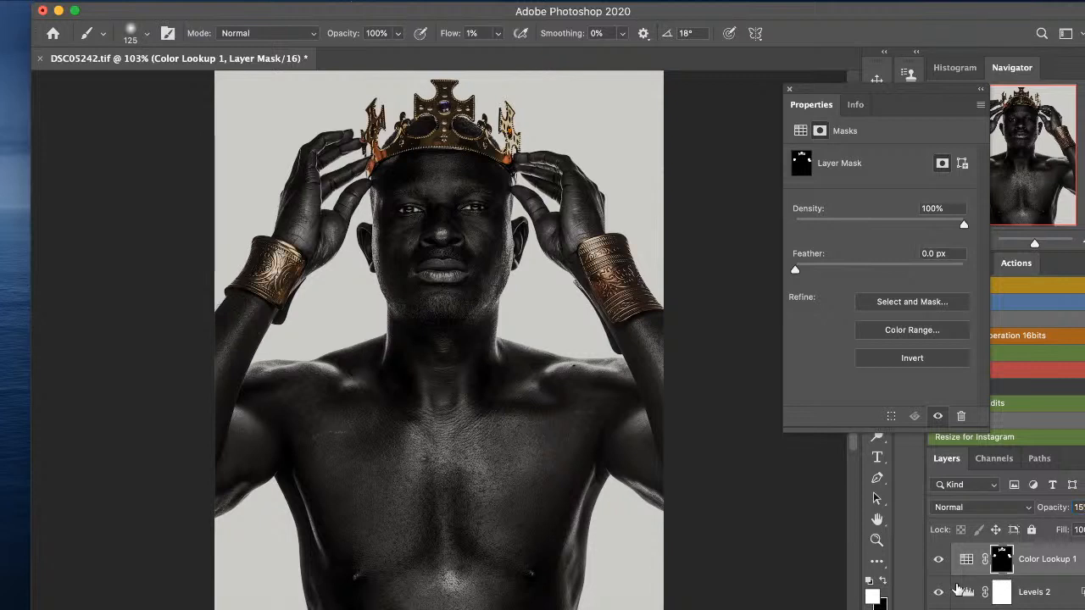
Save the portrait after checking the Color Lookup effect off and on, and close the mask properties.
left_click(938, 562)
left_click(937, 561)
key("super+s")
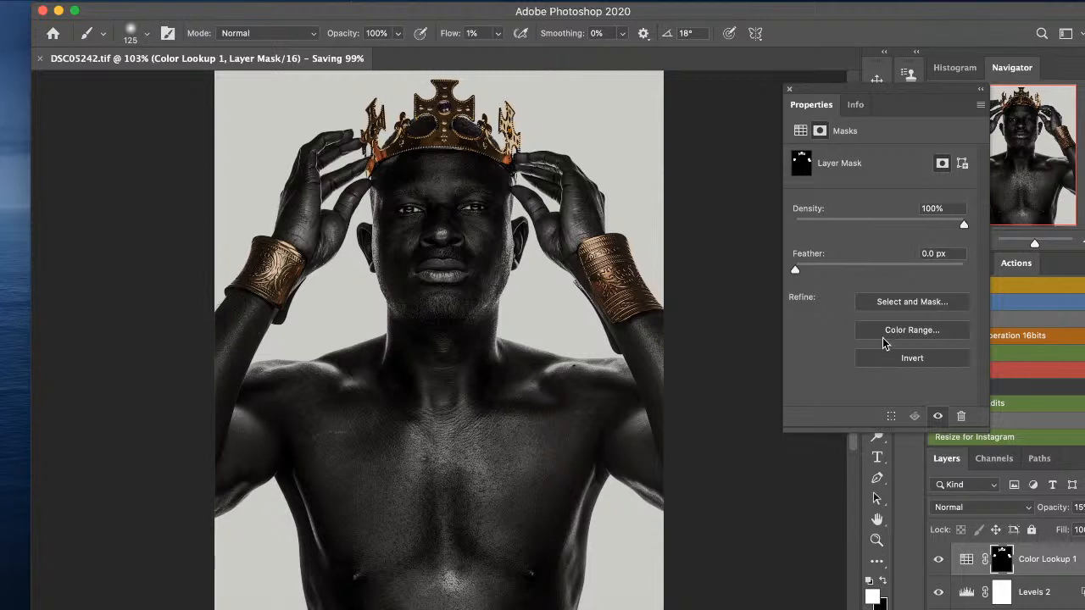
left_click(789, 89)
Try a pasted copy of Layer 0 above the Color Lookup layer, blended with Multiply.
scroll(1017, 576, "down", 10)
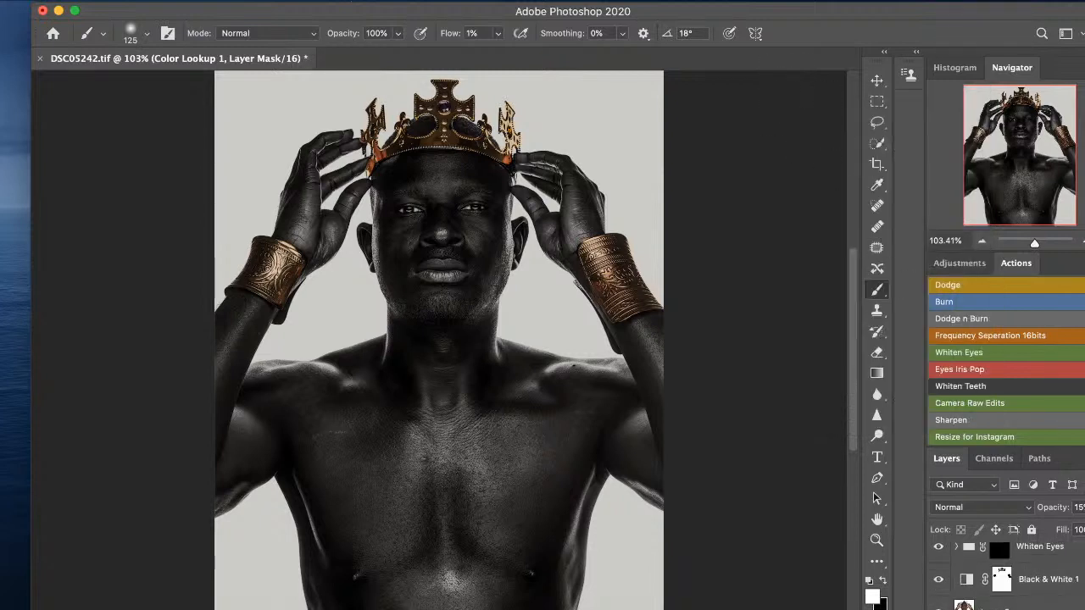
left_click(1020, 605)
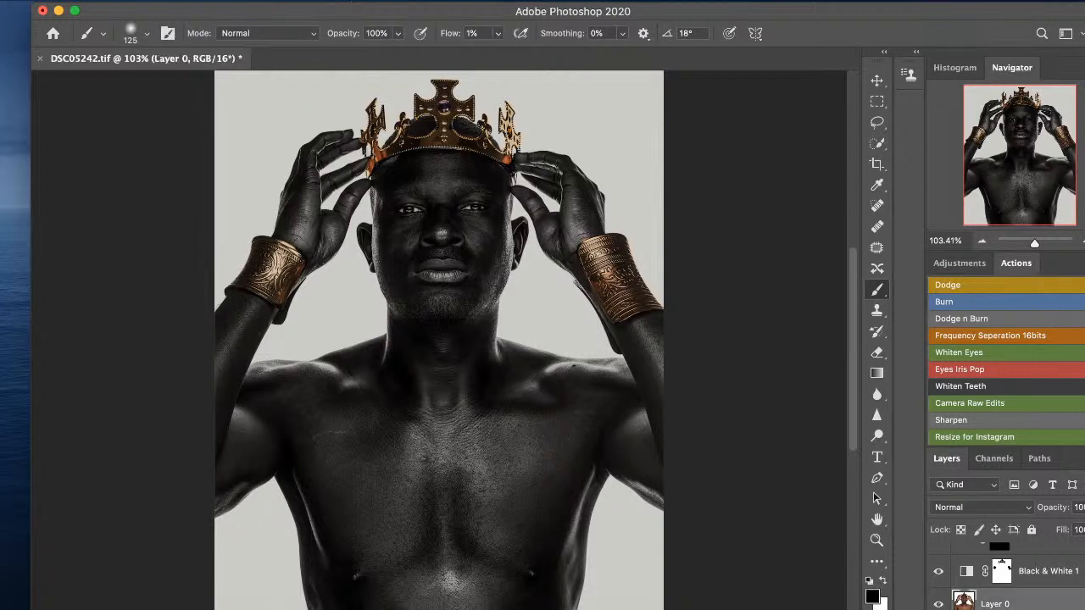
scroll(1017, 576, "up", 5)
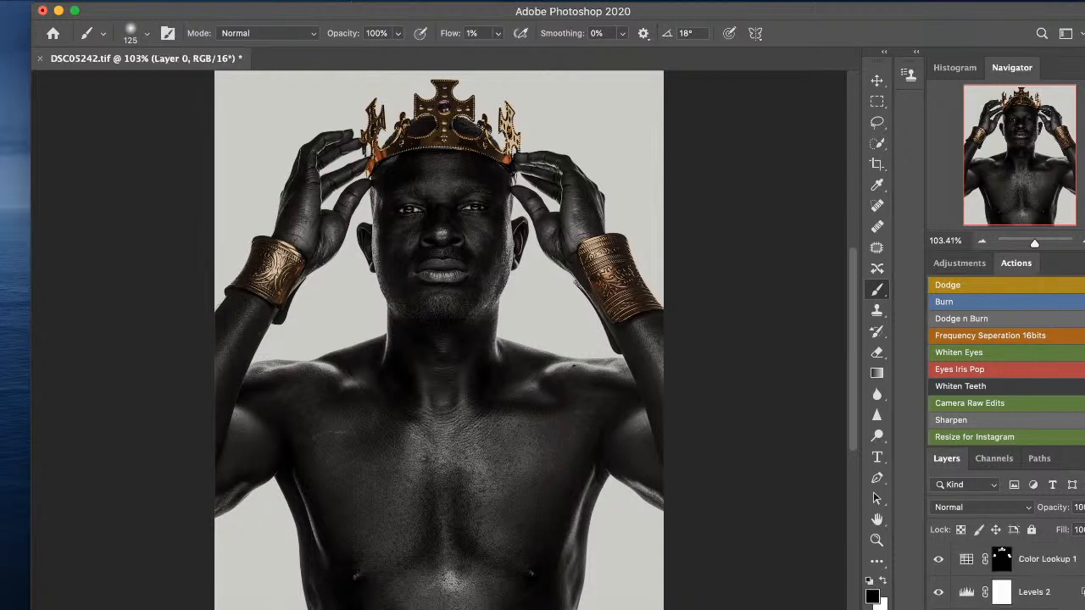
left_click(1049, 561)
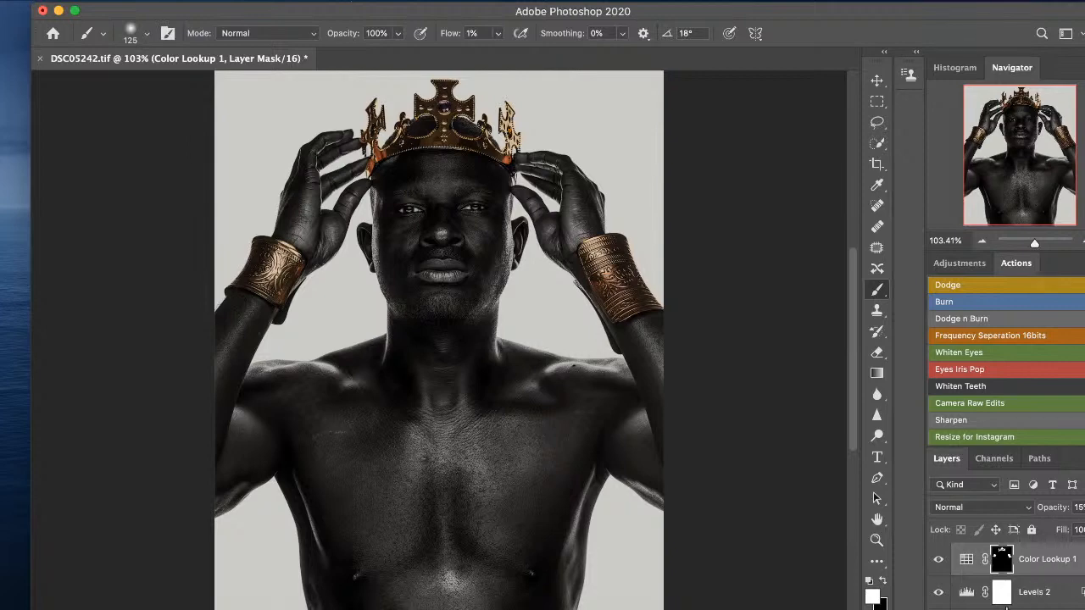
key("super+v")
left_click(976, 509)
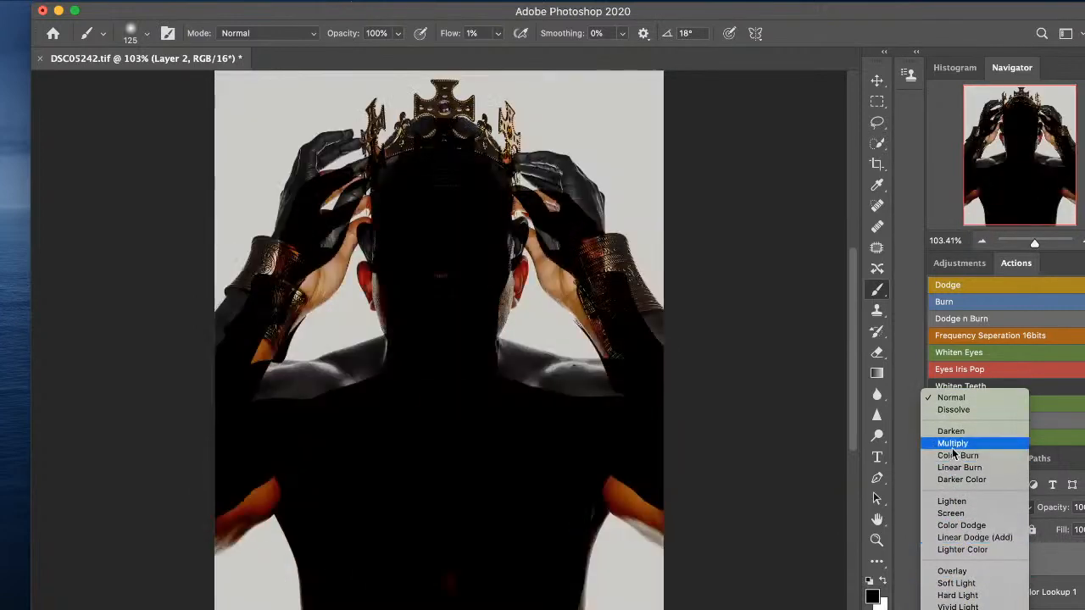
left_click(953, 444)
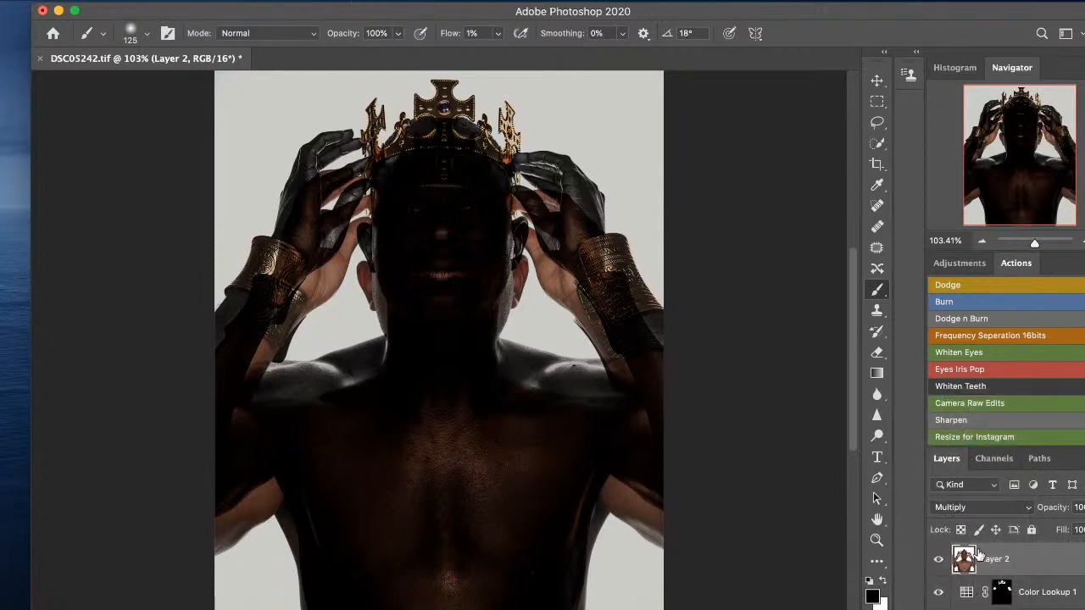
key("Delete")
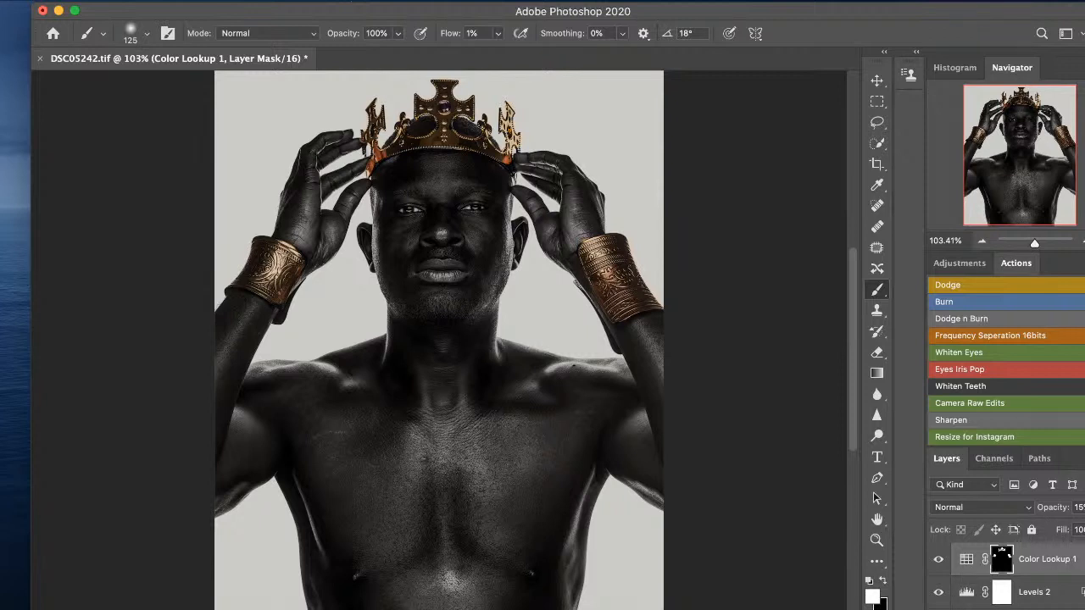
Compare the image with the Color Lookup layer hidden and shown, and save the document.
left_click(938, 561)
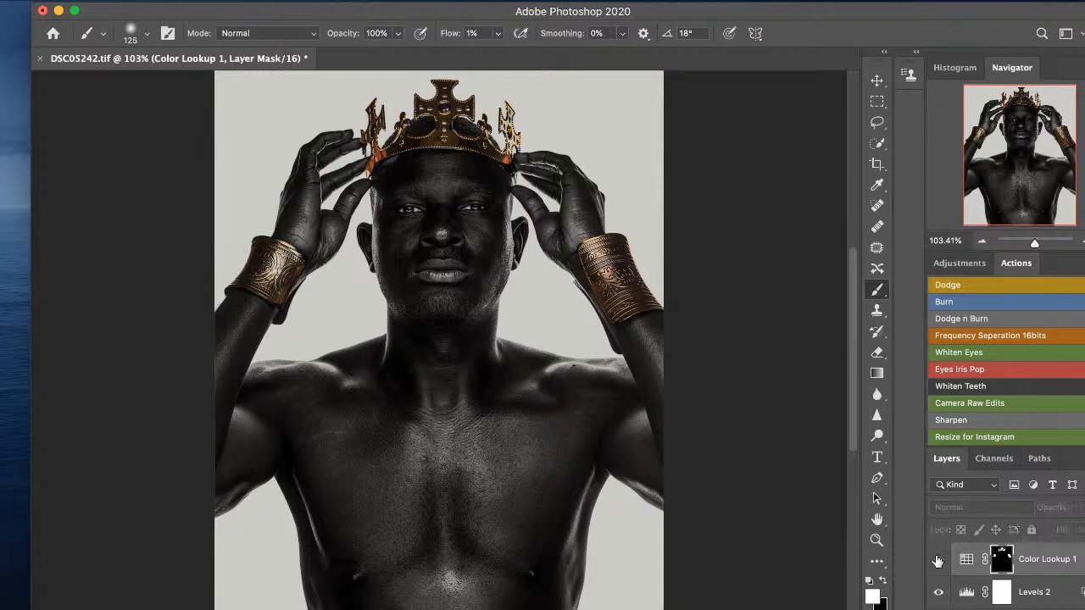
left_click(936, 563)
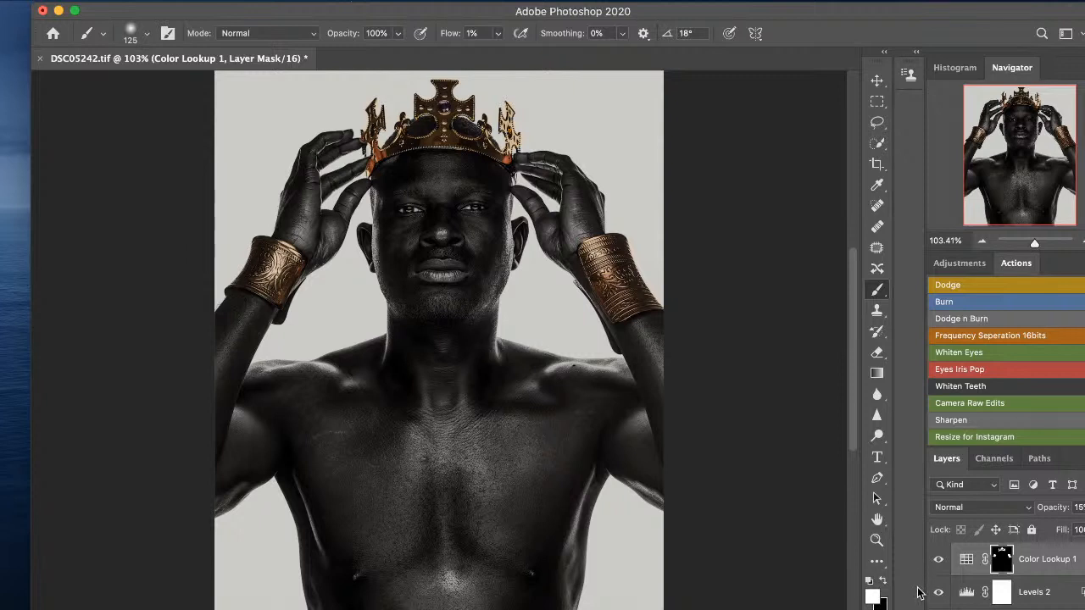
key("super+s")
Compare the finished edit with the original photo by showing only Layer 0 and restoring all layers, and save the document.
scroll(1000, 576, "down", 2)
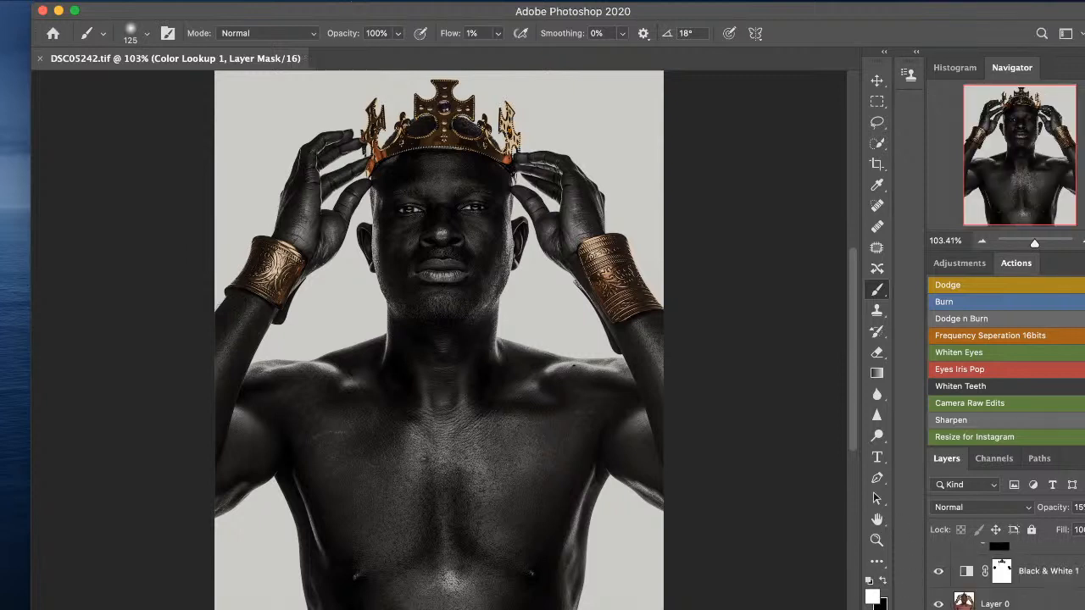
left_click(938, 605, "alt")
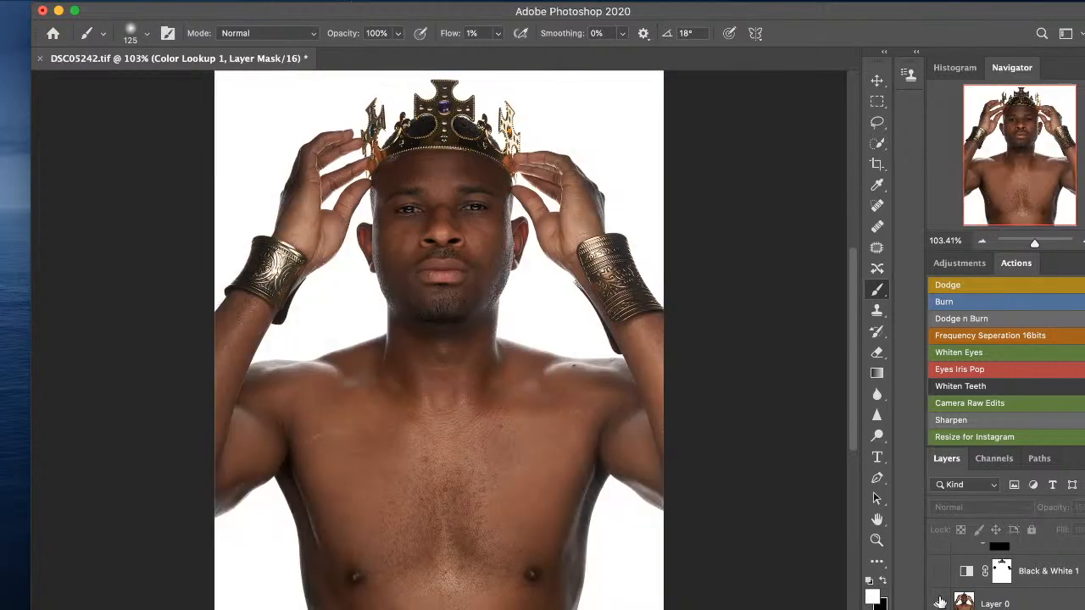
left_click(938, 604, "alt")
left_click(939, 604, "alt")
left_click(938, 604, "alt")
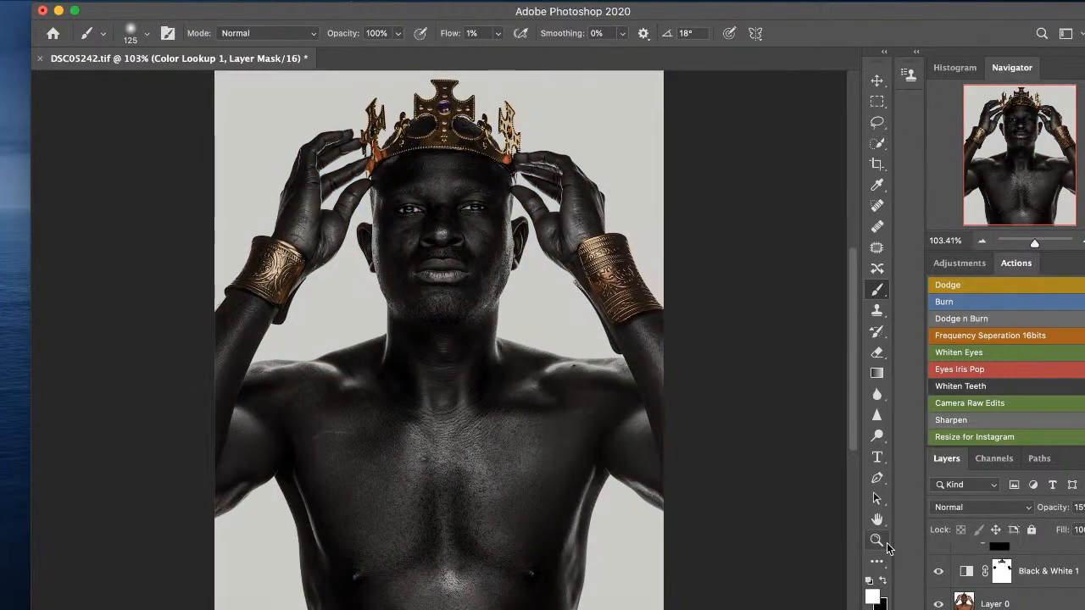
key("ctrl+s")
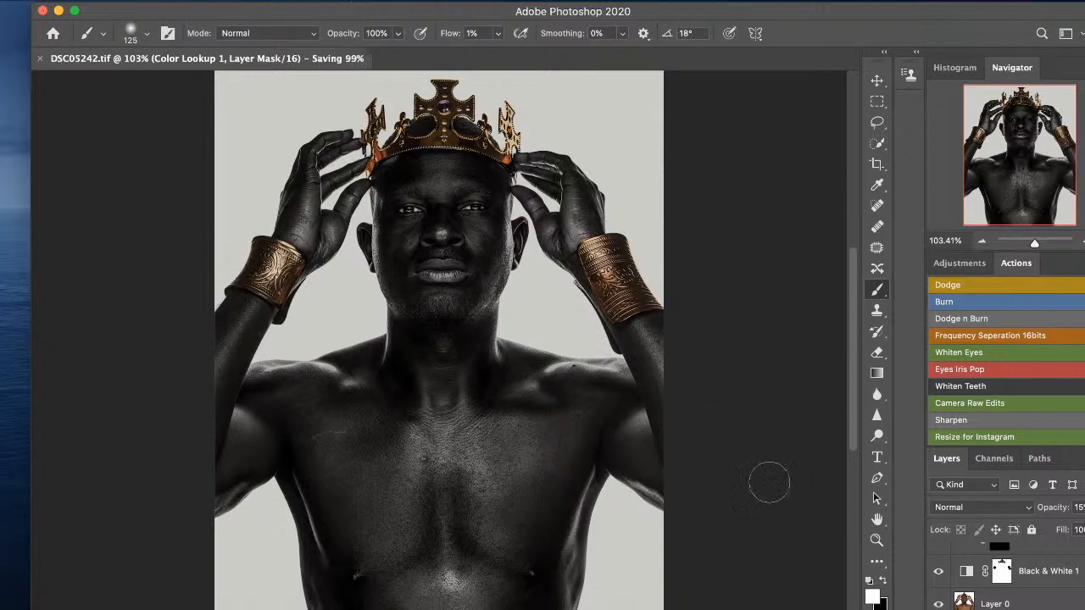